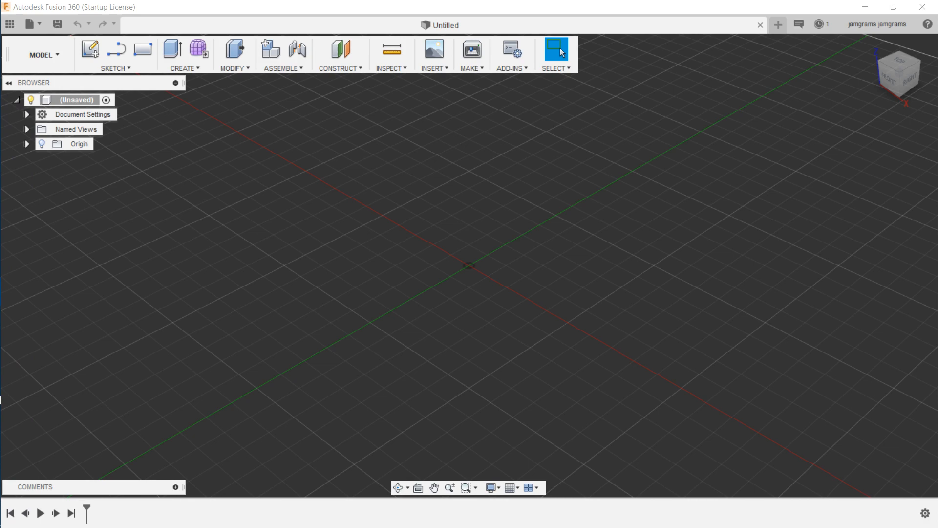
# Switch to Chrome and view the inhabitat slideshow images of the plastic-bottle eco-cooler.
pyautogui.click(848, 286)
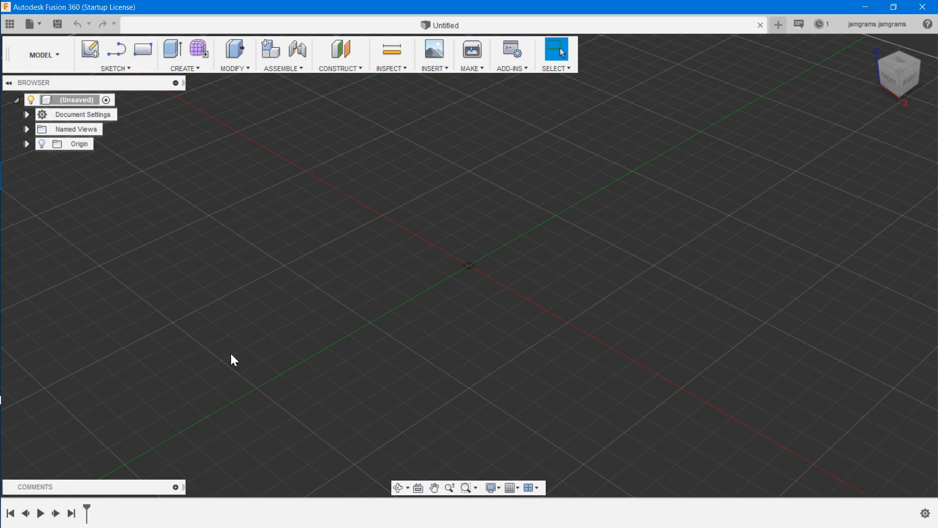
pyautogui.hotkey('alt', 'Tab')
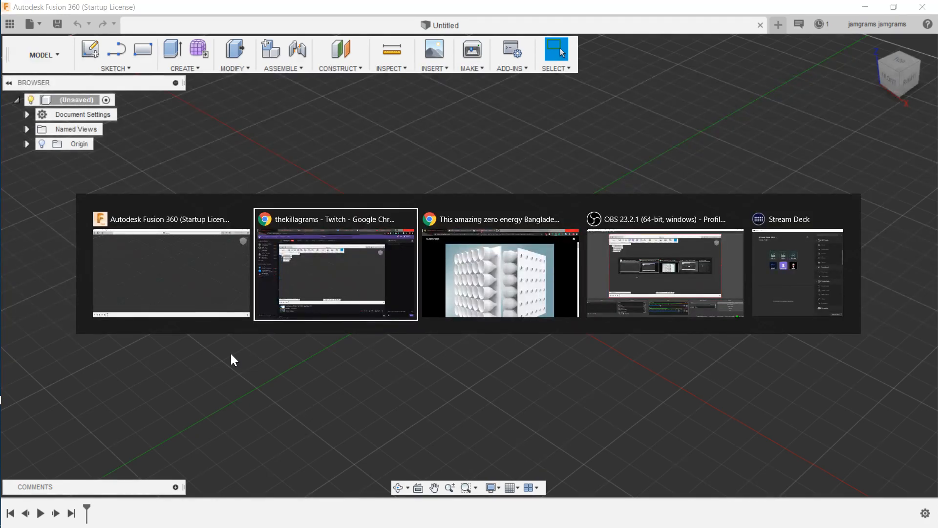
pyautogui.hotkey('alt', 'Tab')
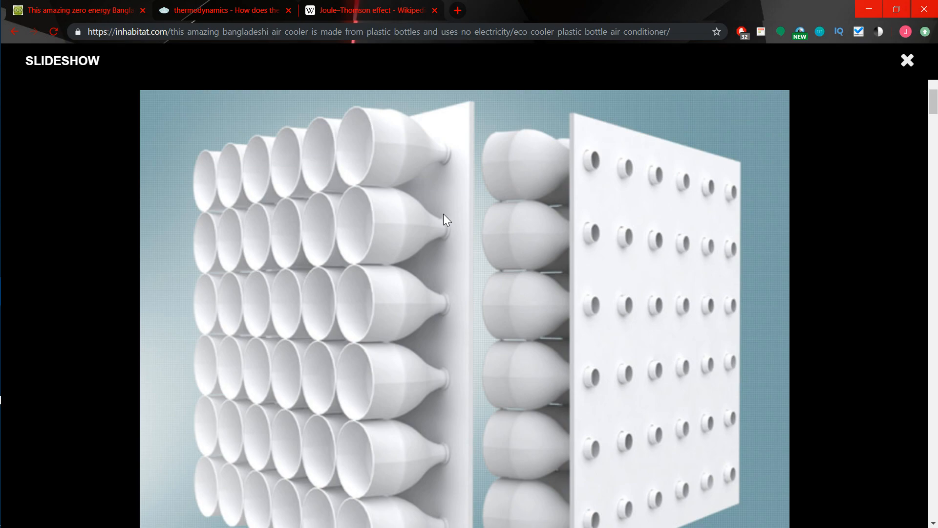
pyautogui.scroll(-8, 444, 214)
pyautogui.scroll(15, 444, 215)
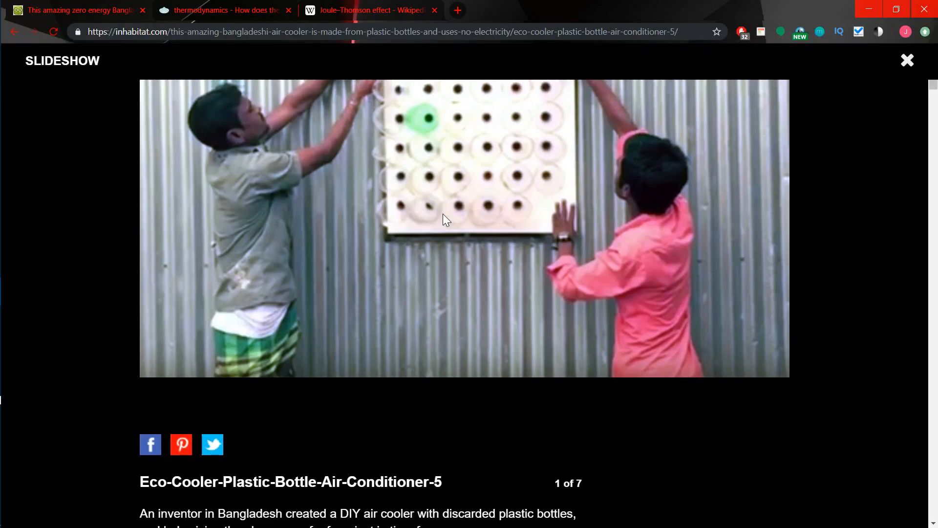
pyautogui.scroll(5, 443, 214)
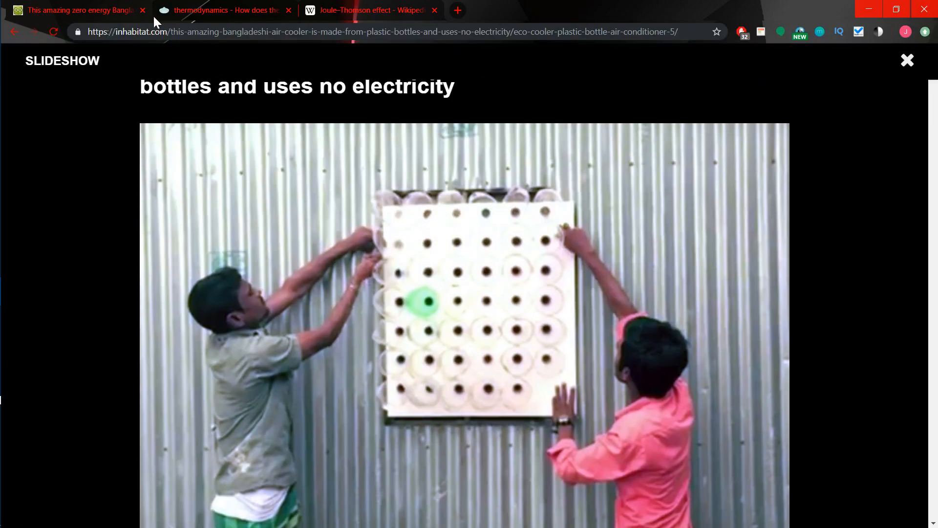
# Read the Physics Stack Exchange question on how the Eco-Cooler works, highlighting points a) and b) of the first answer.
pyautogui.click(205, 10)
pyautogui.scroll(20, 430, 283)
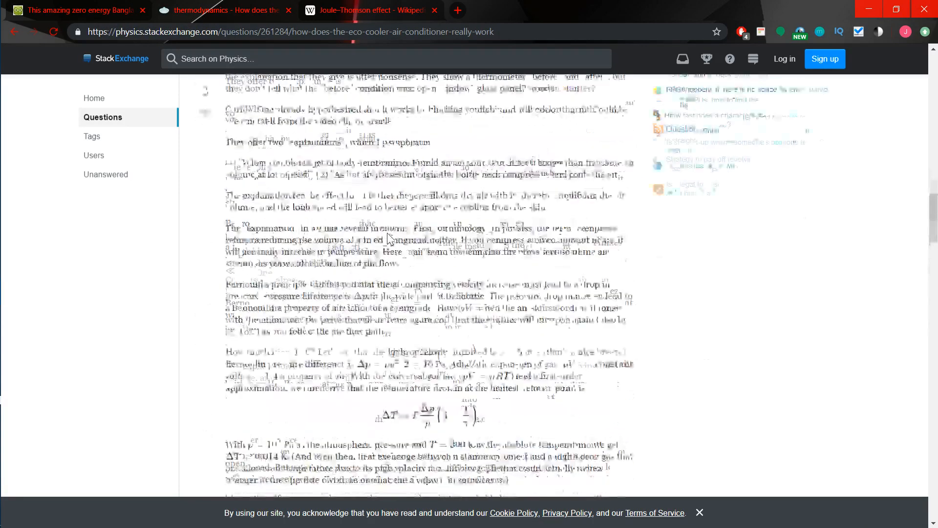
pyautogui.scroll(2, 384, 240)
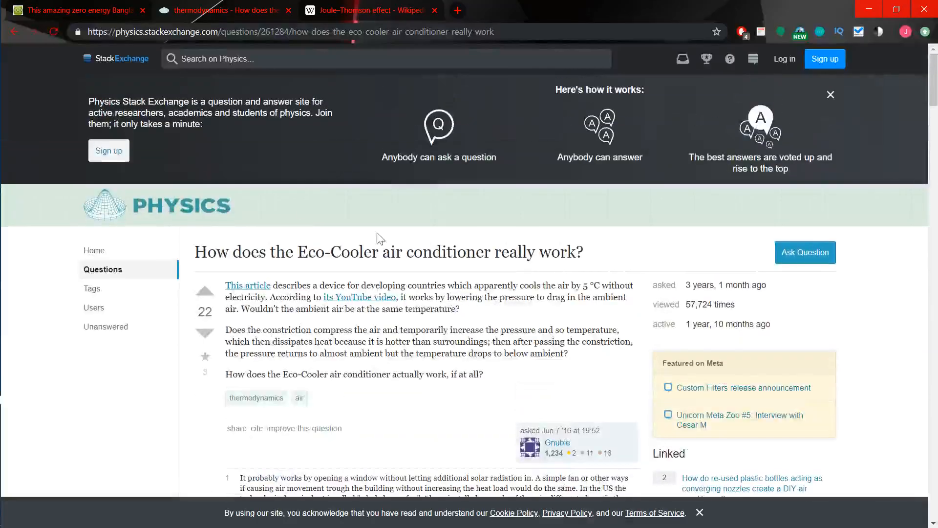
pyautogui.scroll(-2, 359, 272)
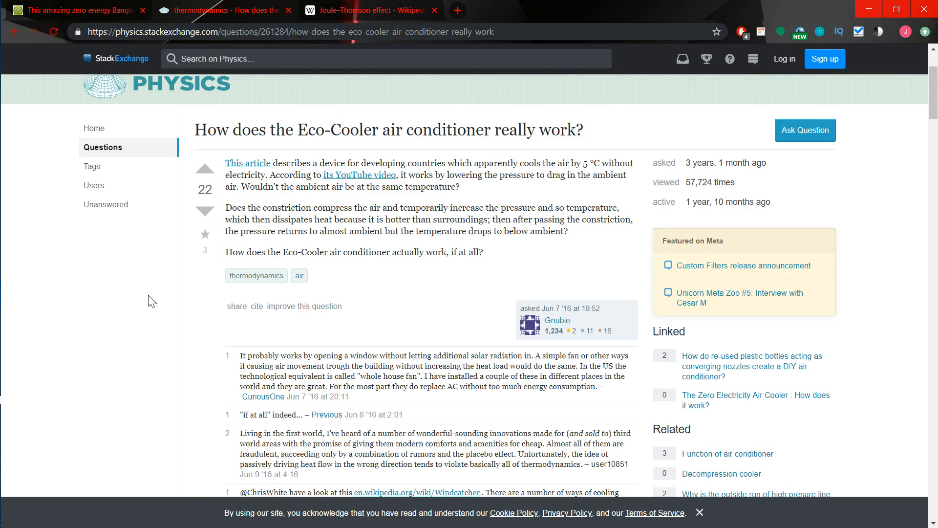
pyautogui.scroll(-12, 152, 301)
pyautogui.moveTo(241, 120); pyautogui.dragTo(405, 139)
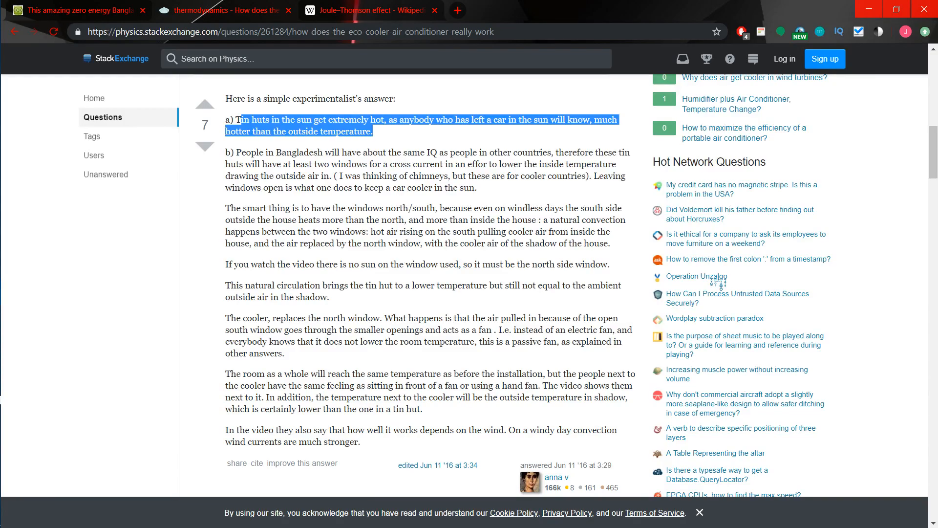
pyautogui.moveTo(403, 164)
pyautogui.mouseDown()
pyautogui.moveTo(356, 188)
pyautogui.moveTo(275, 175)
pyautogui.mouseUp()
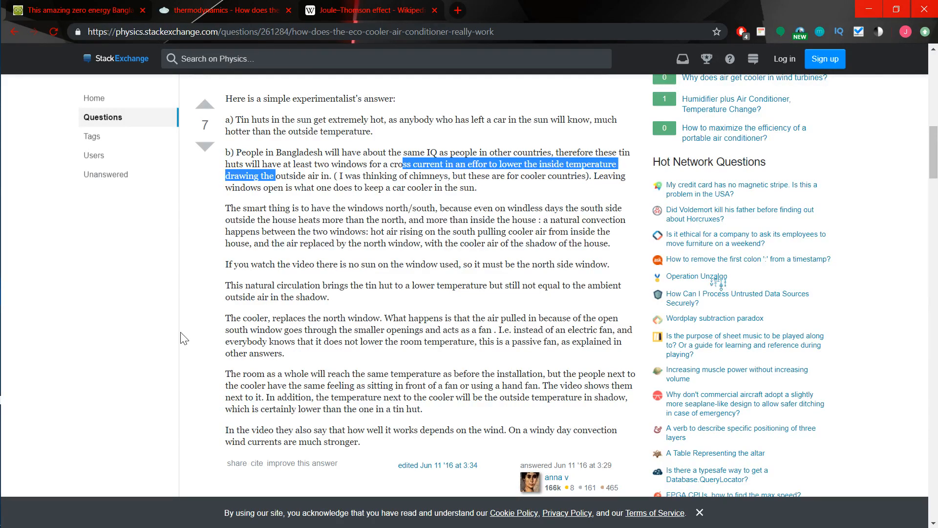
pyautogui.scroll(12, 185, 335)
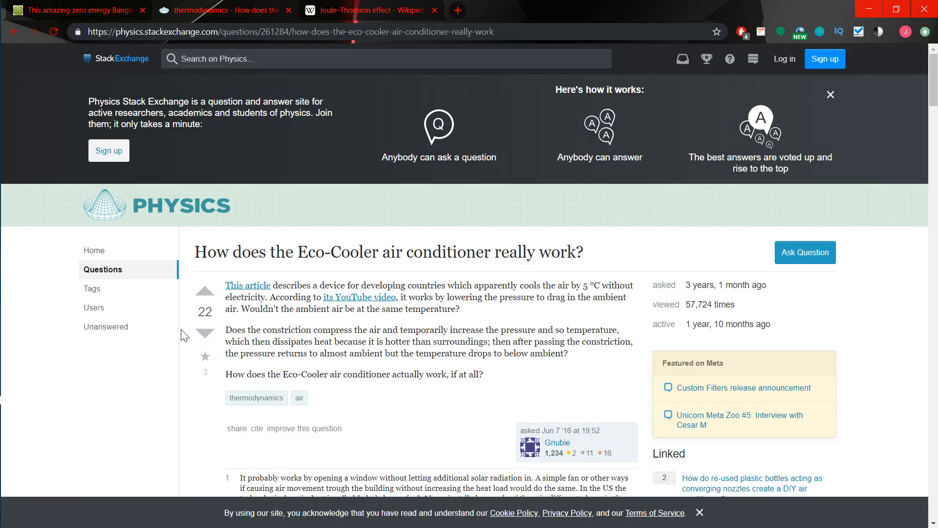
# Examine the slideshow's bottle-panel rendering alongside the Joule–Thomson effect article and the Stack Exchange page.
pyautogui.click(120, 10)
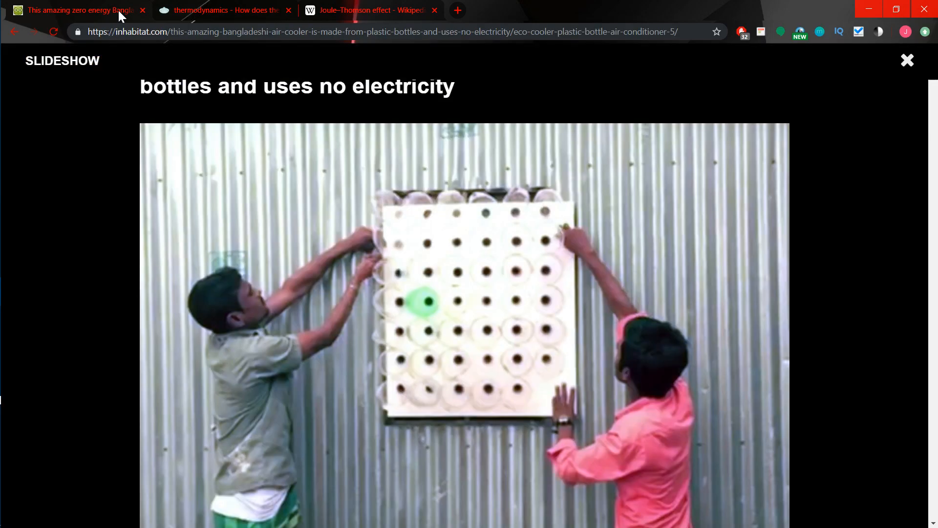
pyautogui.scroll(-10, 459, 312)
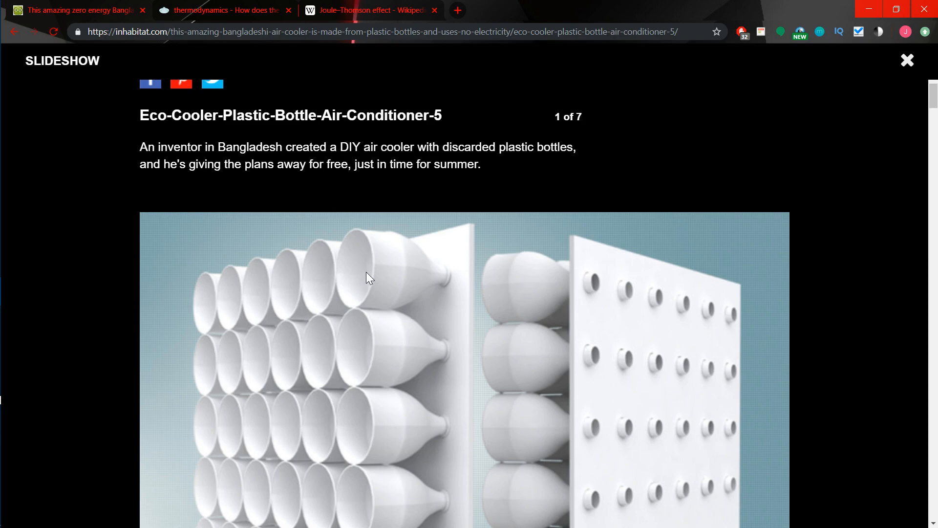
pyautogui.scroll(-1, 402, 313)
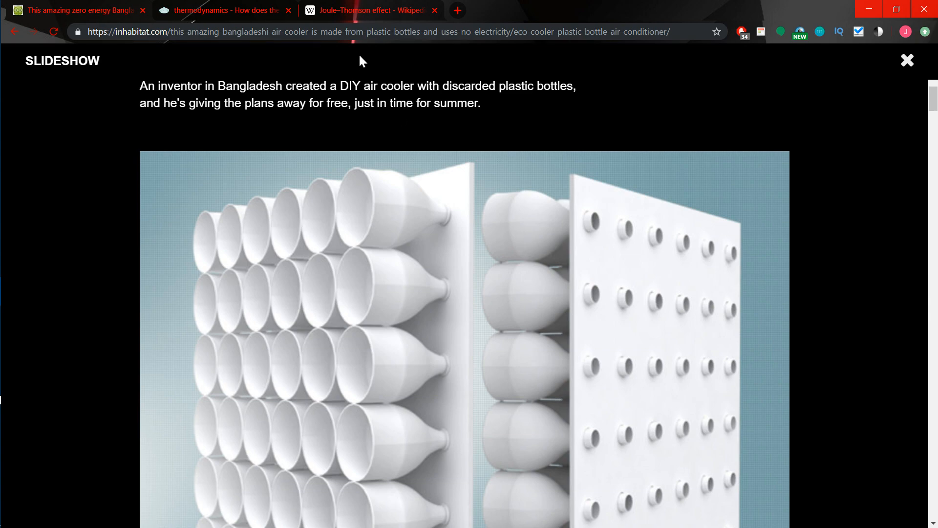
pyautogui.click(367, 10)
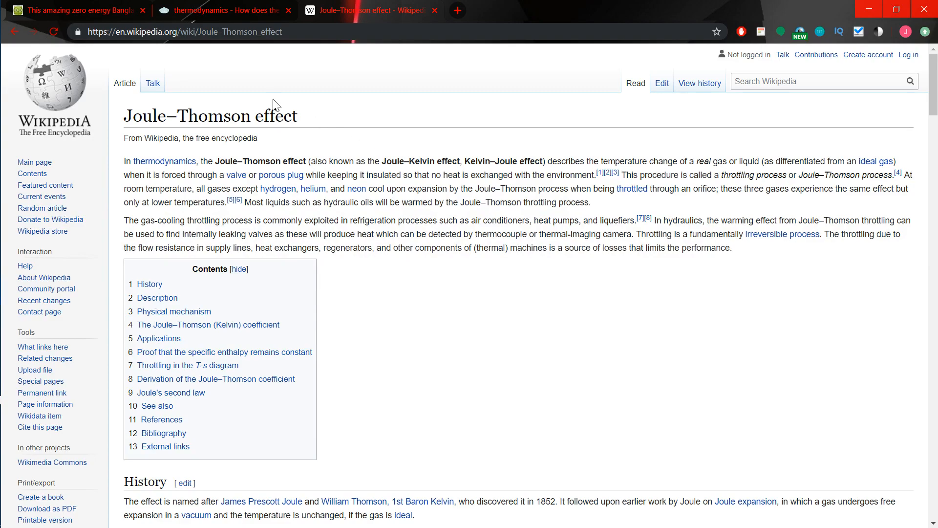
pyautogui.click(196, 11)
pyautogui.scroll(-6, 475, 317)
pyautogui.scroll(10, 475, 317)
pyautogui.click(80, 12)
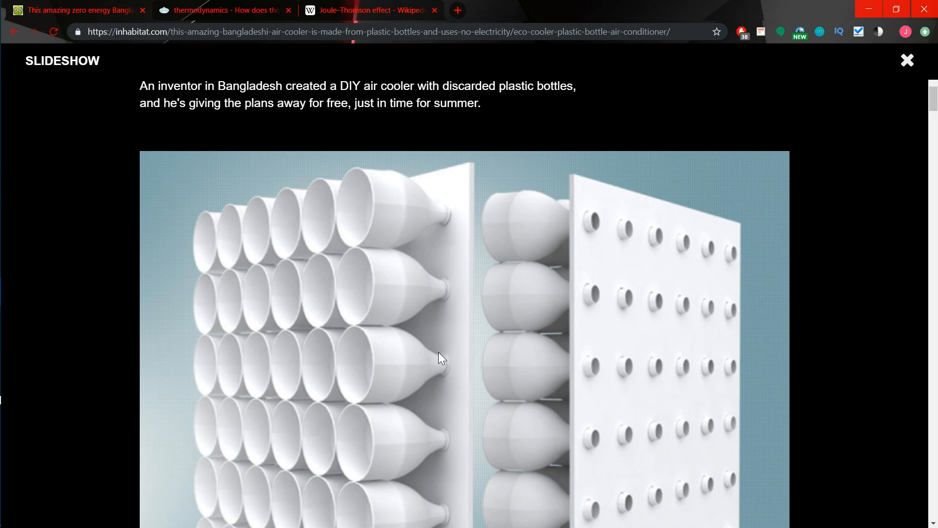
# Read the Stack Exchange comments and answers explaining whether the Eco-Cooler really cools the air.
pyautogui.click(259, 10)
pyautogui.scroll(-3, 469, 283)
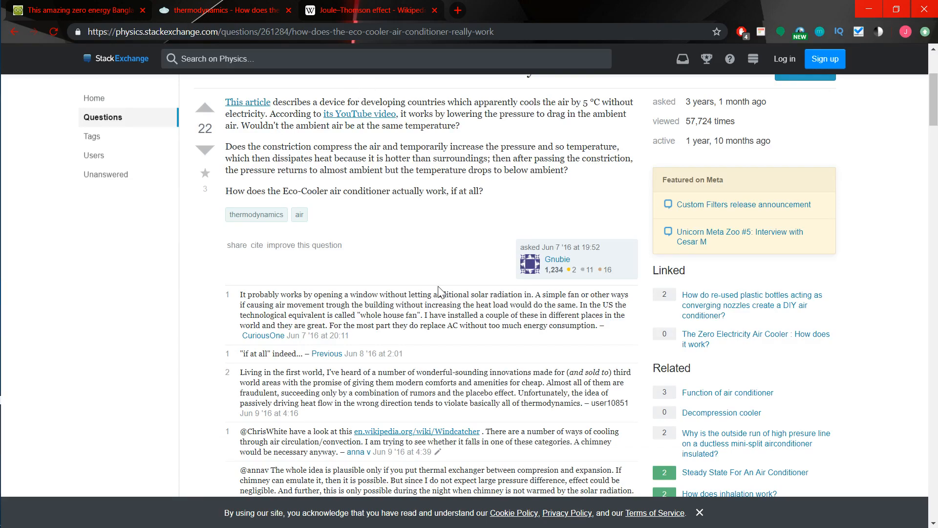
pyautogui.scroll(3, 437, 288)
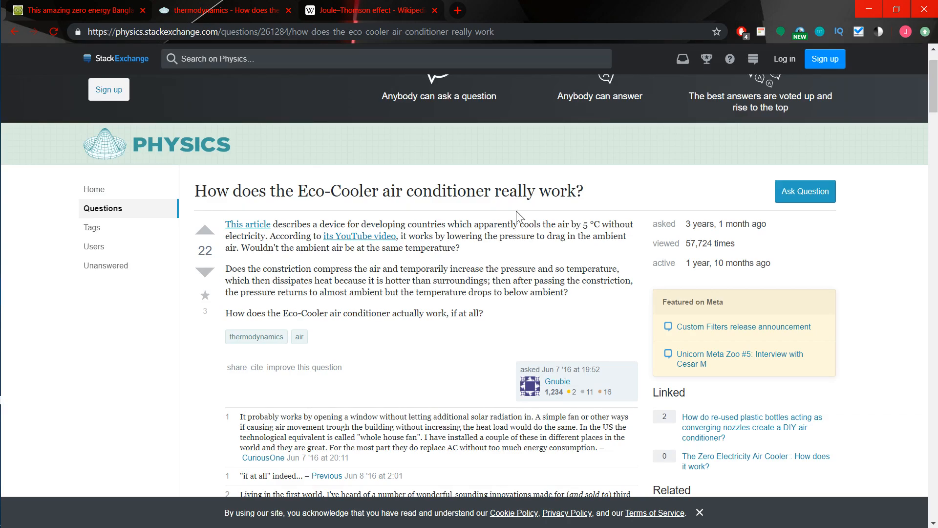
pyautogui.scroll(-6, 426, 378)
pyautogui.scroll(-7, 719, 227)
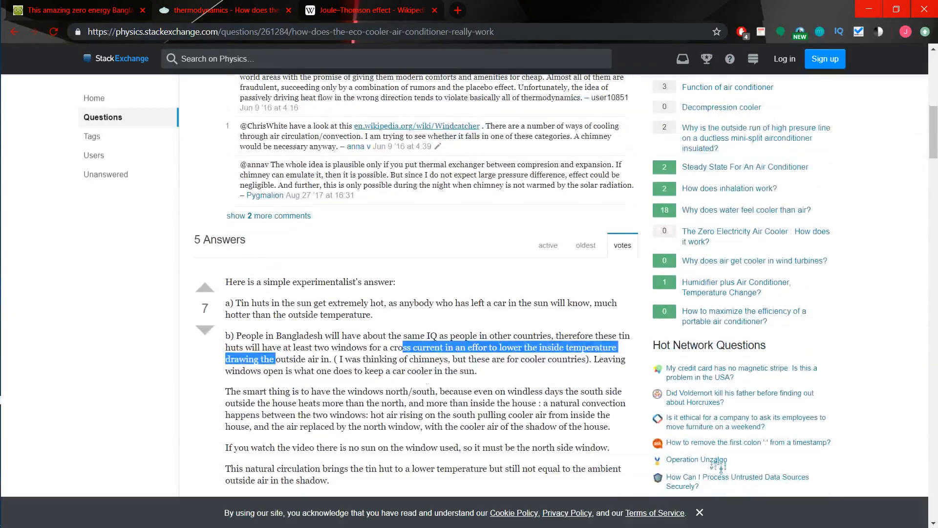
pyautogui.scroll(-1, 419, 380)
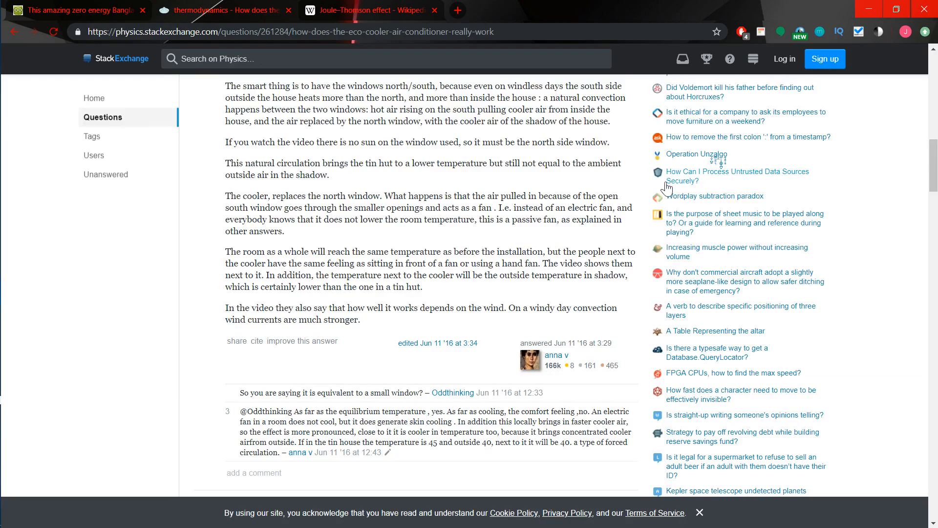
pyautogui.scroll(-2, 174, 396)
pyautogui.scroll(-2, 174, 397)
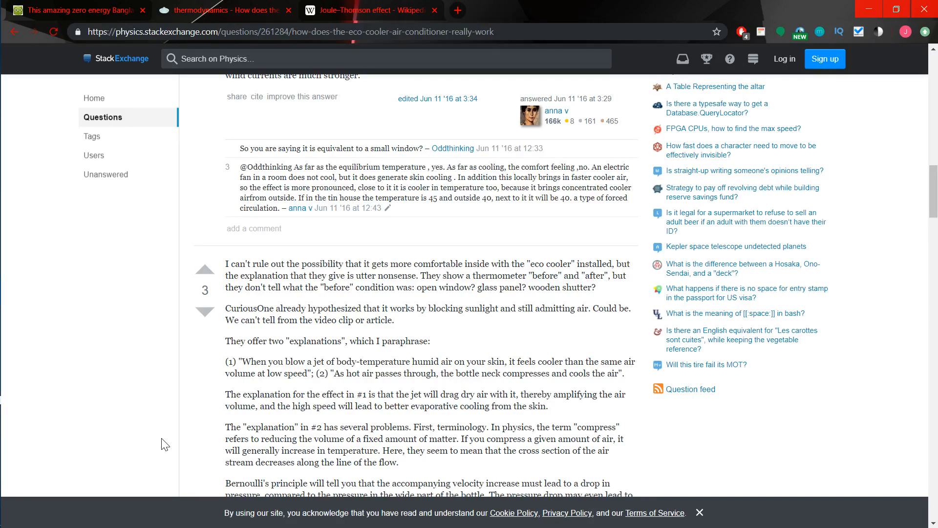
pyautogui.scroll(8, 165, 444)
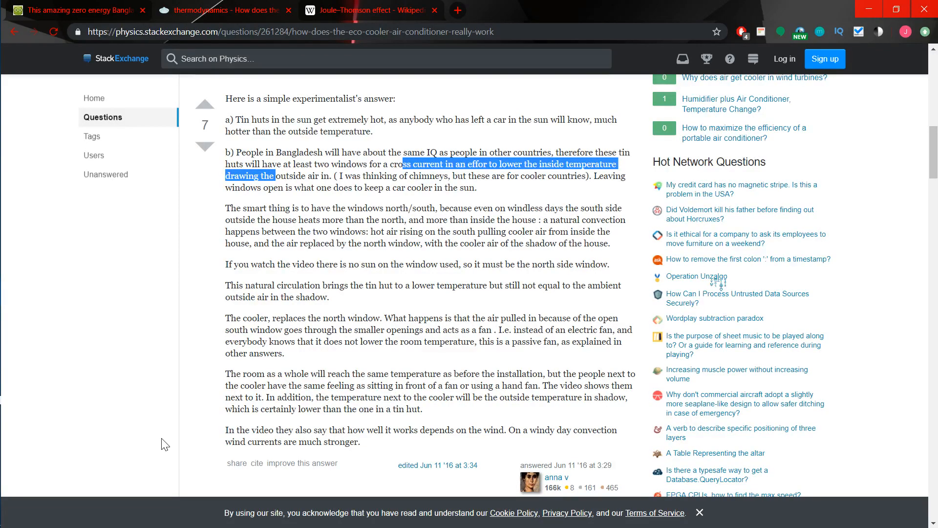
pyautogui.scroll(7, 165, 444)
# Read the Wikipedia introduction to the Joule–Thomson effect, highlighting the throttling process and the passage on expansion through an orifice.
pyautogui.click(372, 10)
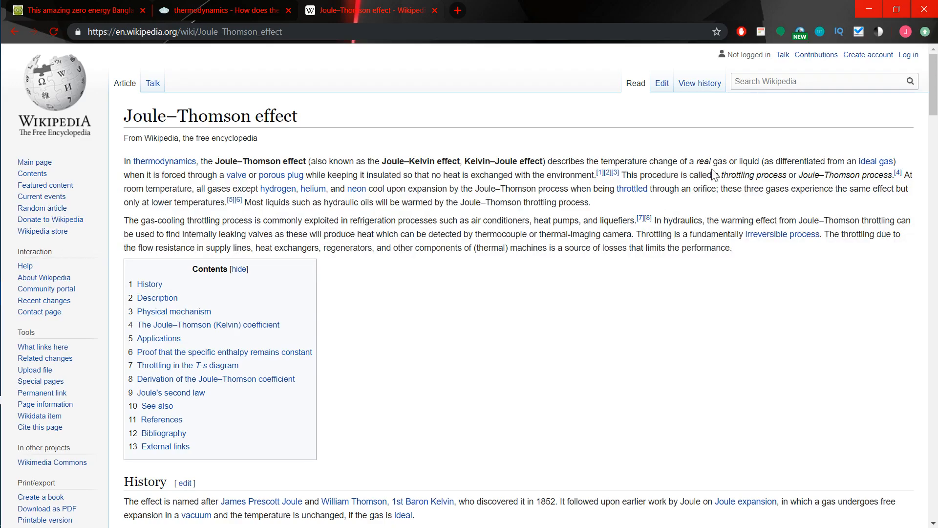
pyautogui.moveTo(714, 176); pyautogui.dragTo(787, 177)
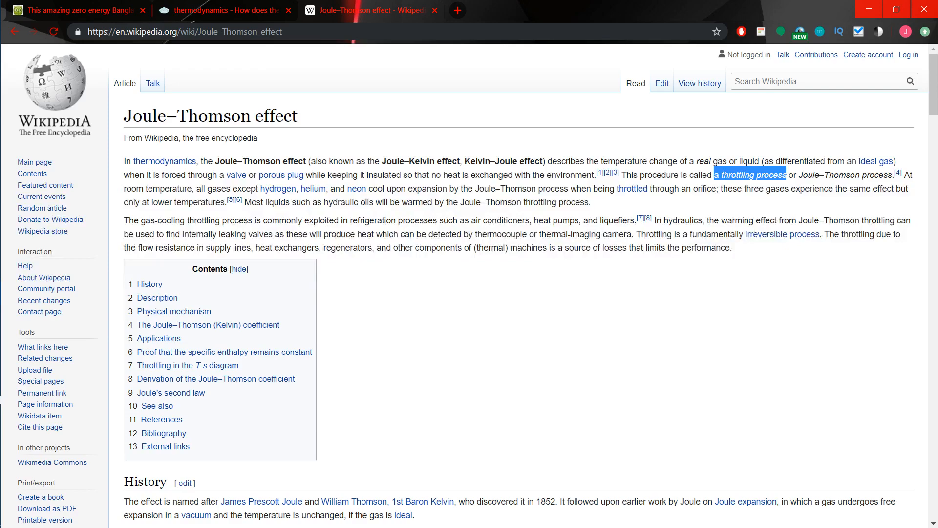
pyautogui.moveTo(407, 188); pyautogui.dragTo(571, 201)
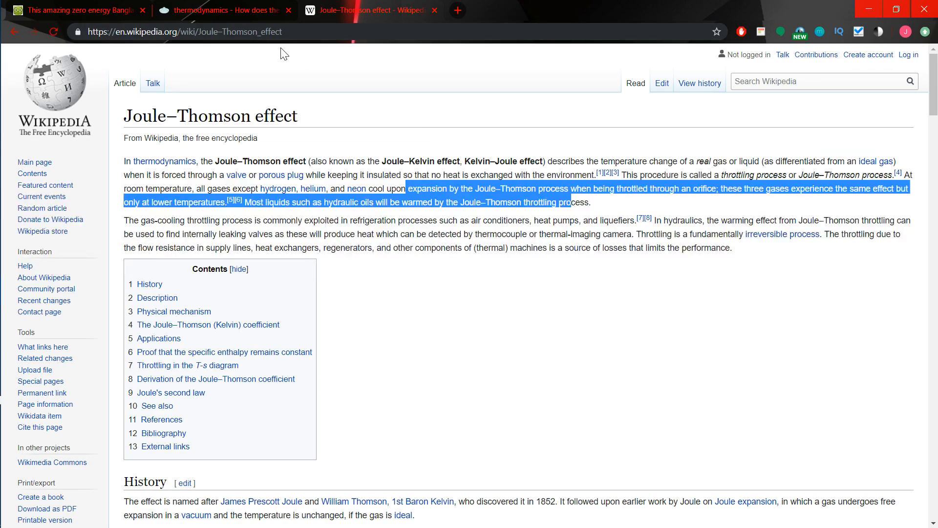
# Return to Fusion 360 and start a new sketch on the vertical YZ origin plane.
pyautogui.click(876, 9)
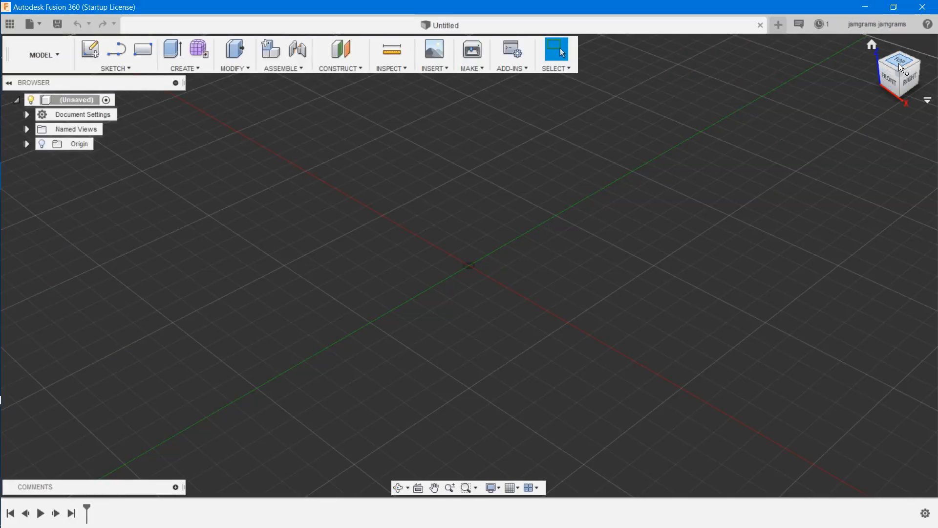
pyautogui.click(92, 48)
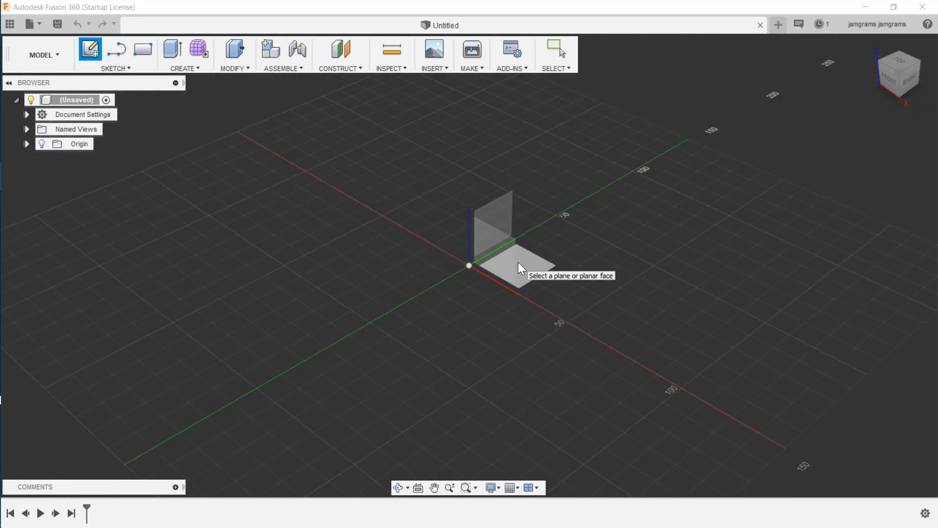
pyautogui.click(503, 215)
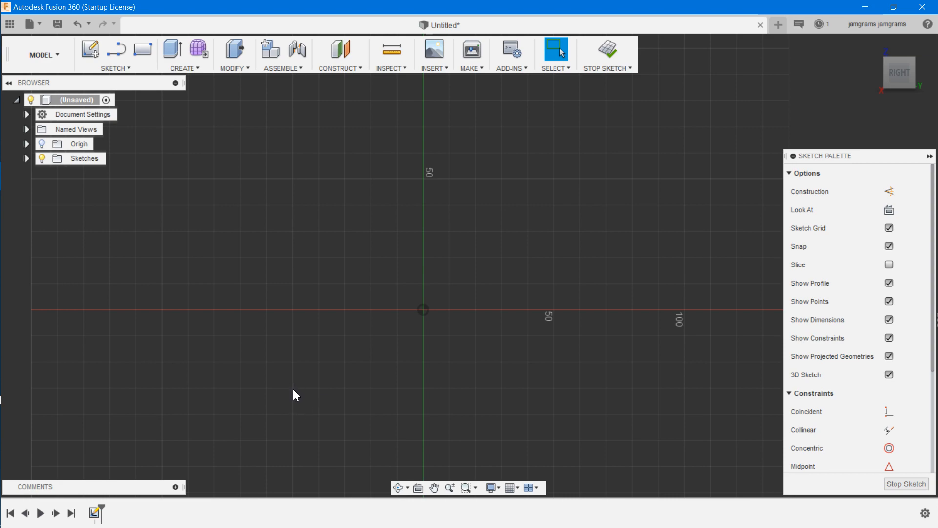
# Draw a 40 mm vertical line downward from the horizontal axis, starting about 60 mm left of the origin.
pyautogui.click(115, 50)
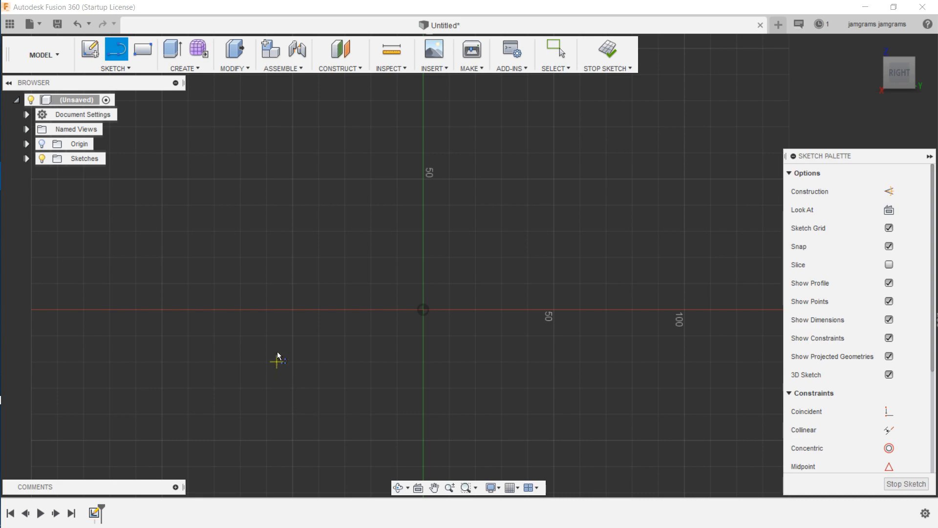
pyautogui.click(266, 309)
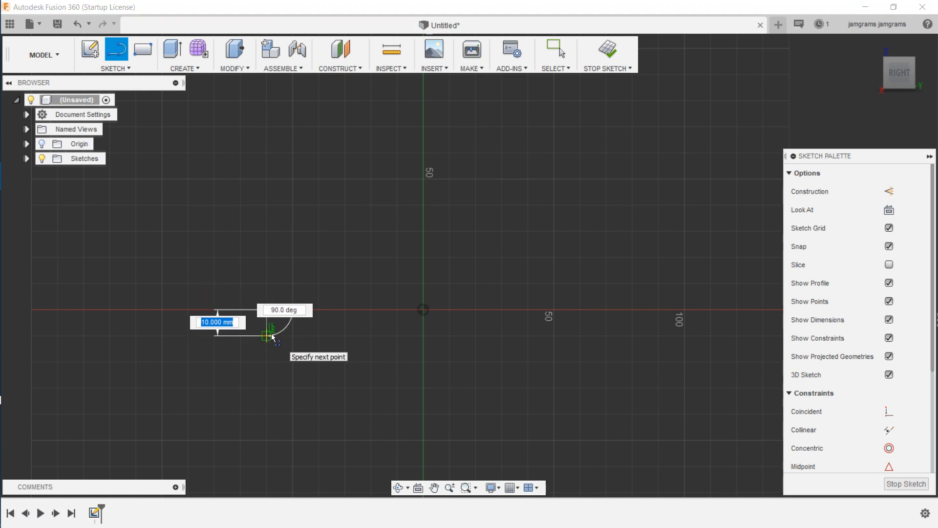
pyautogui.write('40')
pyautogui.press('Tab')
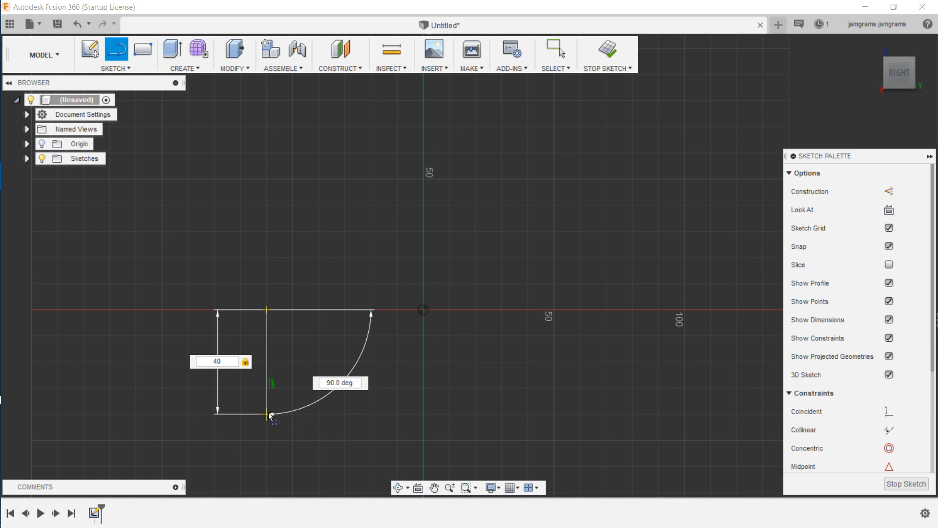
pyautogui.press('Escape')
# Draw a 203 mm horizontal line to the right from the lower end of the 40 mm vertical line.
pyautogui.click(116, 49)
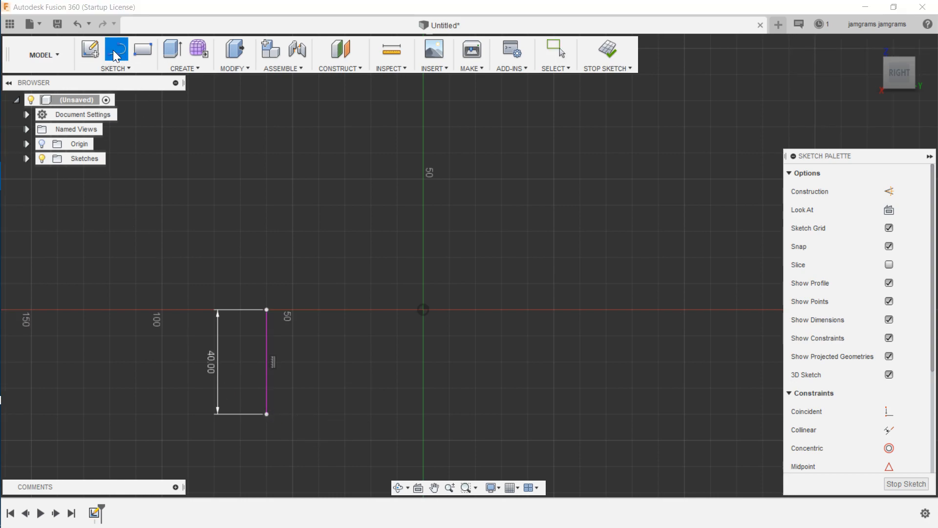
pyautogui.click(263, 414)
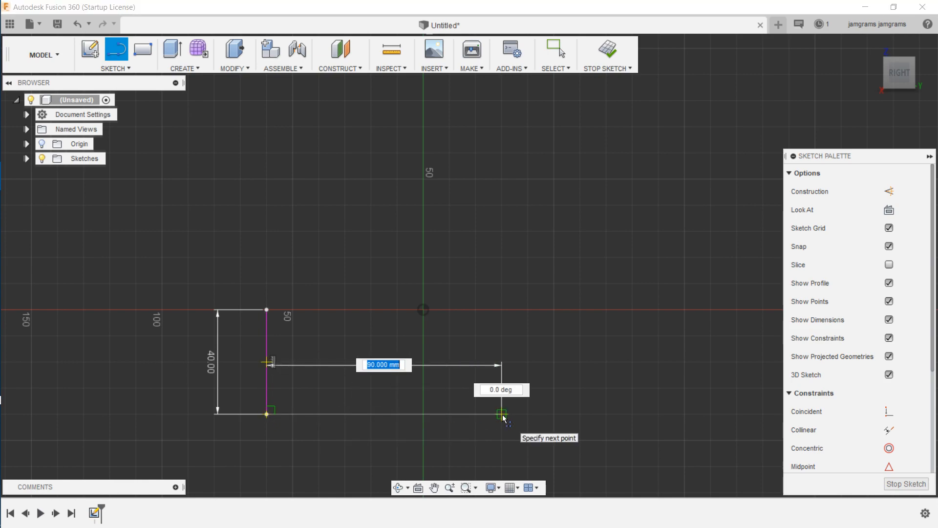
pyautogui.write('203')
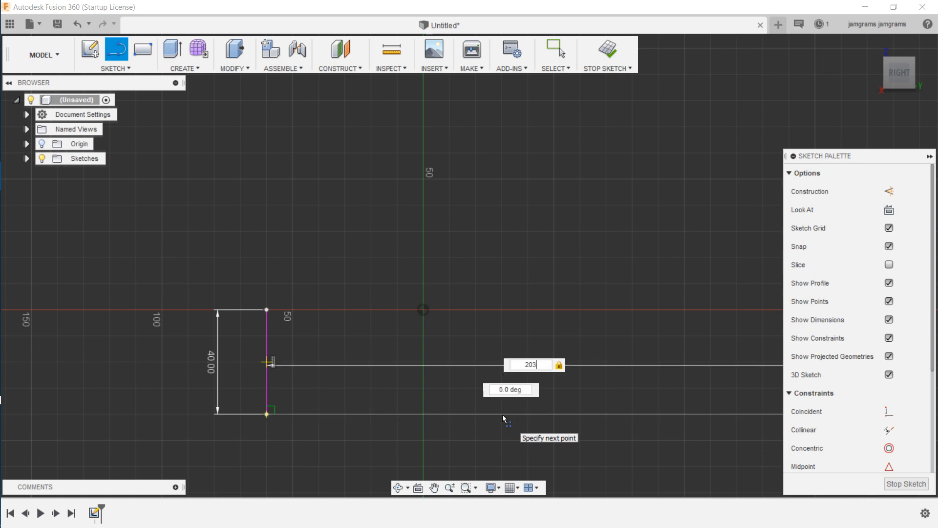
pyautogui.scroll(2, 502, 414)
pyautogui.scroll(-3, 502, 414)
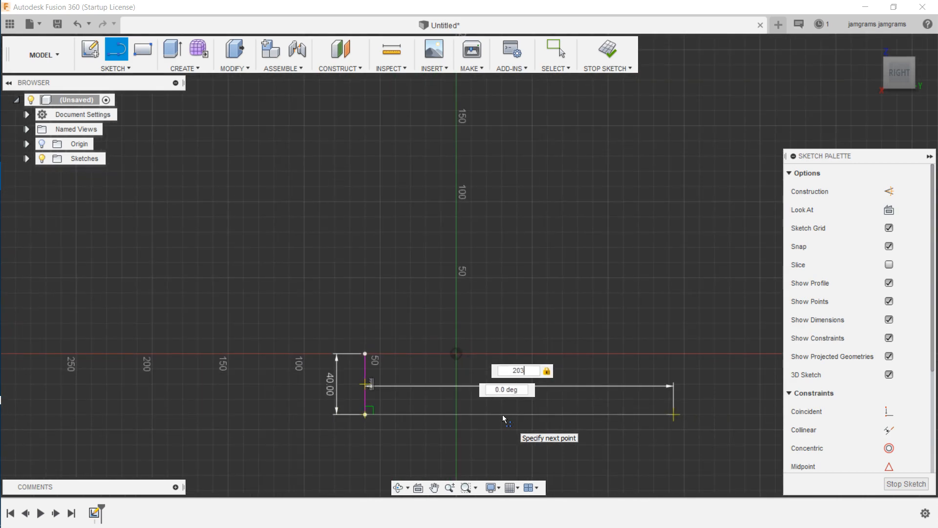
pyautogui.doubleClick(503, 414)
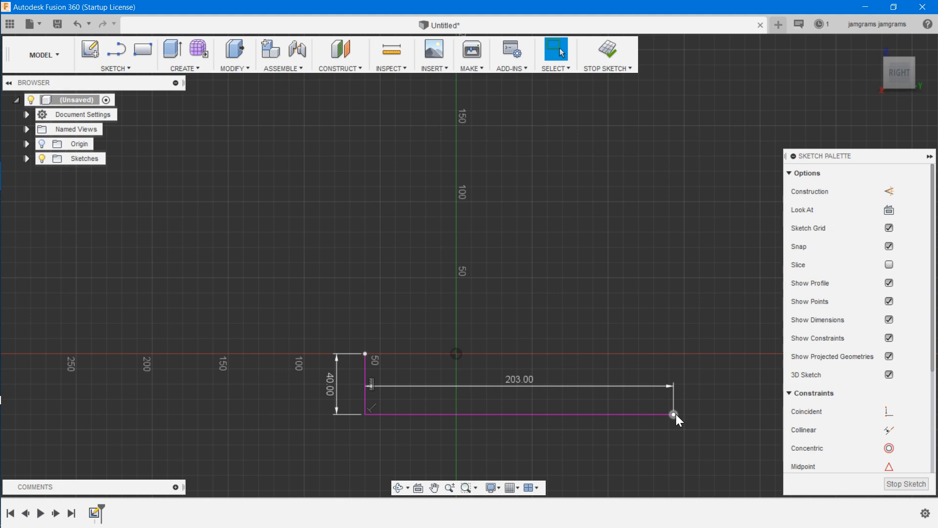
# Draw a 170 mm vertical line up from the base line's right end, followed by a 35 mm horizontal line to the left.
pyautogui.click(117, 48)
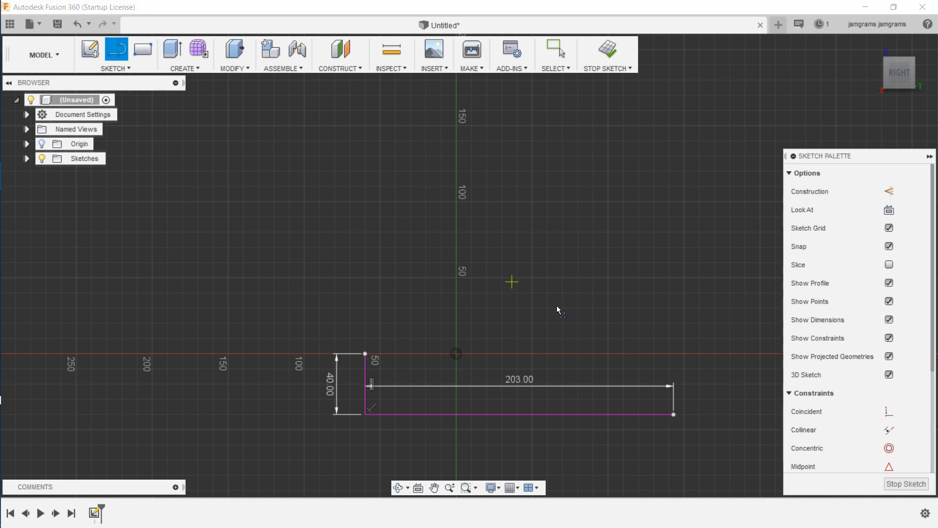
pyautogui.click(674, 413)
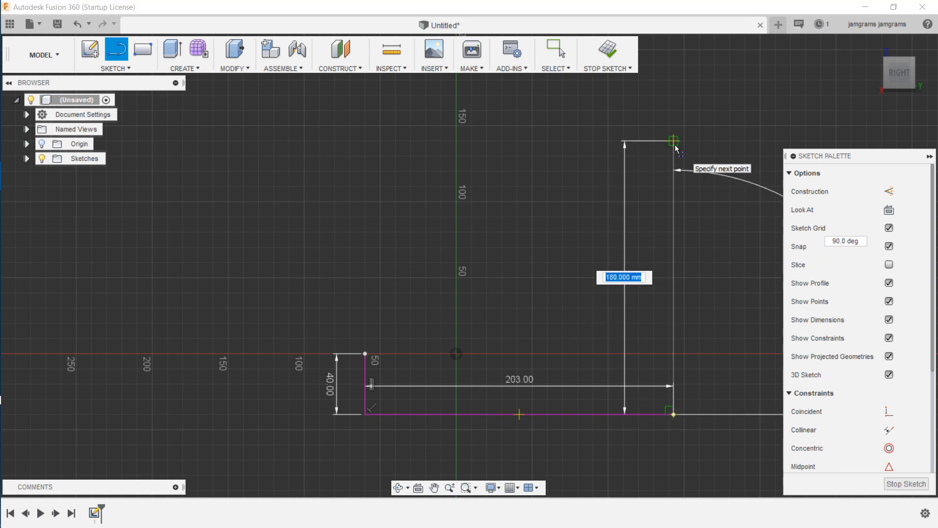
pyautogui.write('170')
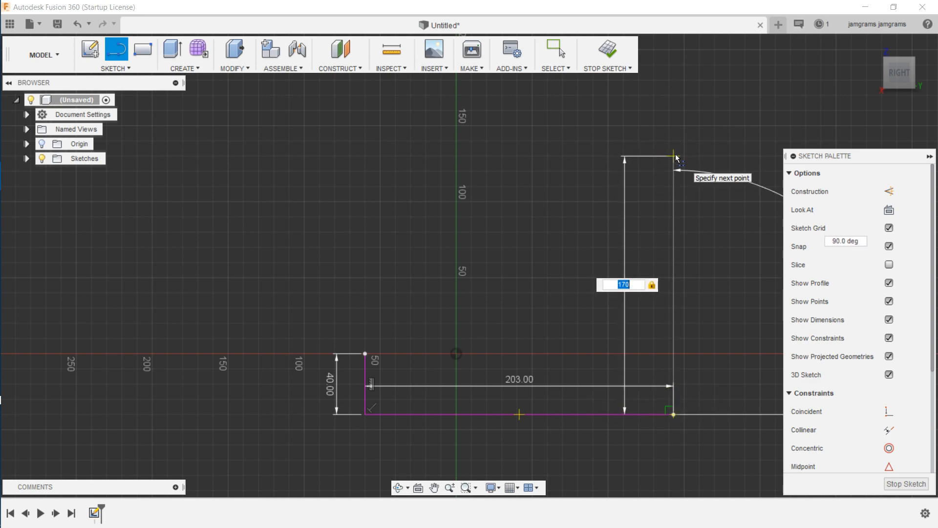
pyautogui.click(676, 157)
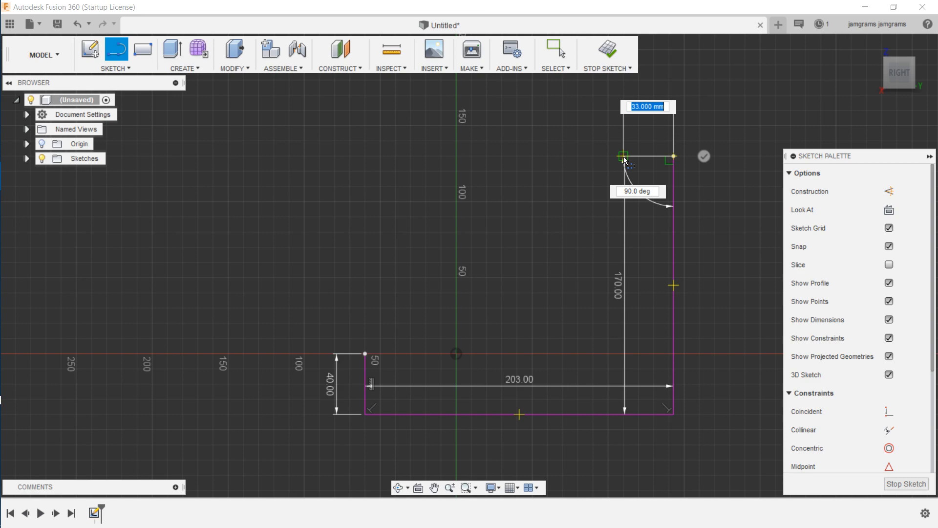
pyautogui.write('35')
pyautogui.press('Return')
pyautogui.press('Escape')
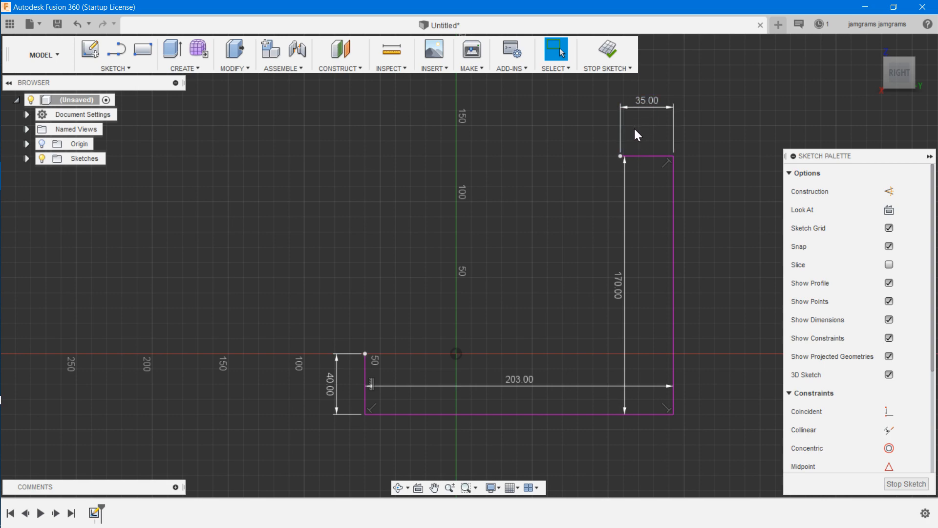
# Undo the 170 mm vertical line and the 35 mm horizontal line above it.
pyautogui.click(650, 103)
pyautogui.press('Delete')
pyautogui.hotkey('ctrl', 'z')
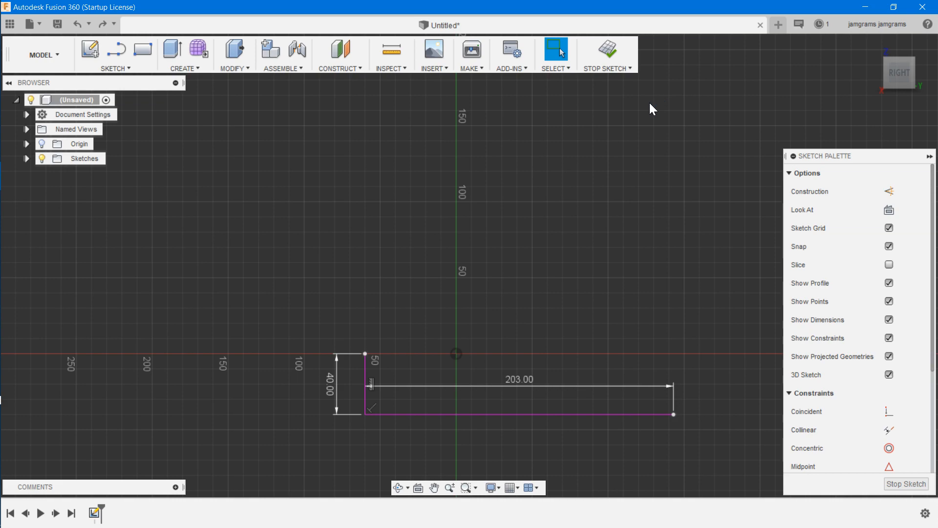
# Draw a 170 mm vertical line upward from the right end of the 203 mm base line.
pyautogui.click(113, 49)
pyautogui.click(674, 415)
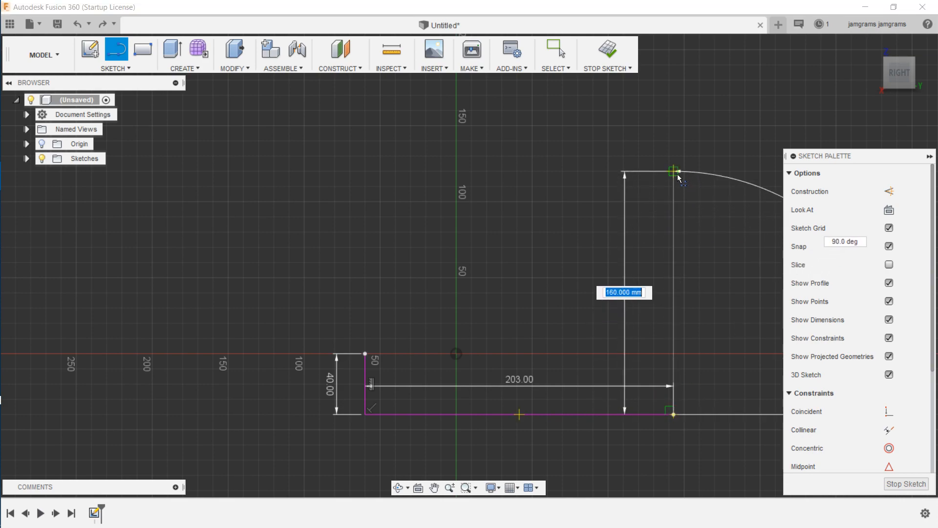
pyautogui.write('170')
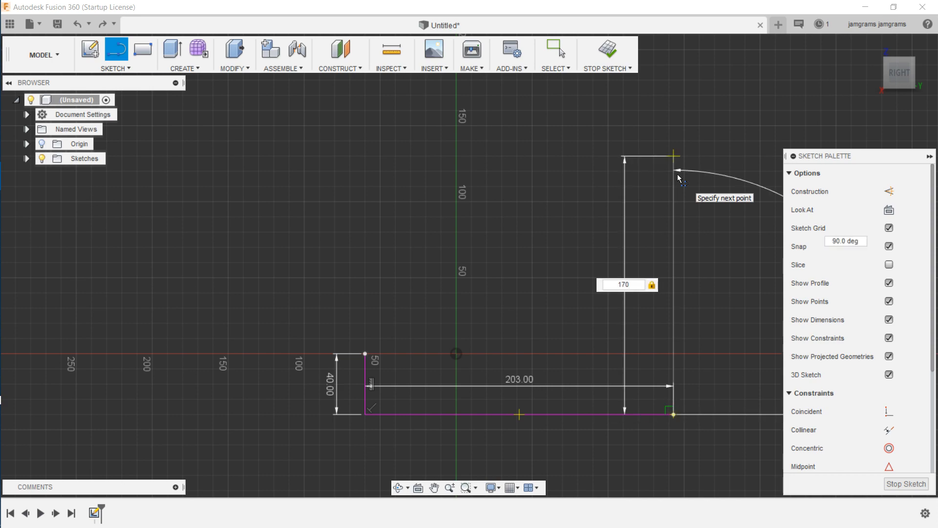
pyautogui.click(674, 156)
# Draw a 30 mm horizontal line to the left from the upper end of the 170 mm vertical line.
pyautogui.moveTo(674, 155); pyautogui.dragTo(584, 161)
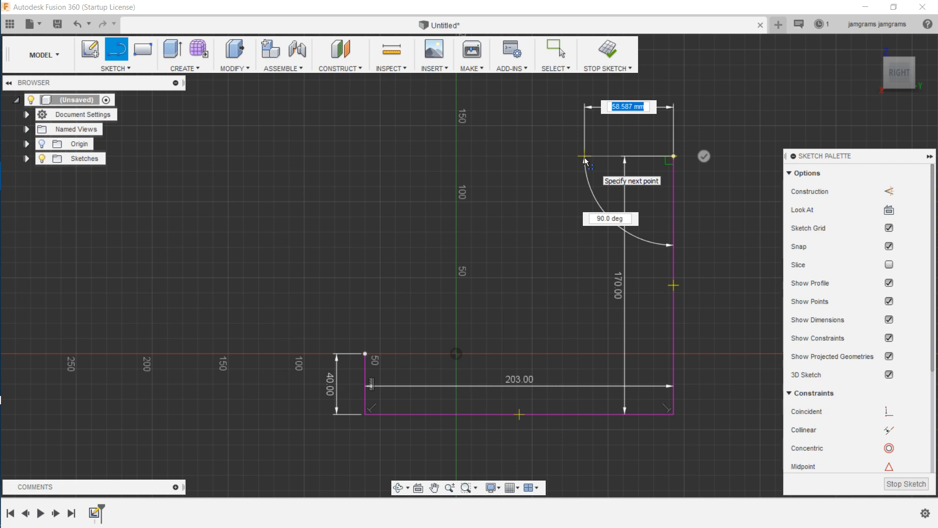
pyautogui.write('30')
pyautogui.press('Tab')
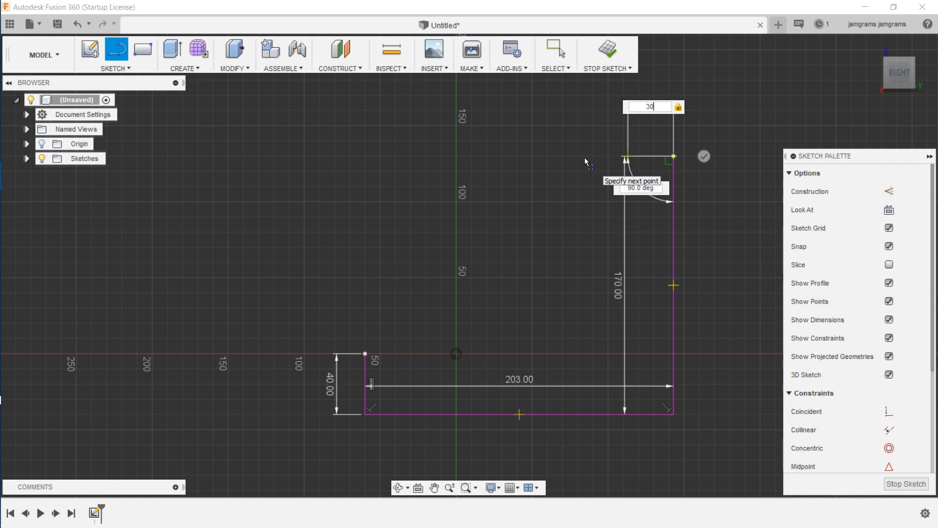
pyautogui.press('Return')
pyautogui.press('Escape')
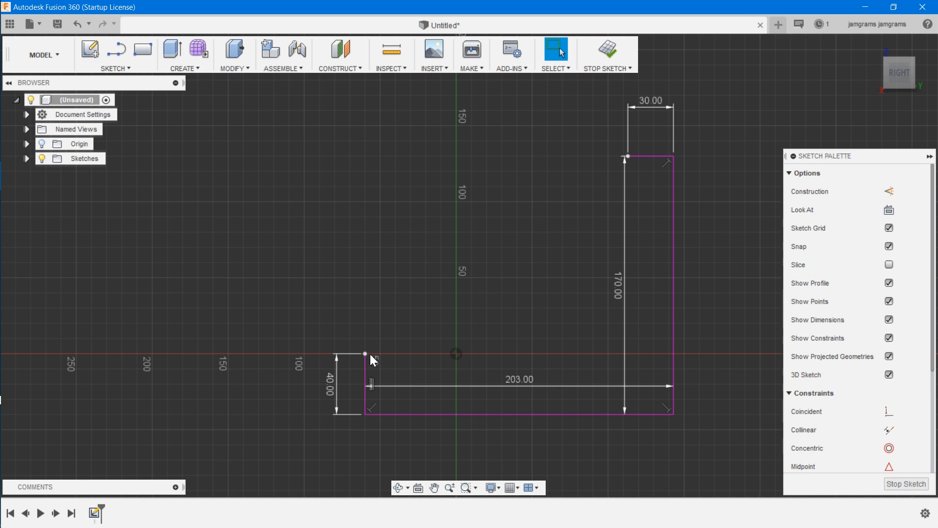
pyautogui.rightClick(123, 54)
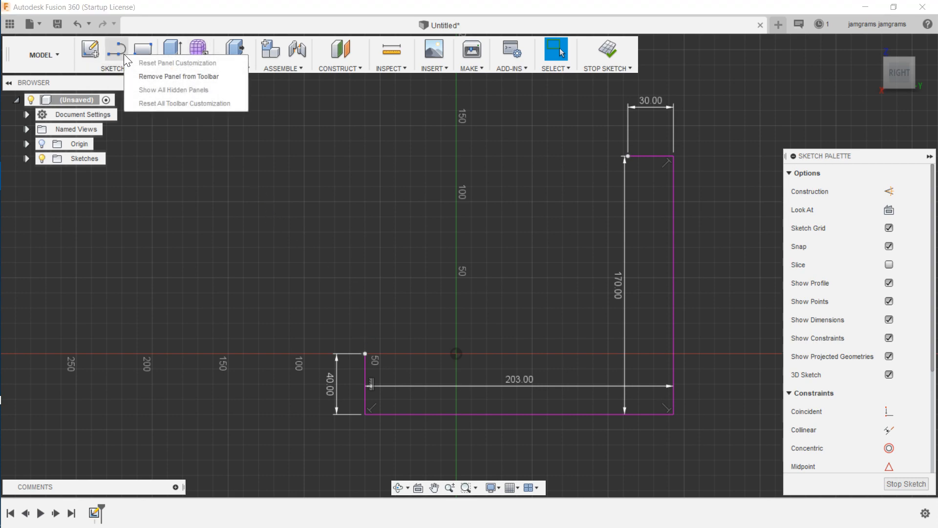
pyautogui.click(119, 64)
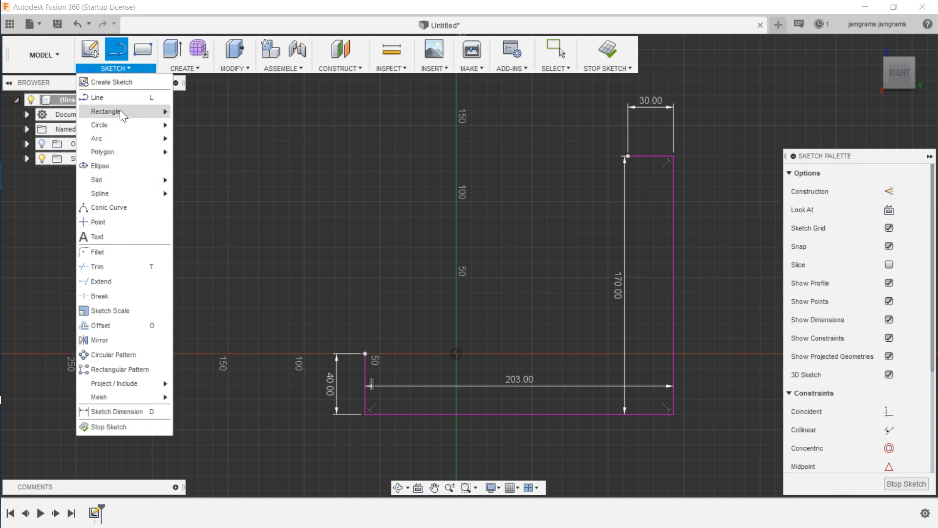
pyautogui.moveTo(128, 189)
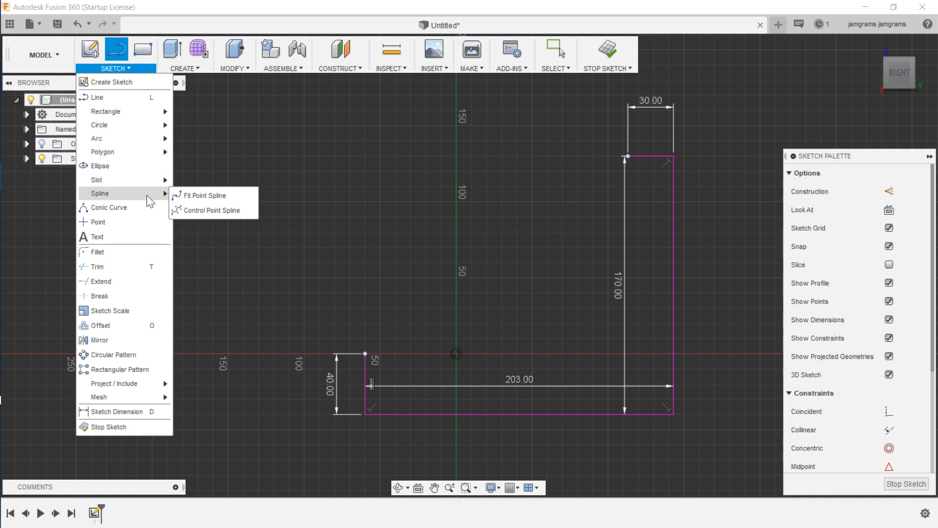
pyautogui.click(184, 196)
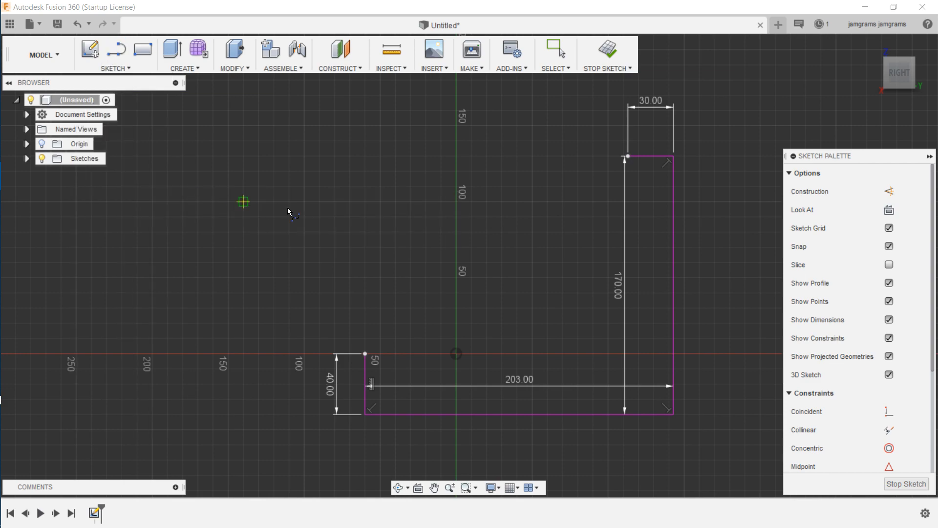
pyautogui.click(365, 353)
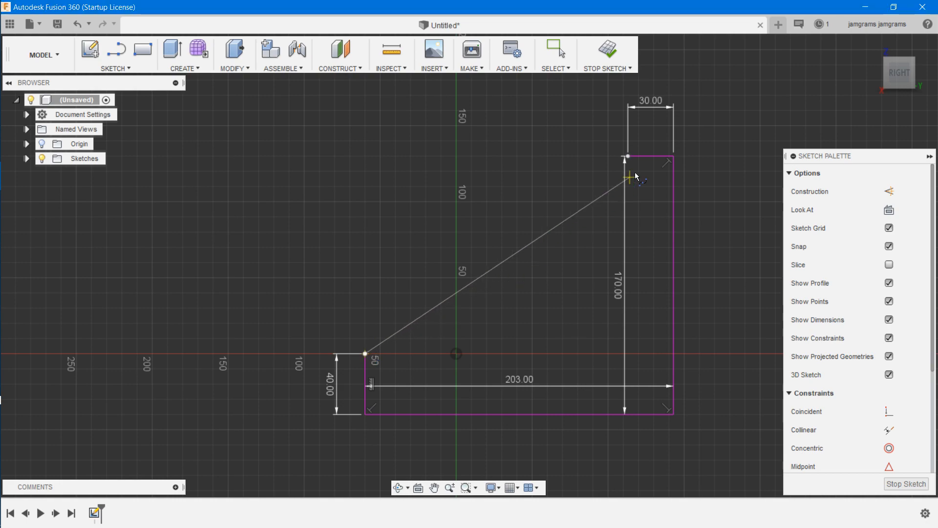
pyautogui.click(627, 157)
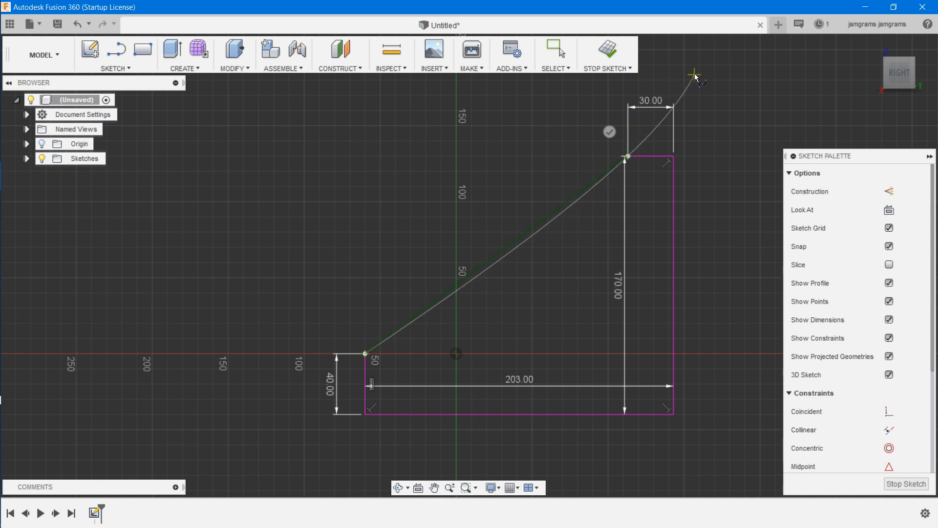
pyautogui.press('Escape')
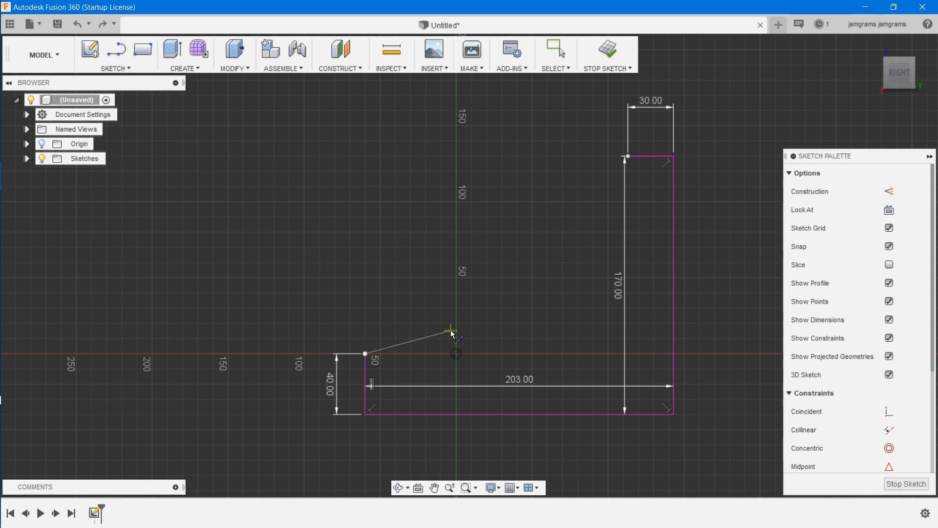
pyautogui.click(502, 247)
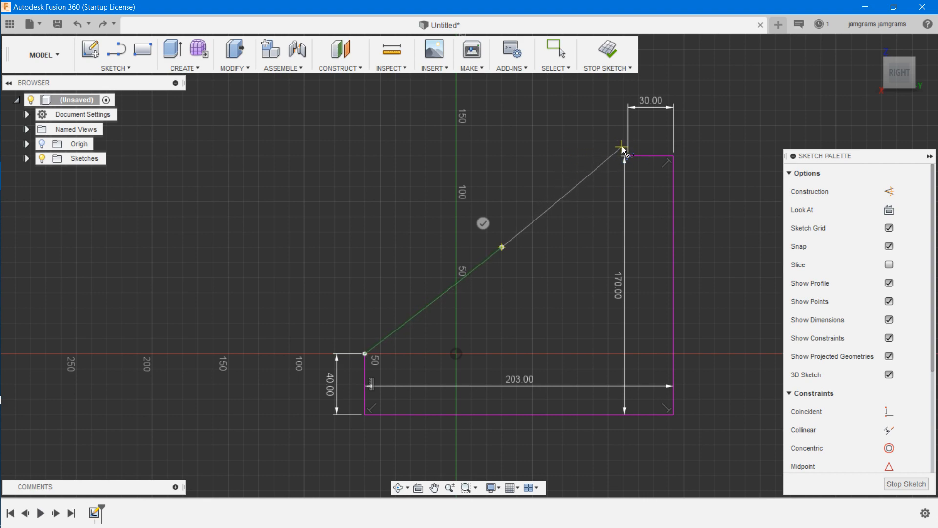
pyautogui.press('Escape')
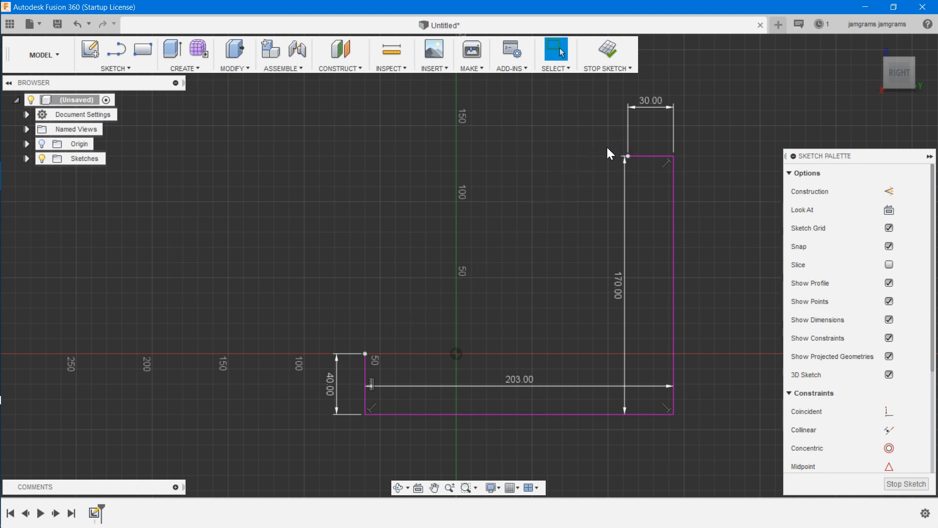
# Try to close the profile with a tangent arc from the 40 mm line's upper end to the 30 mm line's left end, and undo it.
pyautogui.click(109, 64)
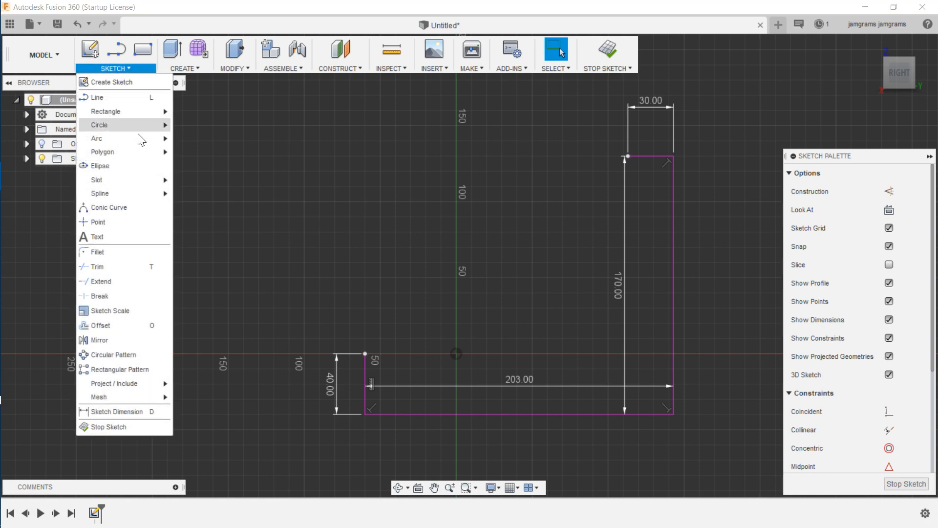
pyautogui.moveTo(127, 143)
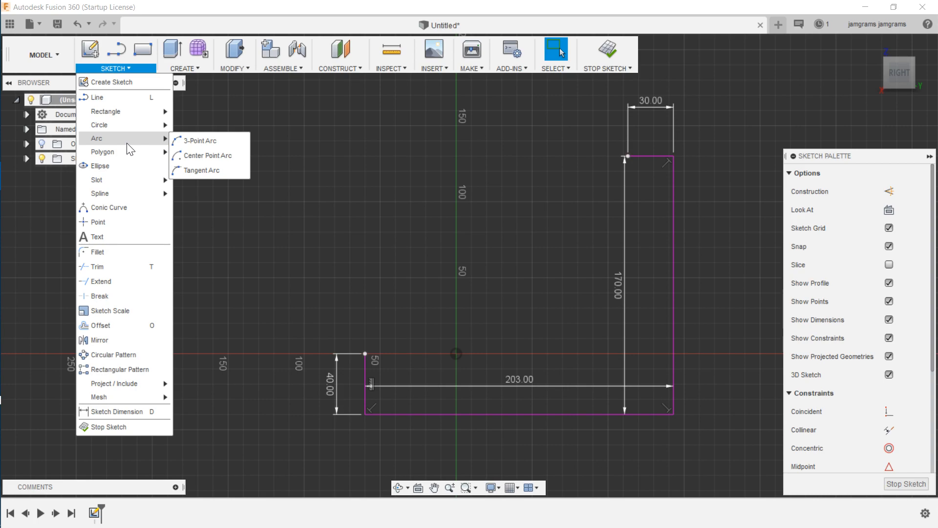
pyautogui.click(210, 172)
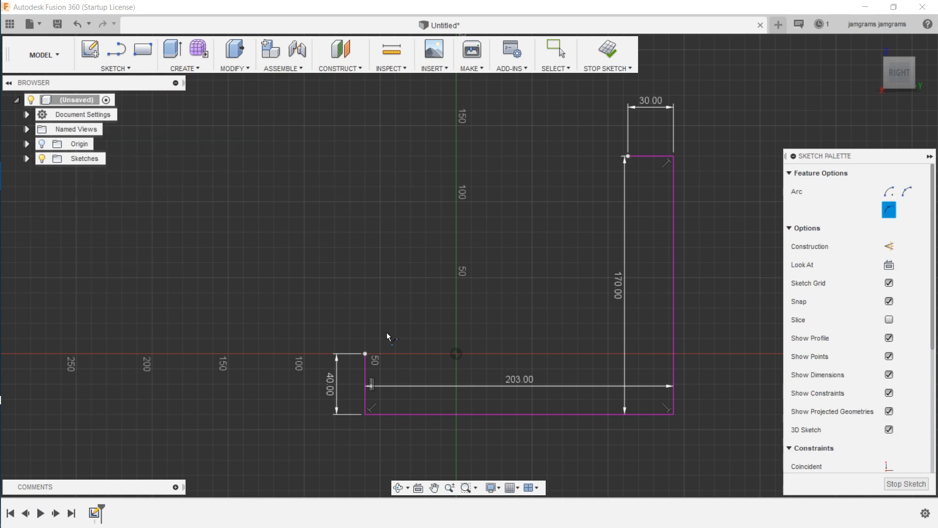
pyautogui.click(365, 353)
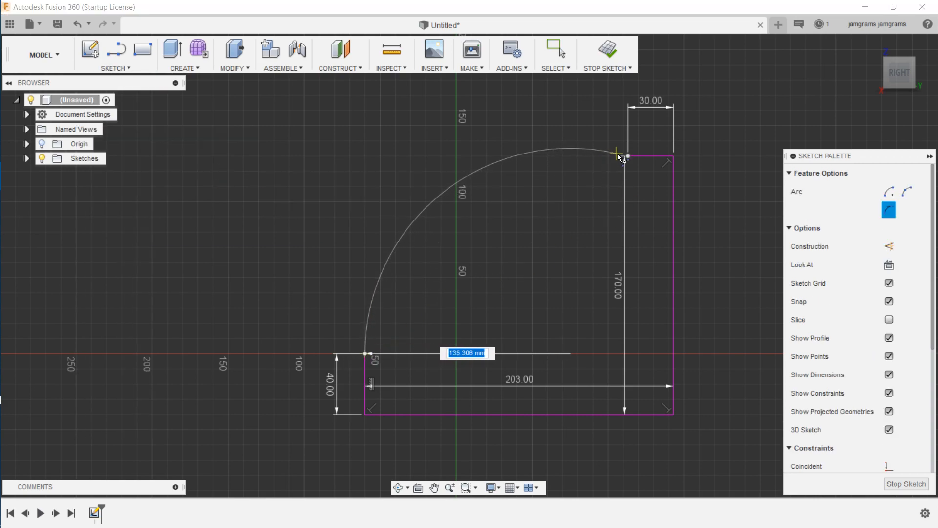
pyautogui.click(628, 157)
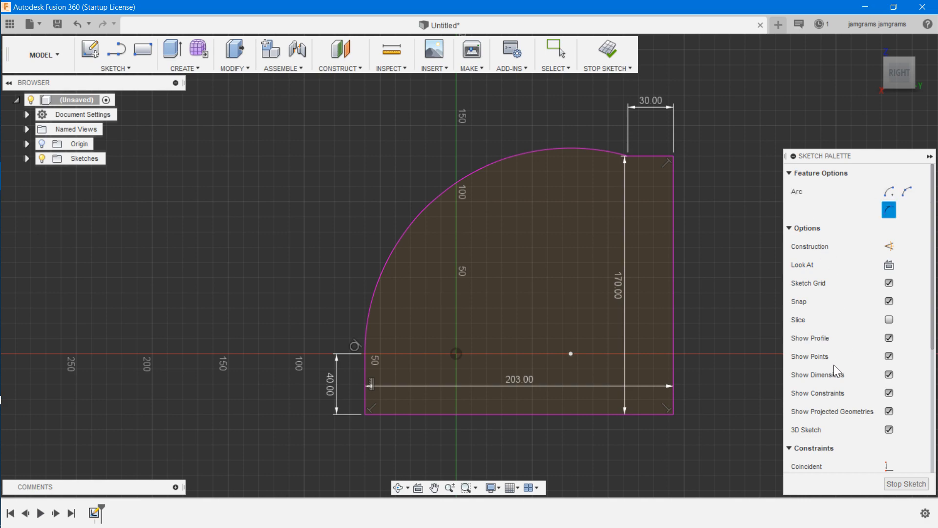
pyautogui.scroll(-5, 834, 364)
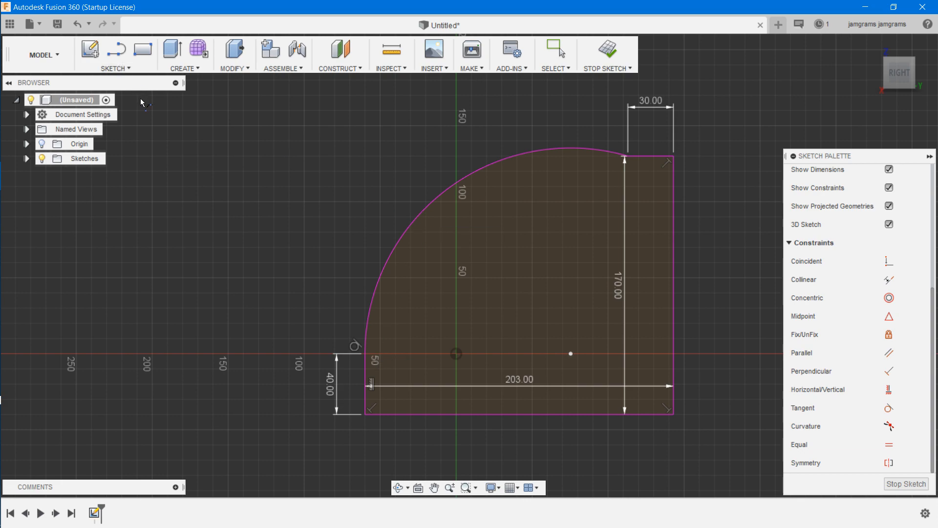
pyautogui.press('Escape')
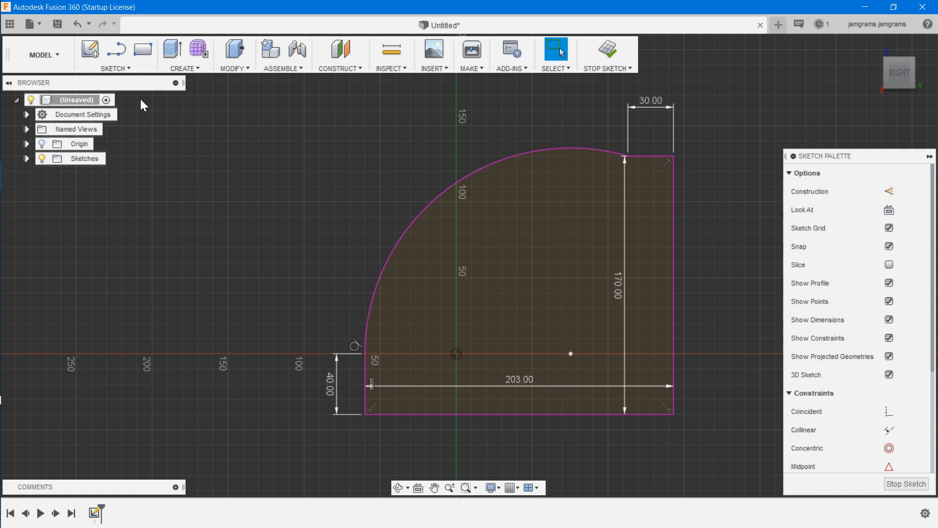
pyautogui.hotkey('ctrl', 'z')
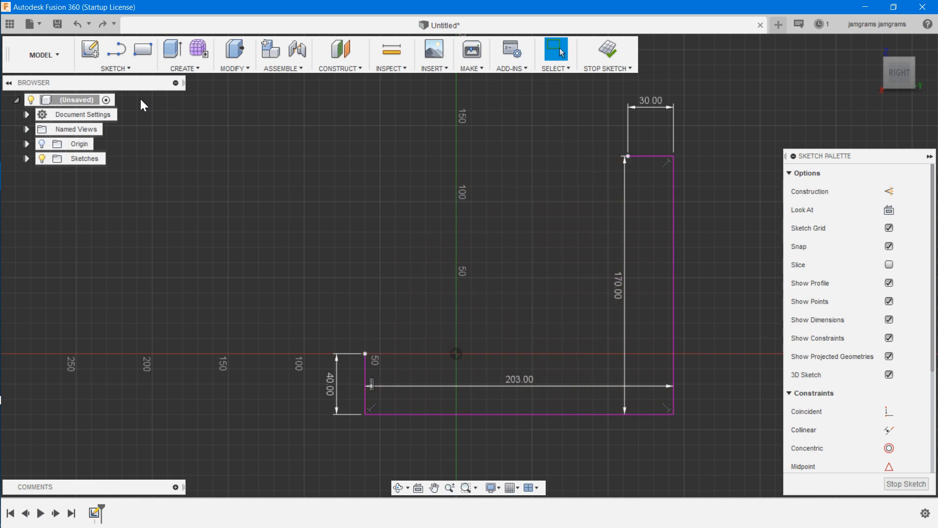
# Close the profile with a three-point arc from the 40 mm line's upper end to the 30 mm line's left end, bowed toward the lower-right corner.
pyautogui.click(113, 69)
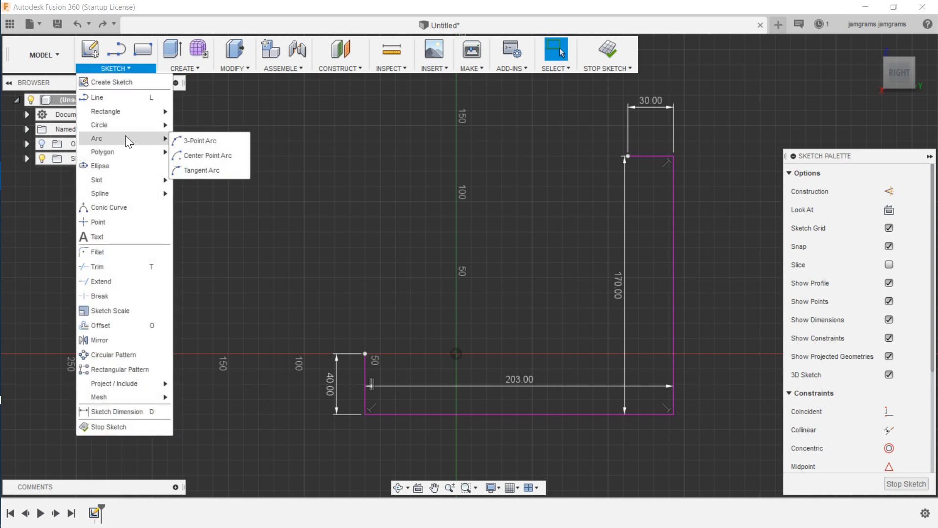
pyautogui.click(189, 146)
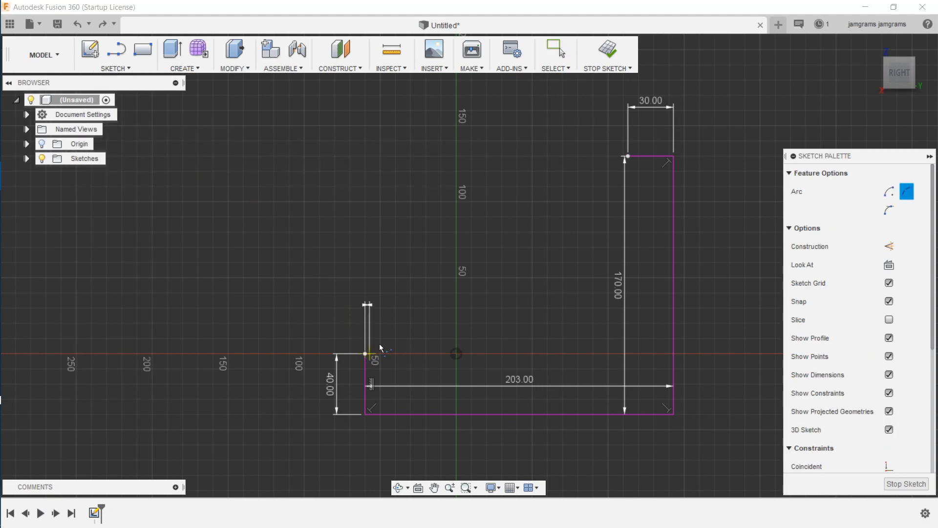
pyautogui.click(366, 353)
pyautogui.click(628, 156)
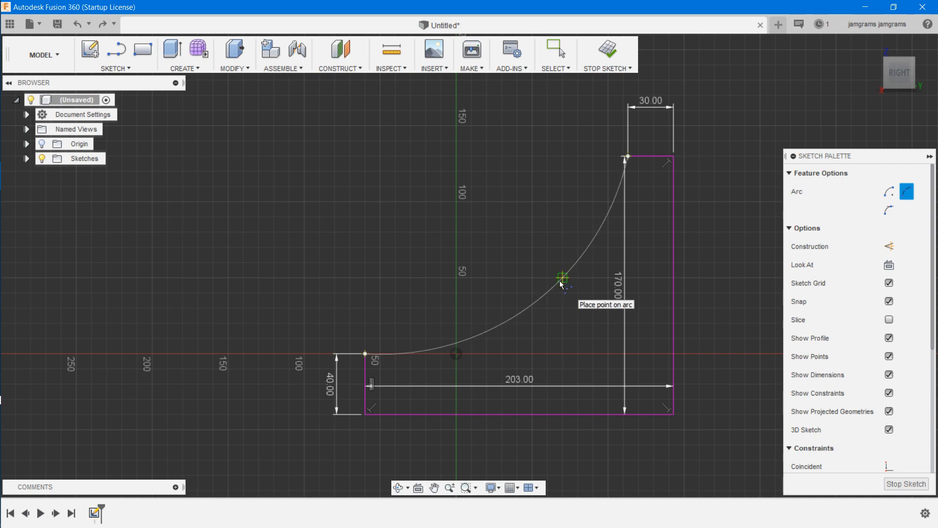
pyautogui.click(560, 282)
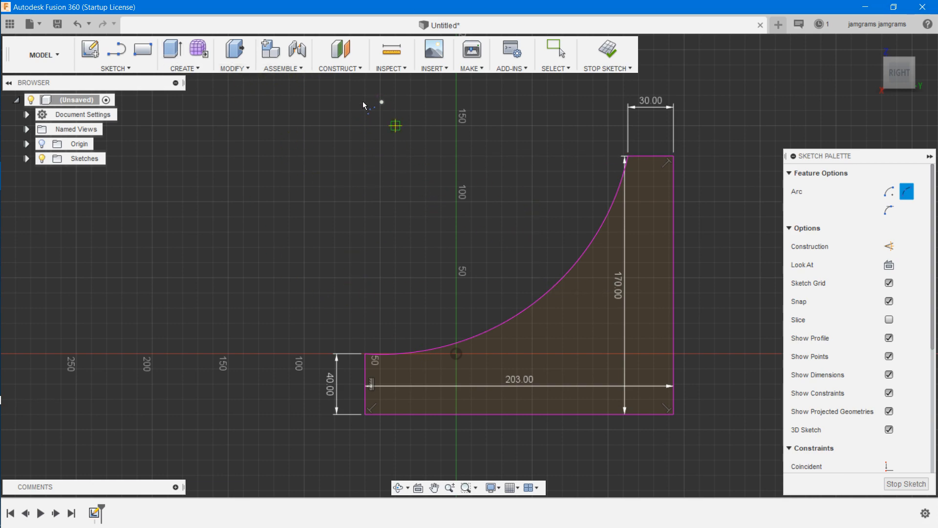
pyautogui.press('Escape')
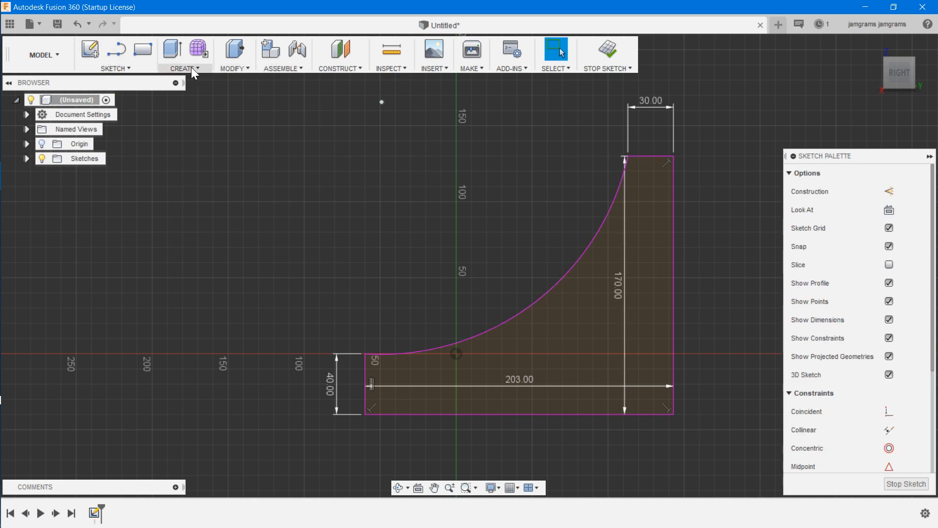
pyautogui.click(226, 71)
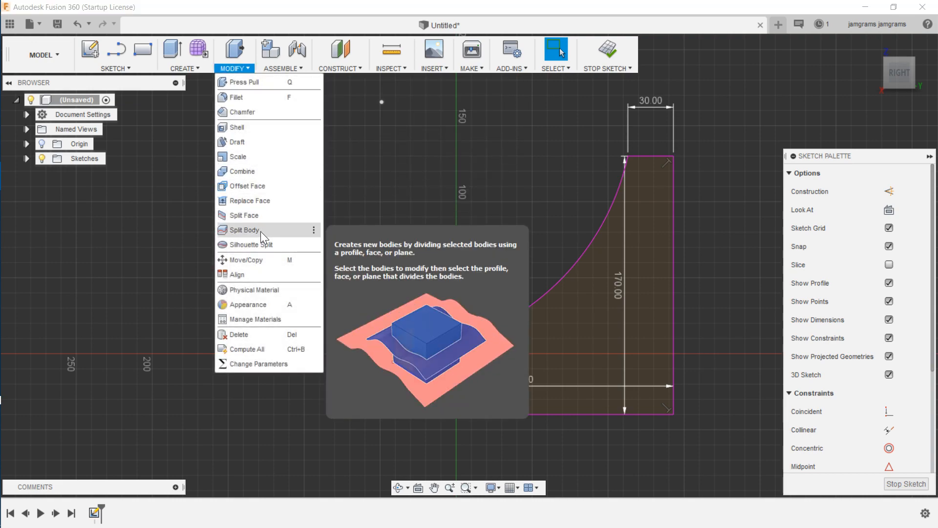
pyautogui.click(265, 84)
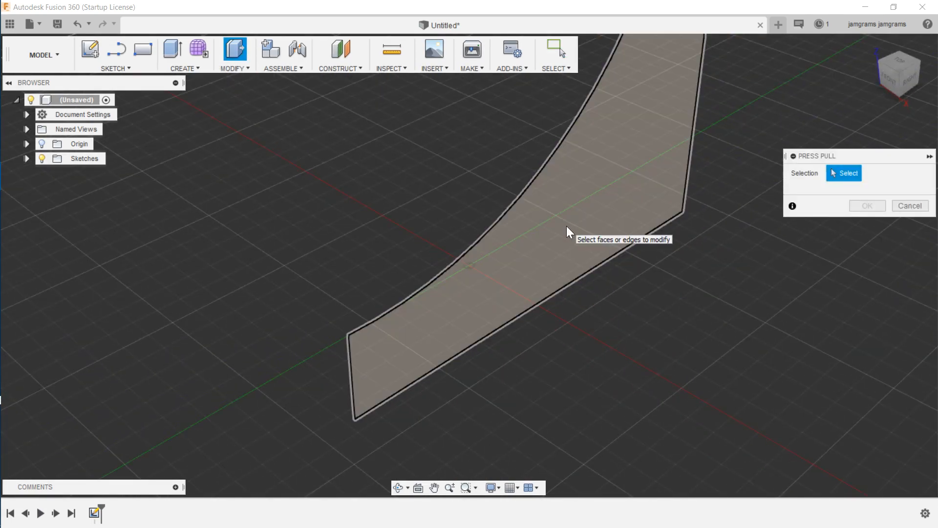
pyautogui.click(566, 228)
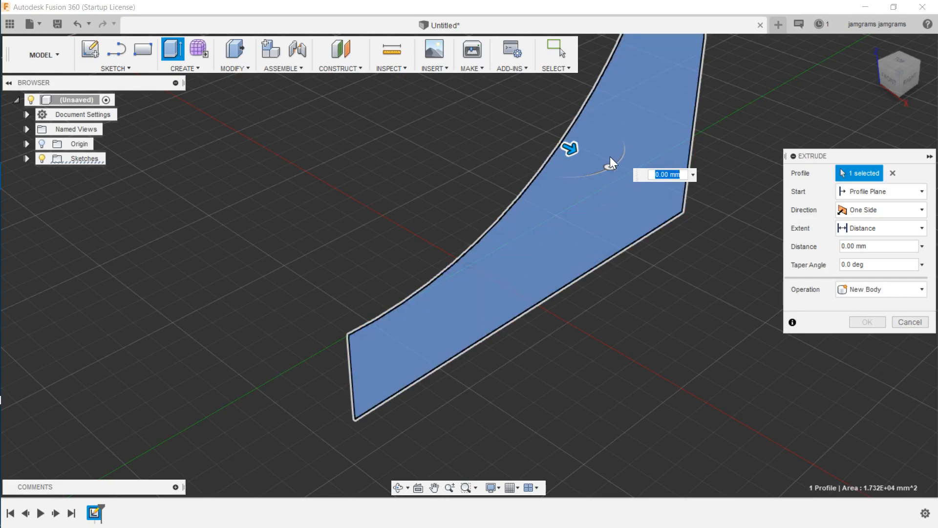
pyautogui.moveTo(609, 167); pyautogui.dragTo(648, 208)
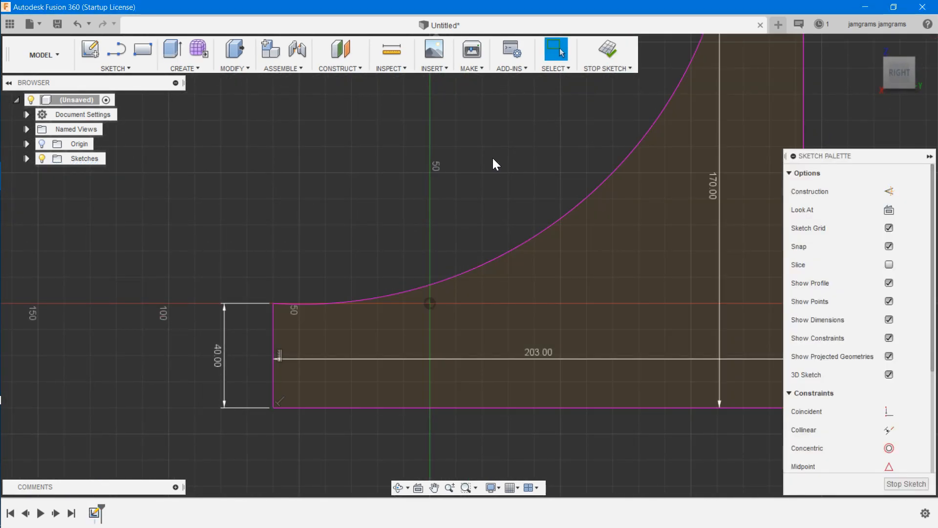
# Extrude the closed profile 165 mm to one side as a new body.
pyautogui.click(658, 354)
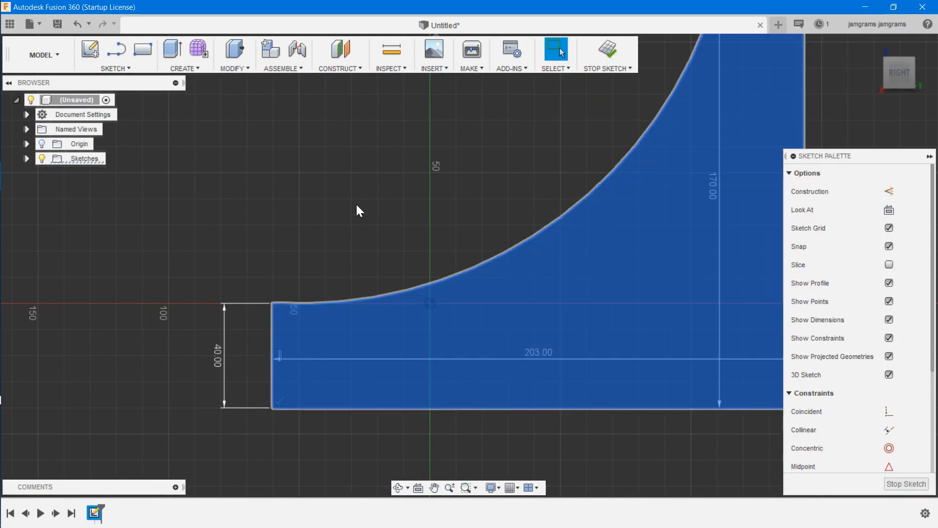
pyautogui.click(172, 49)
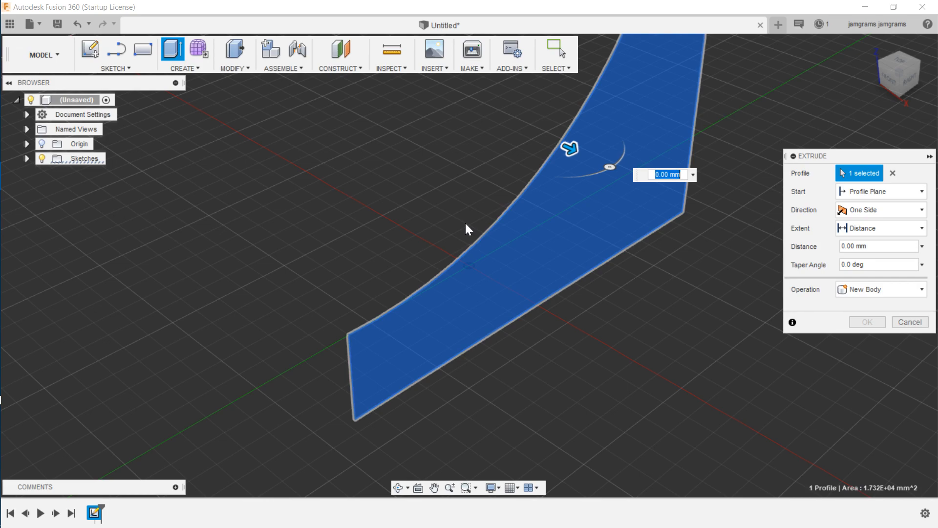
pyautogui.write('165')
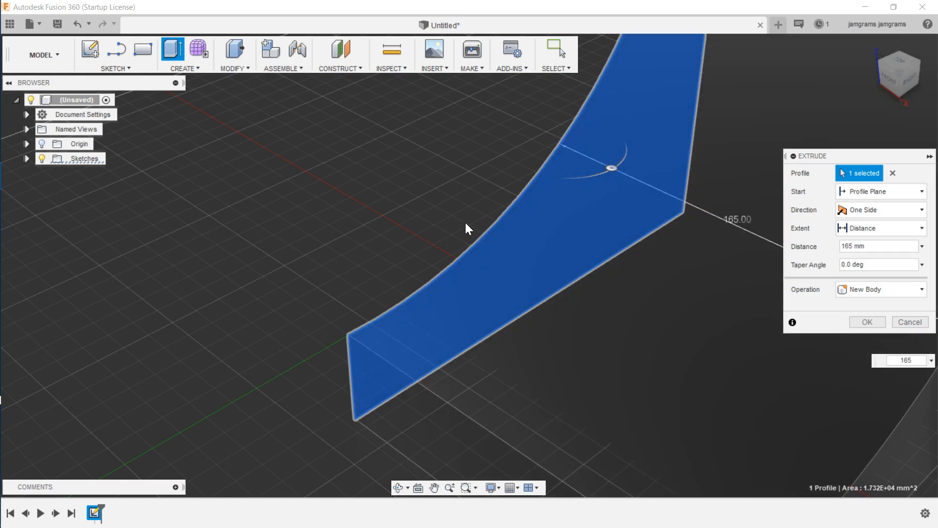
pyautogui.press('Return')
pyautogui.scroll(1, 540, 198)
pyautogui.scroll(-6, 539, 199)
pyautogui.moveTo(740, 302); pyautogui.dragTo(604, 259, button='right')
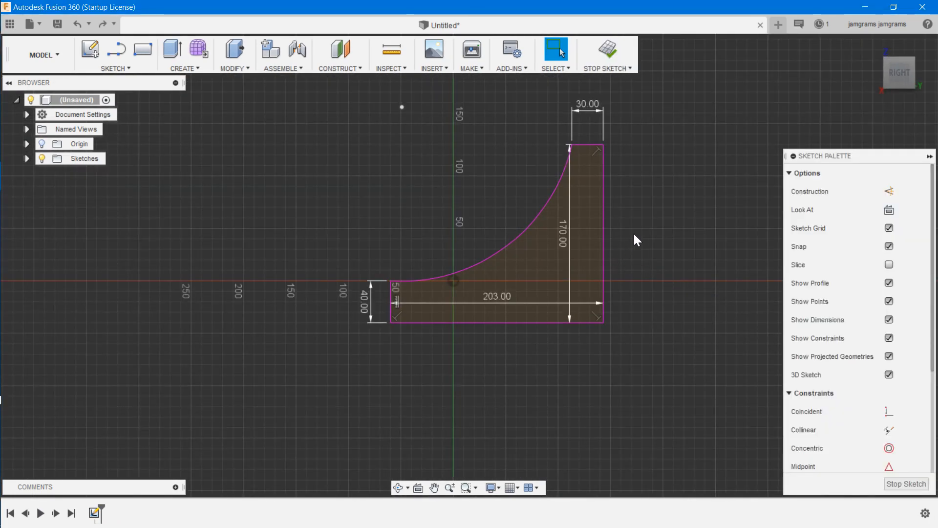
# Undo the closing arc, and redo both the arc and the 165 mm extrusion.
pyautogui.hotkey('ctrl', 'z')
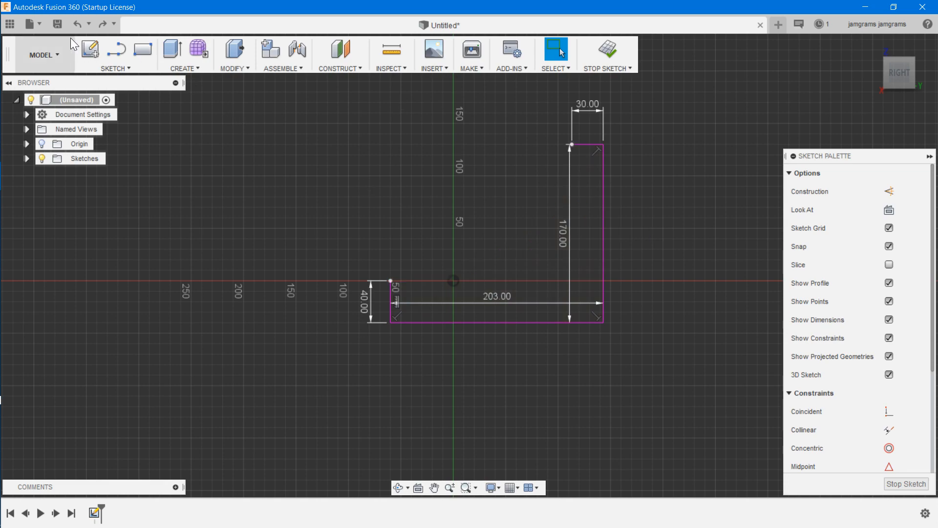
pyautogui.click(101, 24)
pyautogui.click(101, 25)
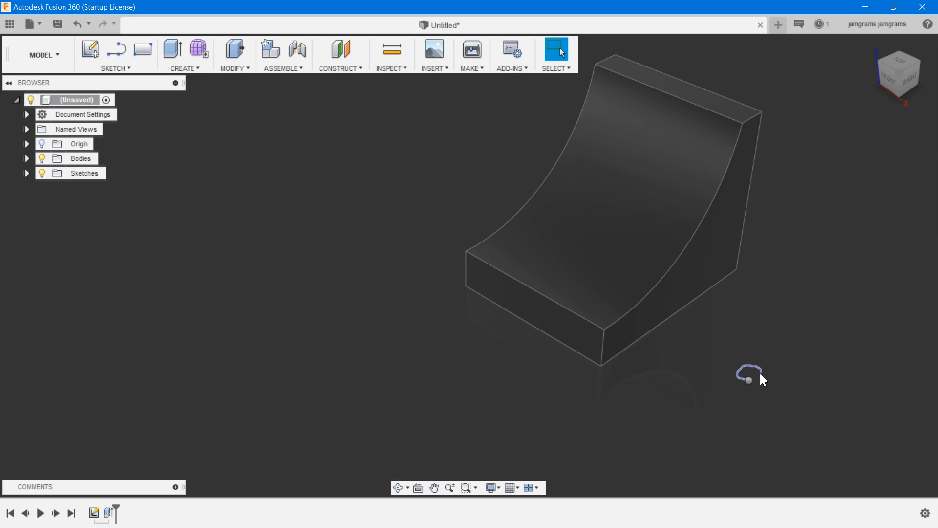
pyautogui.rightClick(753, 380)
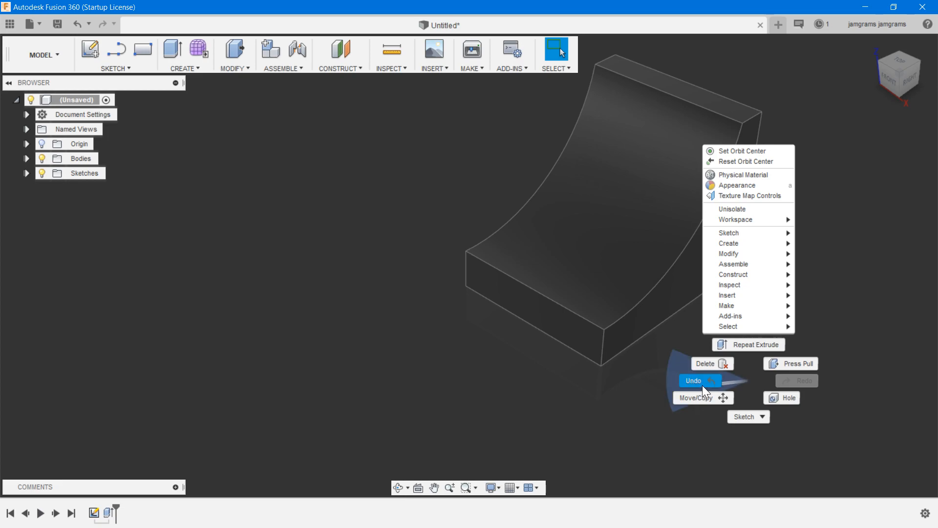
pyautogui.click(756, 384)
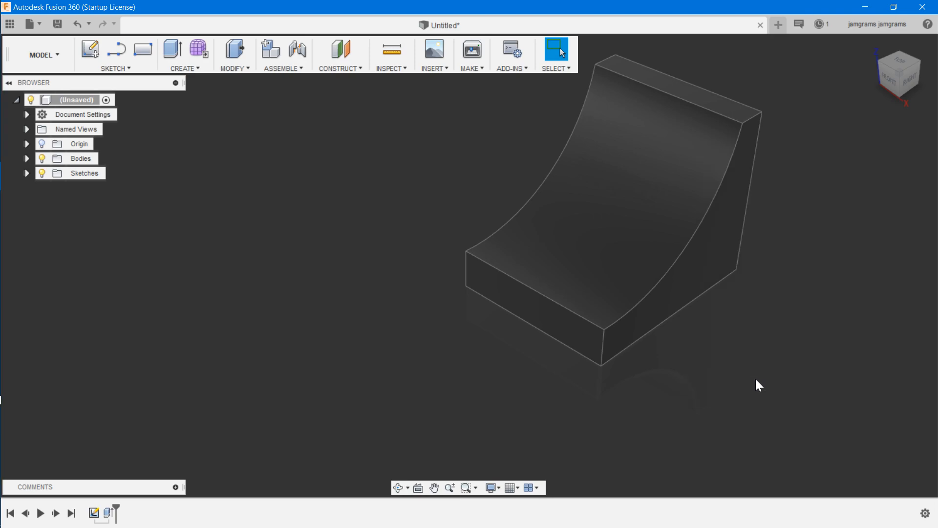
pyautogui.click(711, 247)
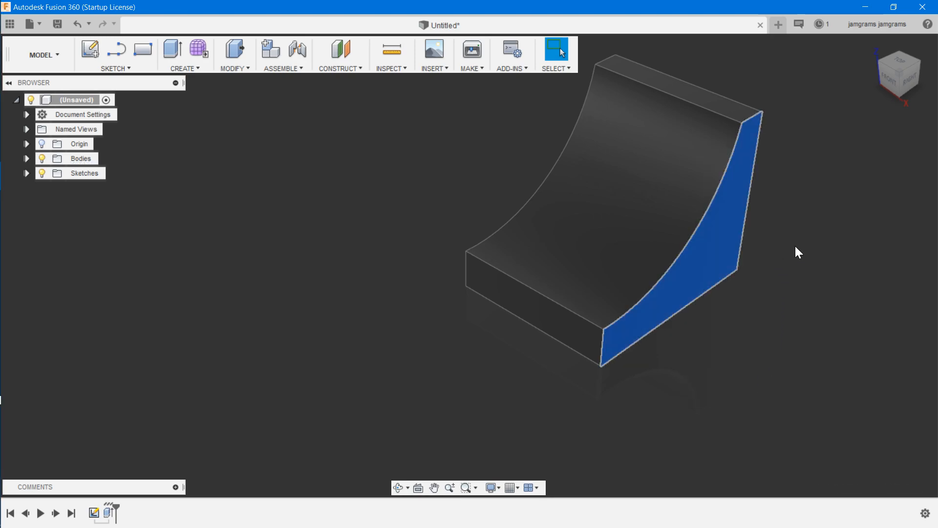
pyautogui.click(796, 245)
# Start a new sketch on the body's narrow top face, viewed straight from above.
pyautogui.click(720, 102)
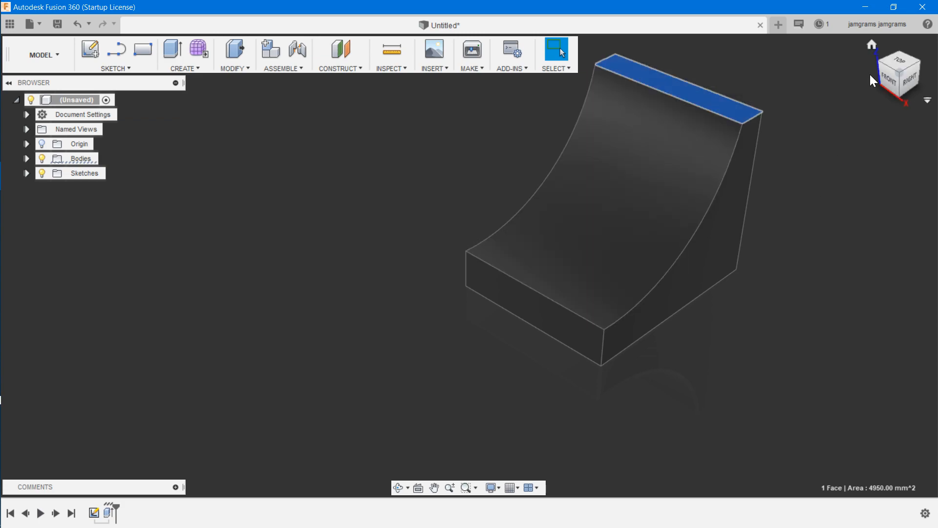
pyautogui.click(892, 67)
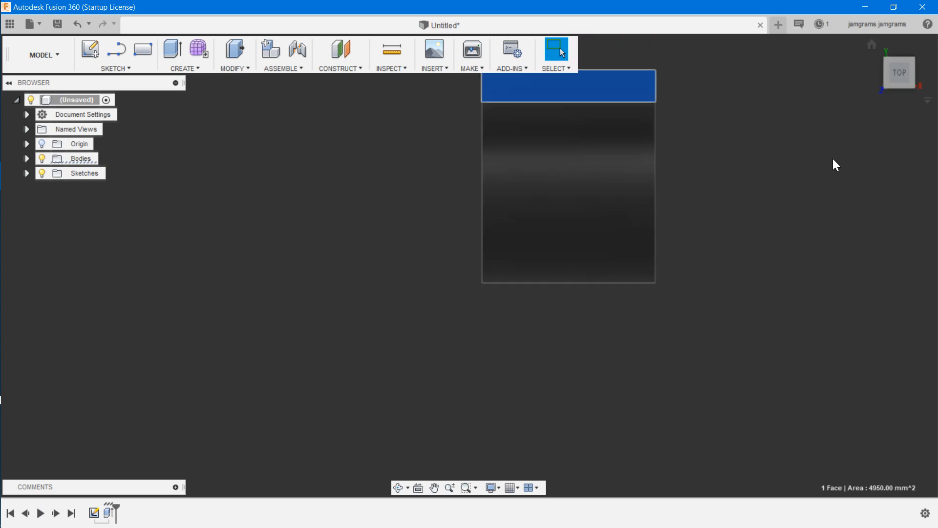
pyautogui.press('l')
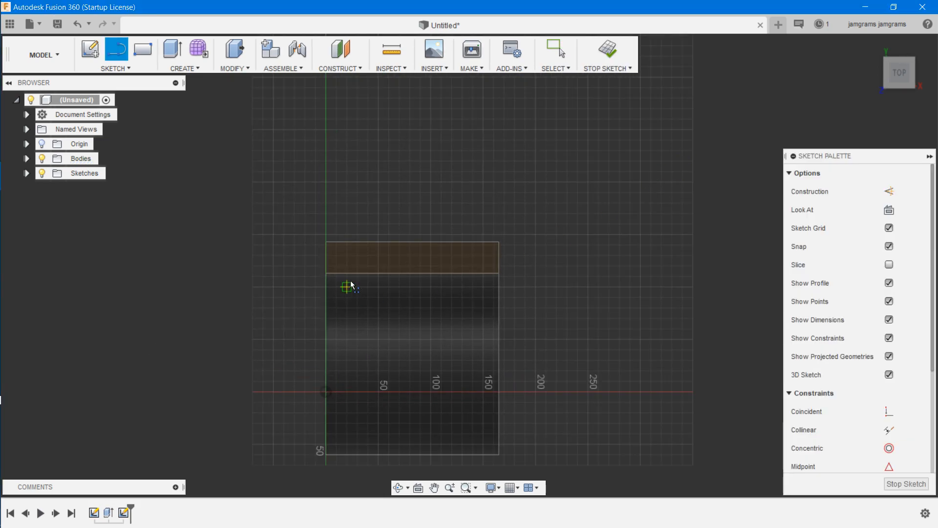
pyautogui.rightClick(536, 254)
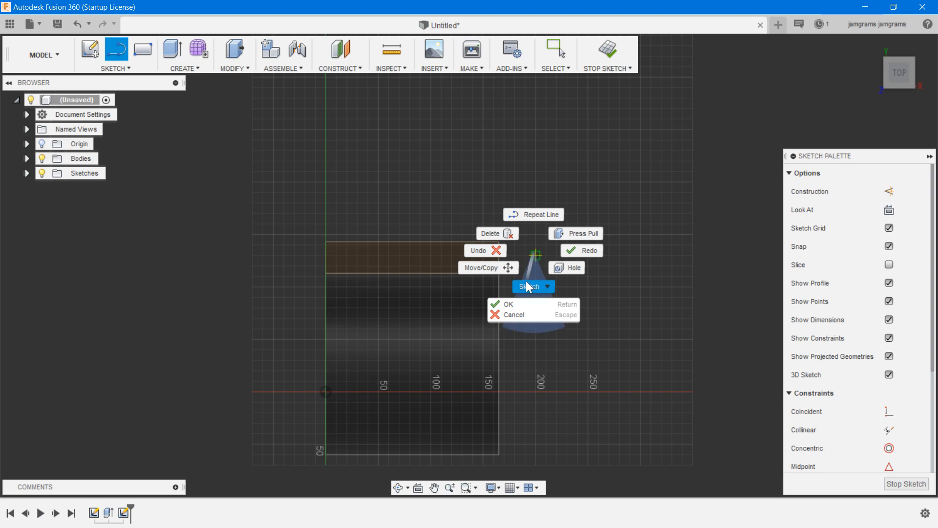
pyautogui.click(535, 247)
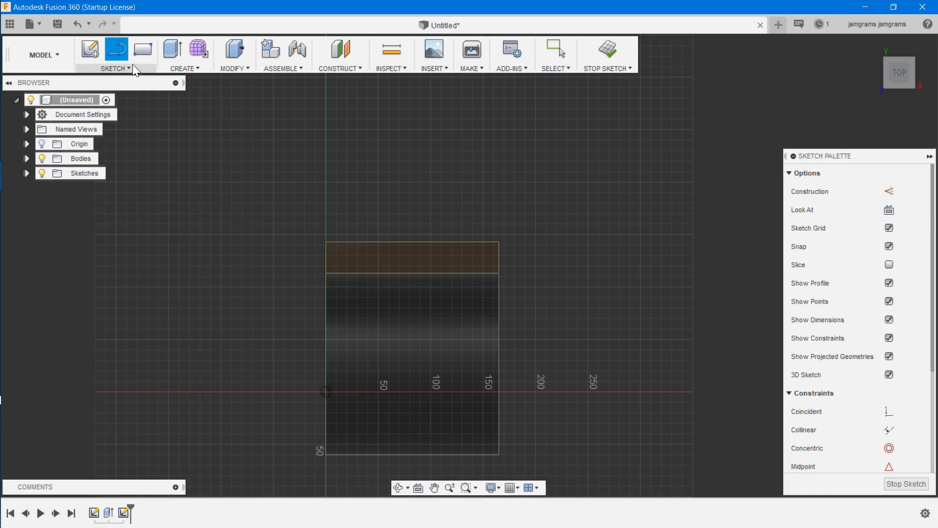
pyautogui.scroll(-1, 433, 293)
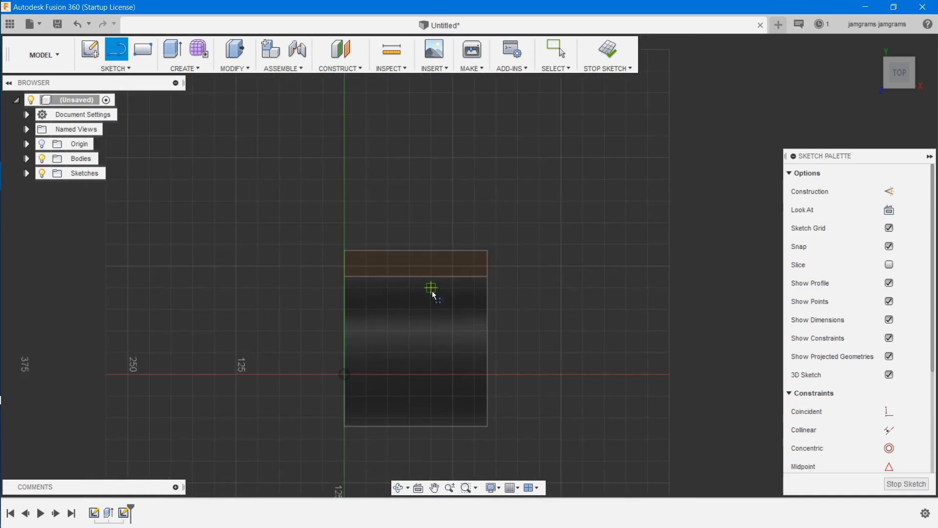
pyautogui.scroll(3, 432, 293)
pyautogui.scroll(-1, 429, 295)
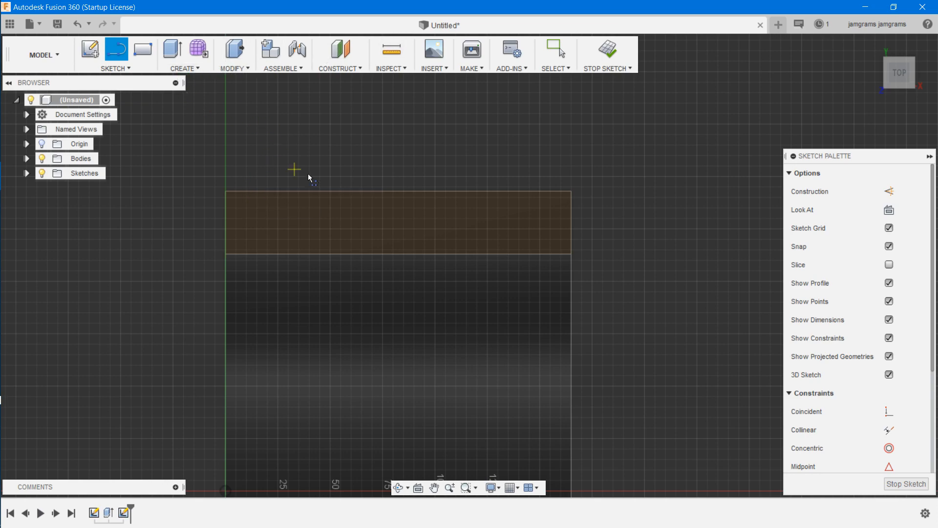
pyautogui.rightClick(318, 167)
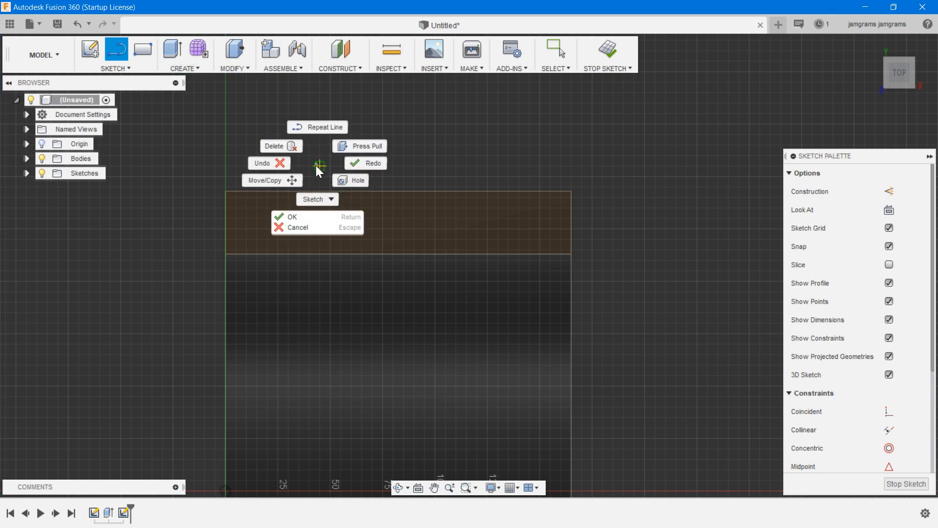
pyautogui.click(317, 167)
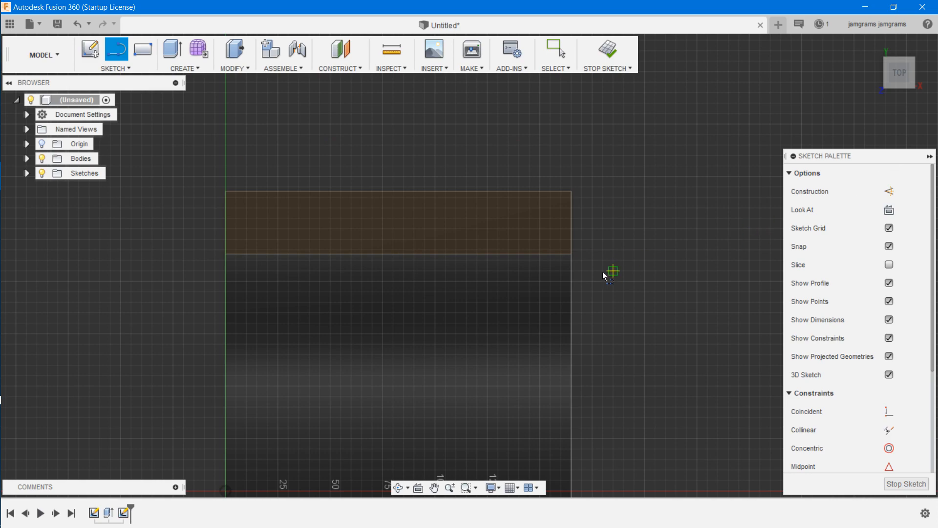
pyautogui.press('Escape')
# Try to offset the upper long edge of the narrow top face by 5 mm, and undo the offset.
pyautogui.click(413, 191)
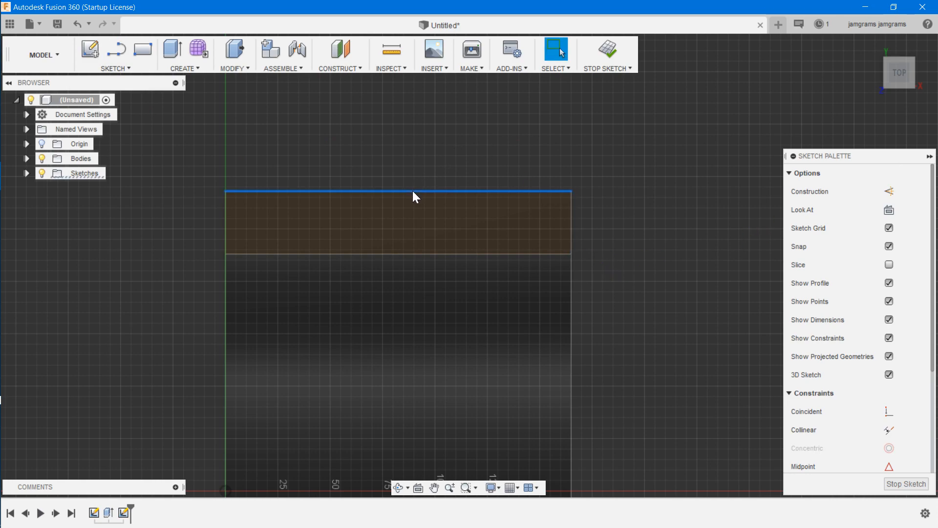
pyautogui.rightClick(413, 191)
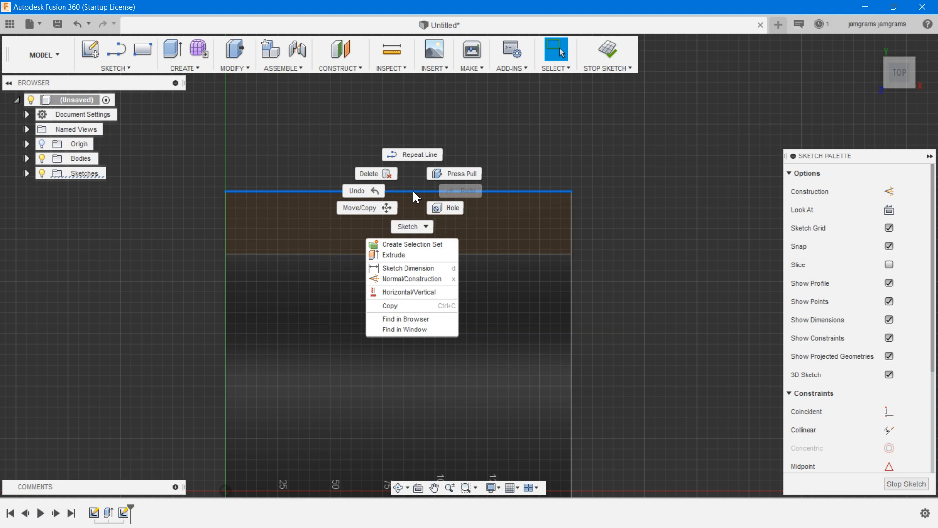
pyautogui.press('Escape')
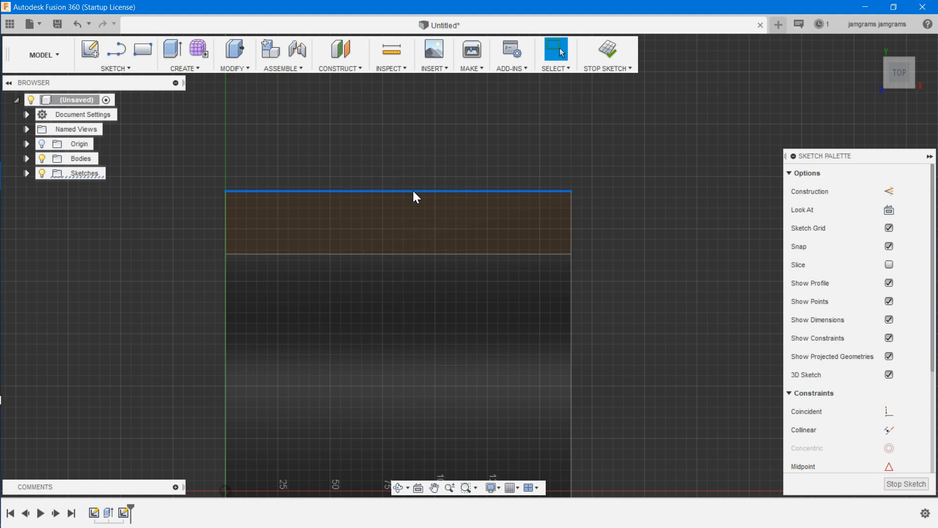
pyautogui.press('o')
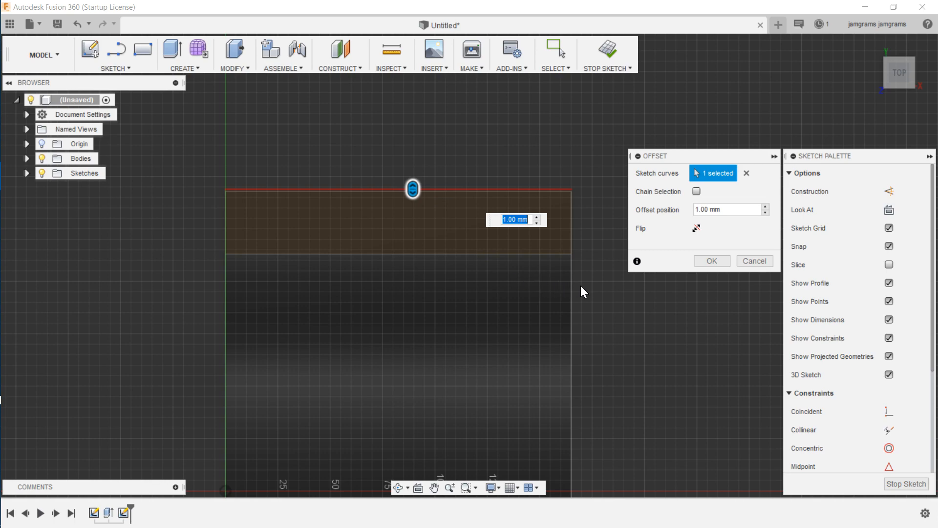
pyautogui.click(696, 209)
pyautogui.press('Delete')
pyautogui.press('Delete')
pyautogui.write('5')
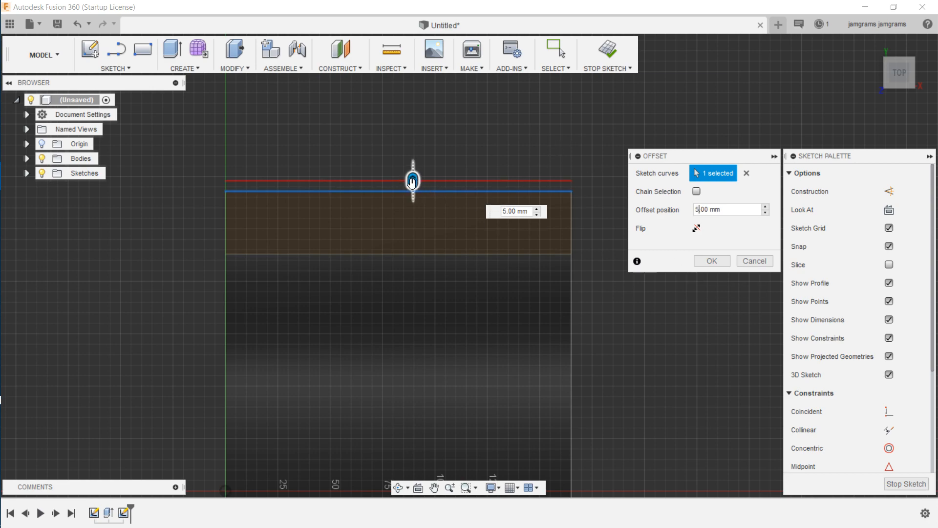
pyautogui.moveTo(413, 182); pyautogui.dragTo(413, 200)
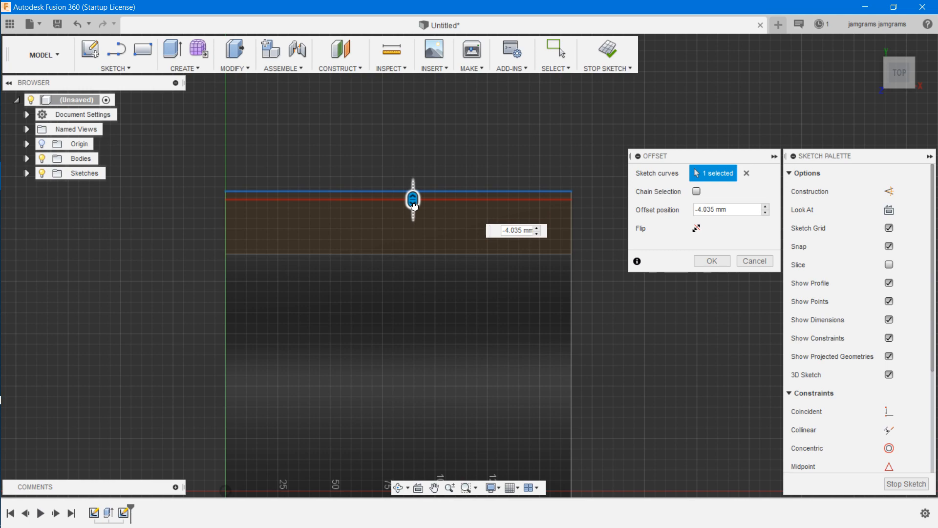
pyautogui.tripleClick(709, 210)
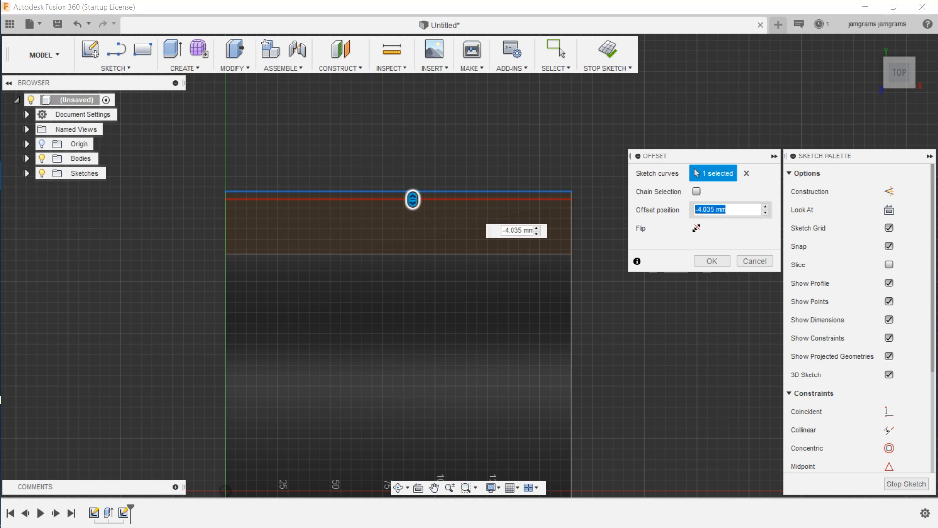
pyautogui.write('3')
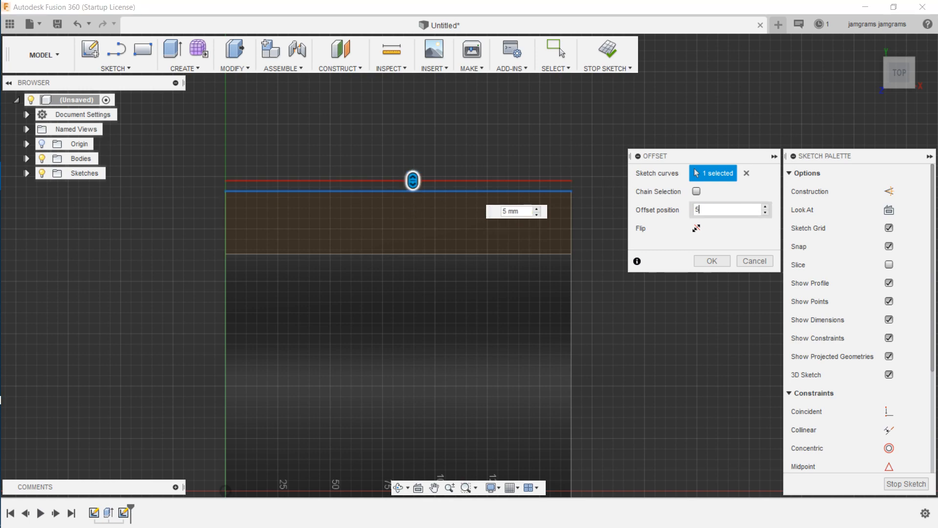
pyautogui.press('Return')
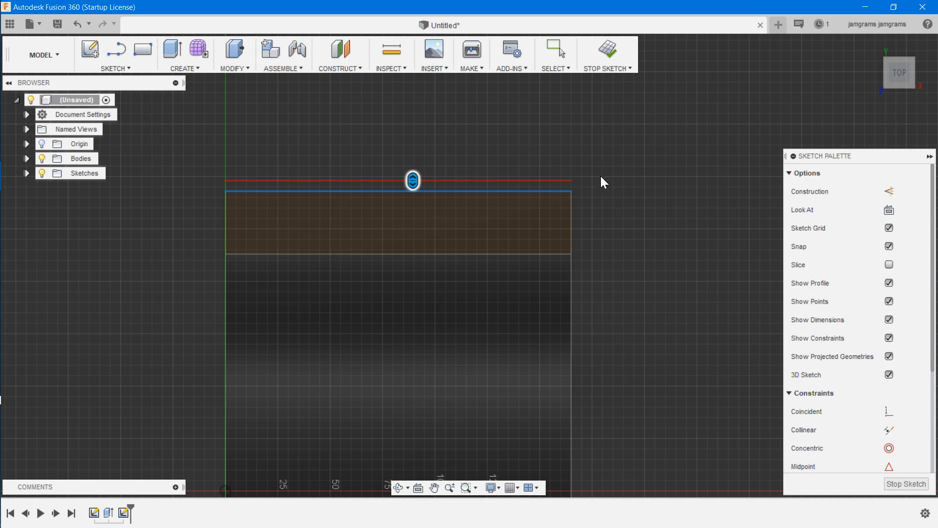
pyautogui.rightClick(601, 178)
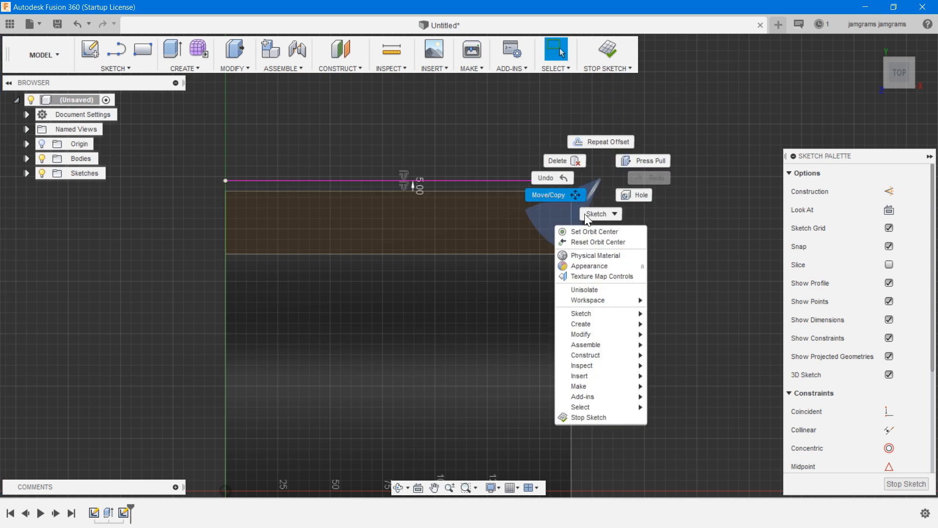
pyautogui.click(560, 178)
# Retry the upper long edge's offset, pulling it inward before entering 5 mm, and undo the result.
pyautogui.click(468, 192)
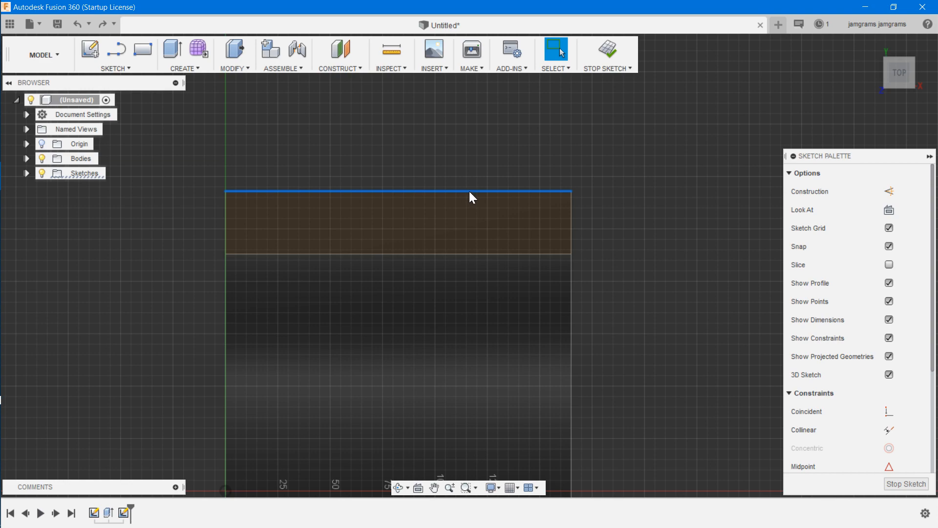
pyautogui.press('o')
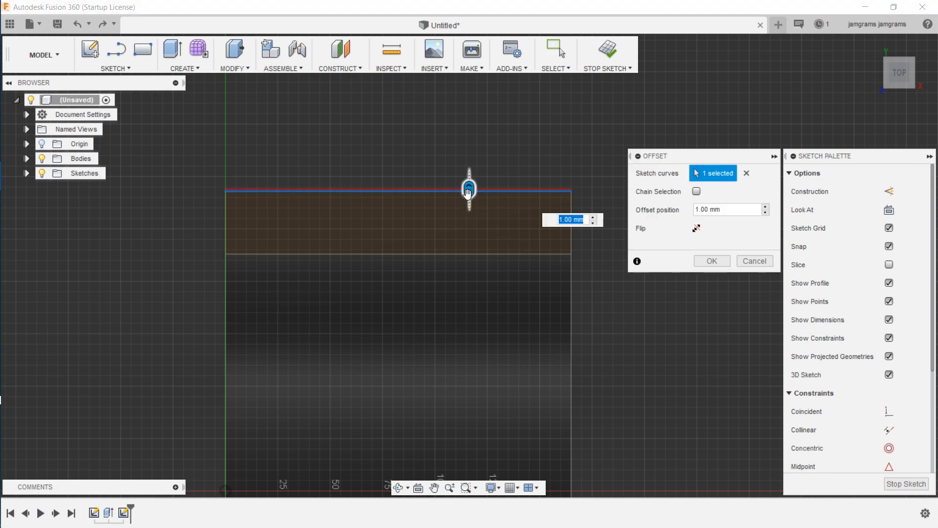
pyautogui.moveTo(469, 197); pyautogui.dragTo(470, 211)
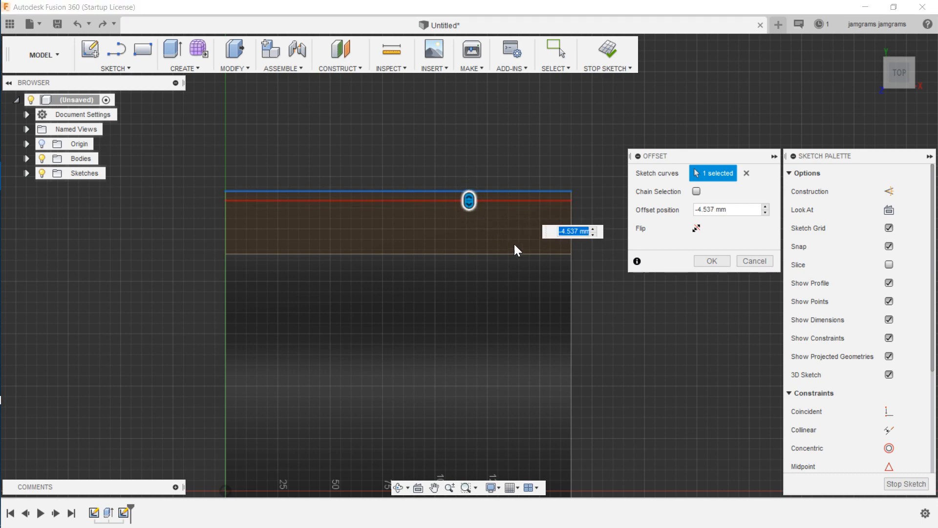
pyautogui.write('5')
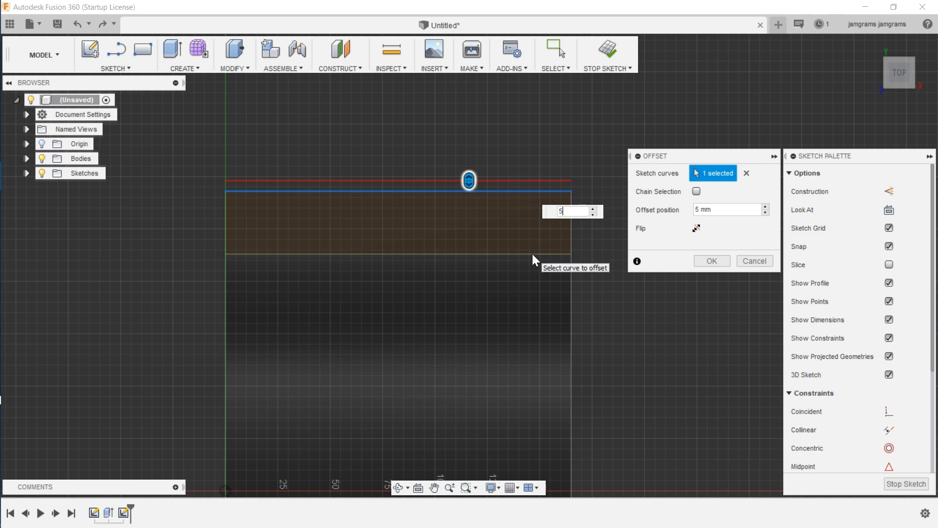
pyautogui.press('Return')
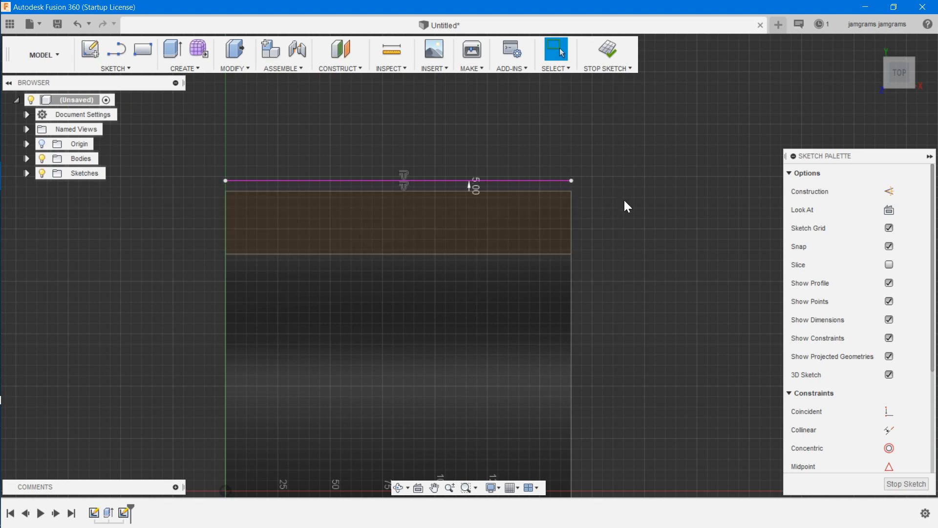
pyautogui.click(563, 181)
pyautogui.doubleClick(550, 191)
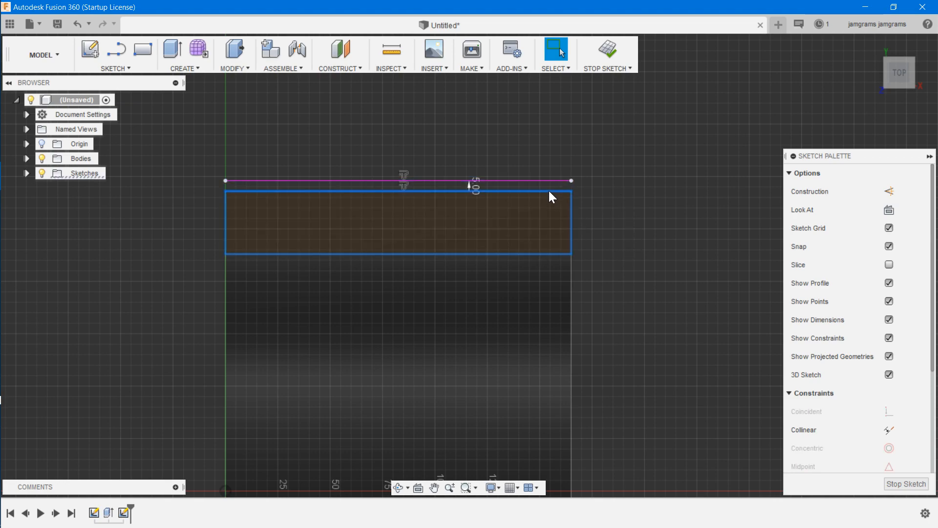
pyautogui.hotkey('ctrl', 'z')
# Offset the upper long edge of the narrow face inward with an offset position of -5 mm.
pyautogui.click(549, 189)
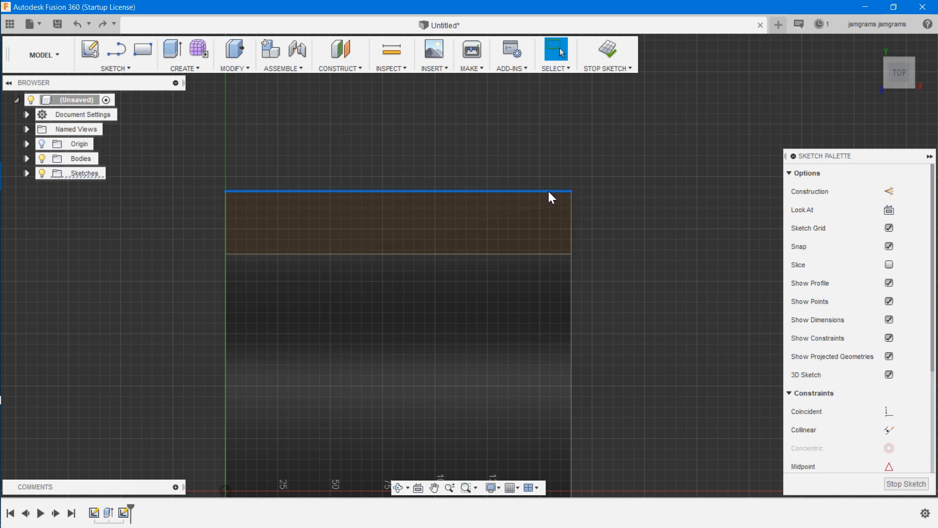
pyautogui.press('o')
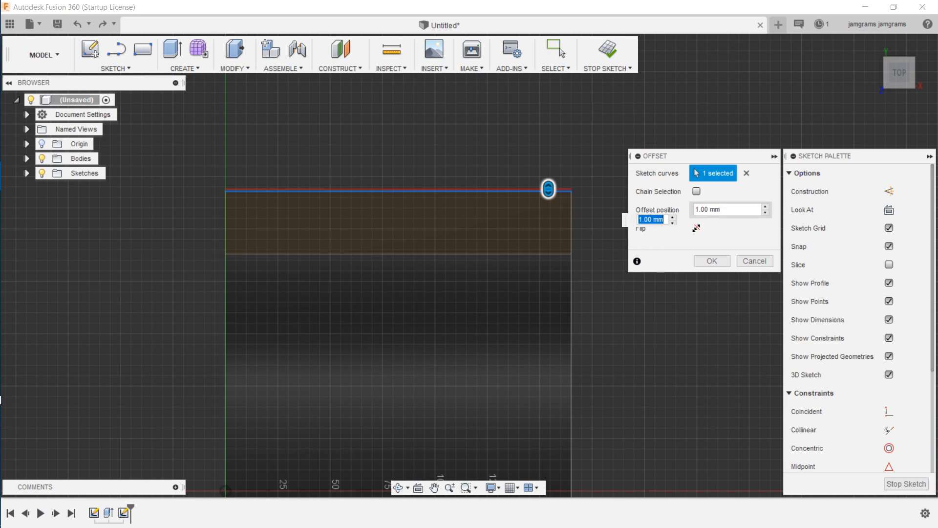
pyautogui.write('-5')
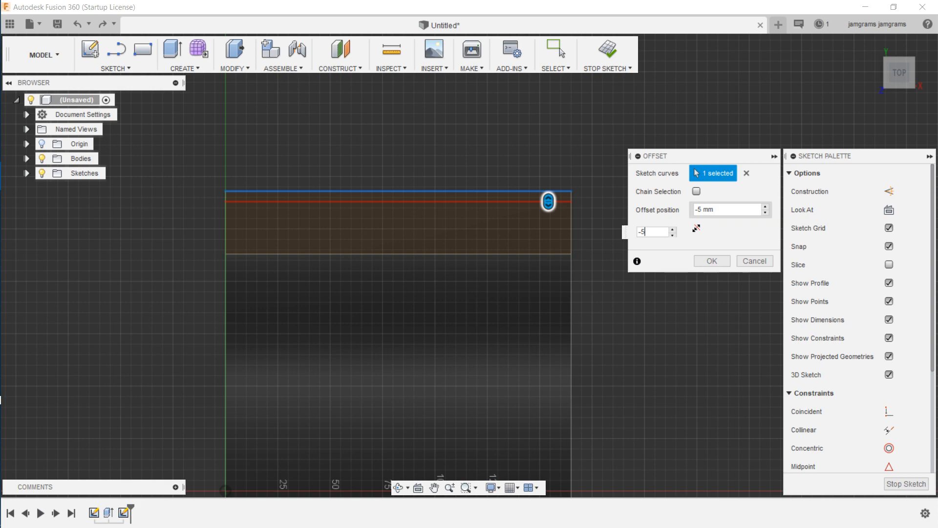
pyautogui.press('Return')
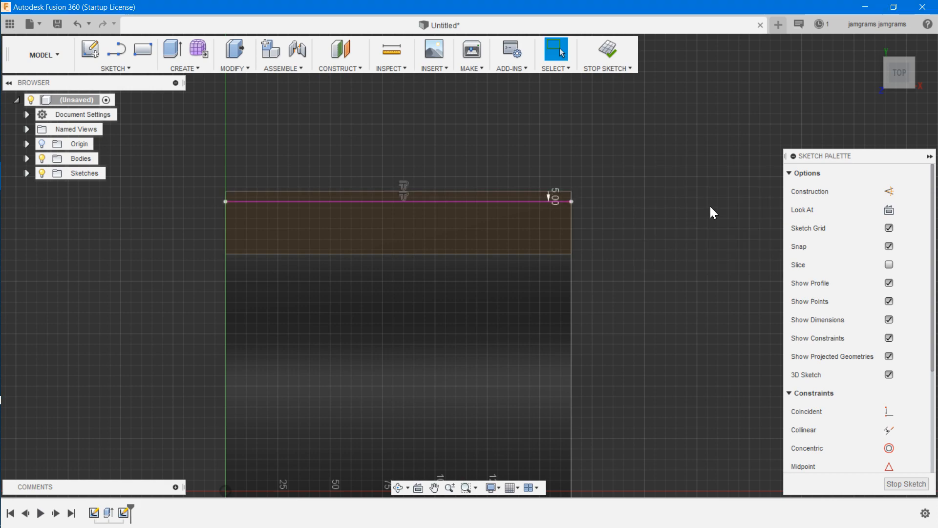
# Try to offset the lower long edge of the narrow face by 5 mm, and undo the offset.
pyautogui.click(535, 251)
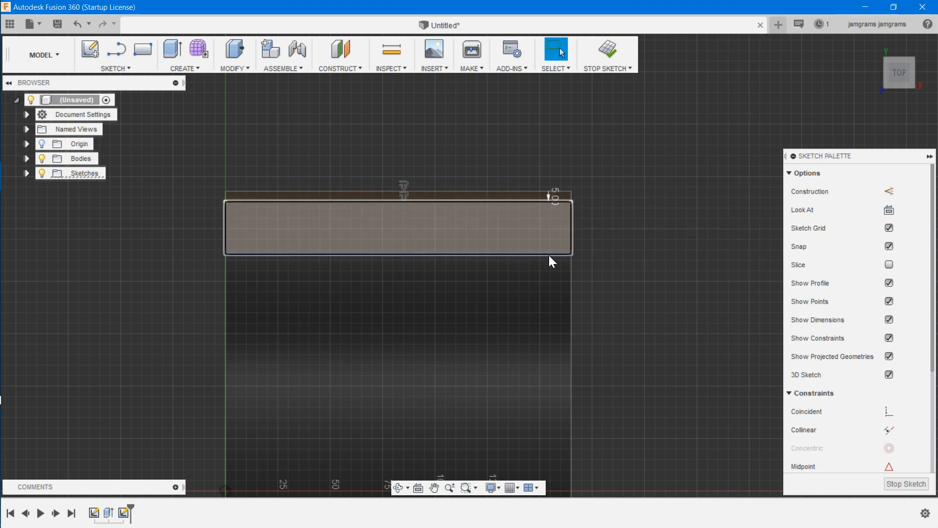
pyautogui.click(502, 253)
pyautogui.press('o')
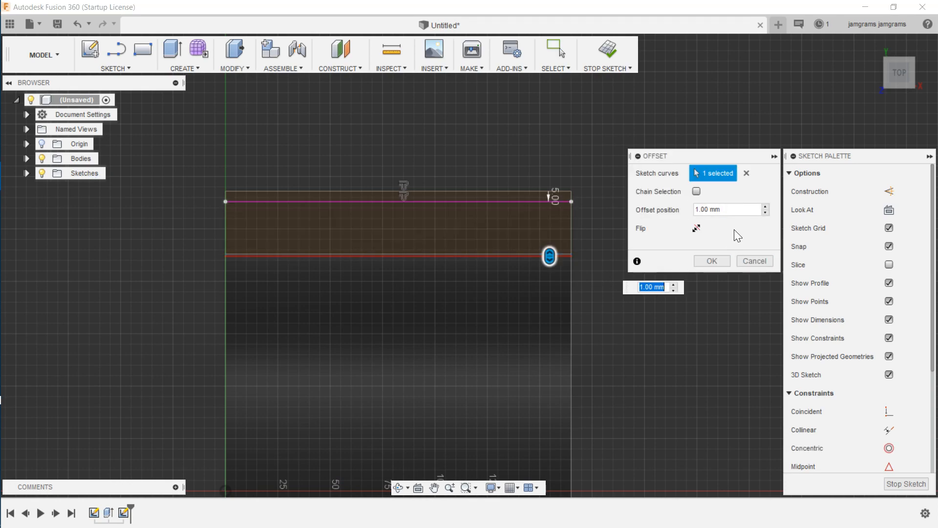
pyautogui.moveTo(721, 210); pyautogui.dragTo(695, 209)
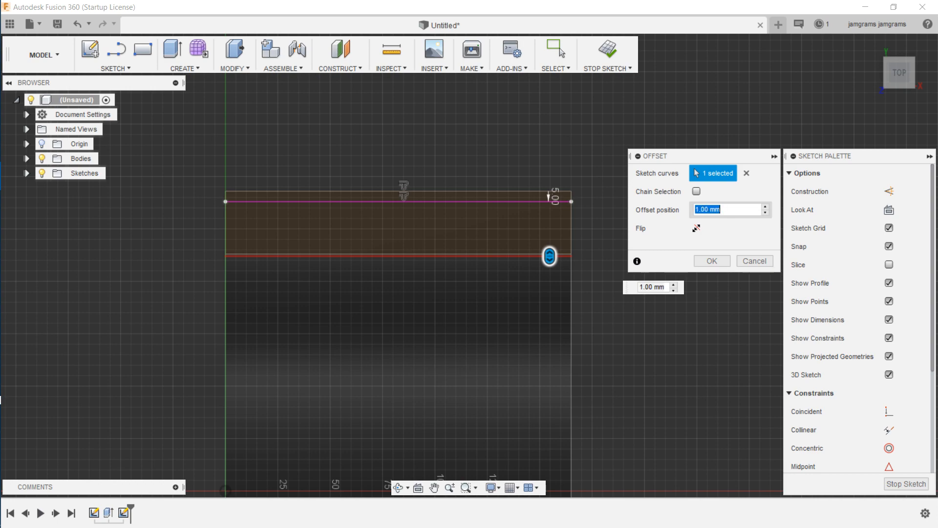
pyautogui.write('5')
pyautogui.press('Return')
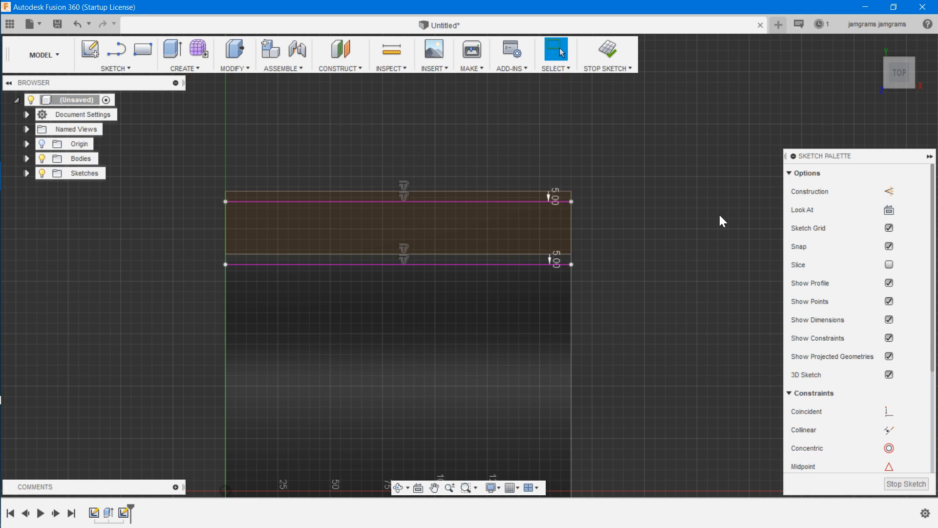
pyautogui.click(466, 254)
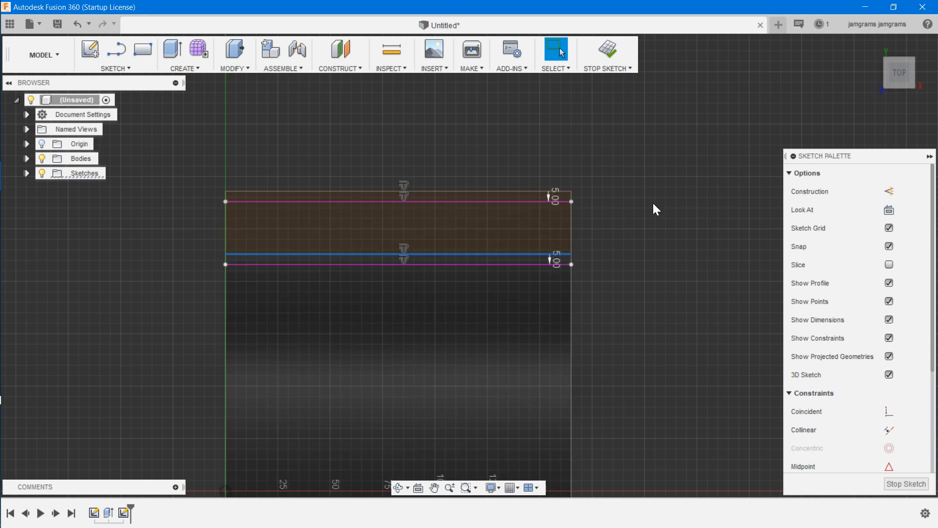
pyautogui.hotkey('ctrl', 'z')
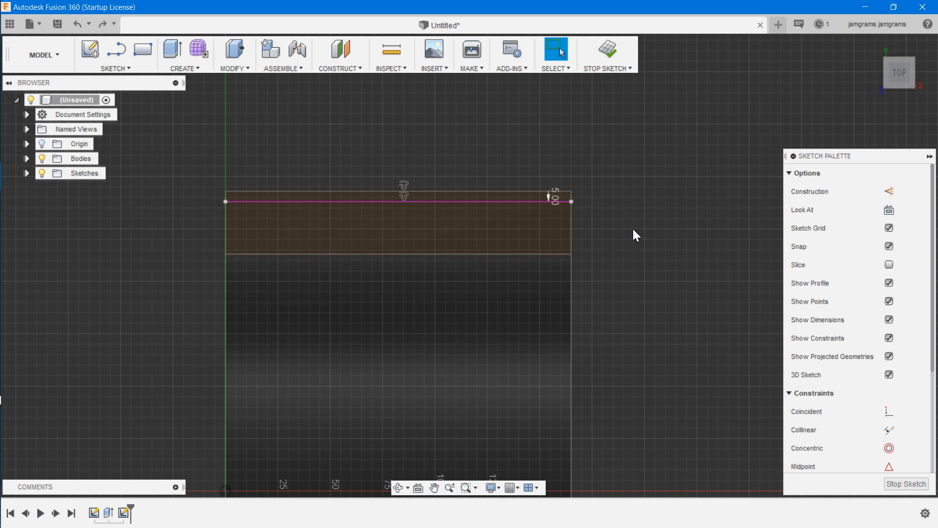
# Offset the lower long edge of the narrow face inward with an offset position of -5 mm.
pyautogui.click(549, 253)
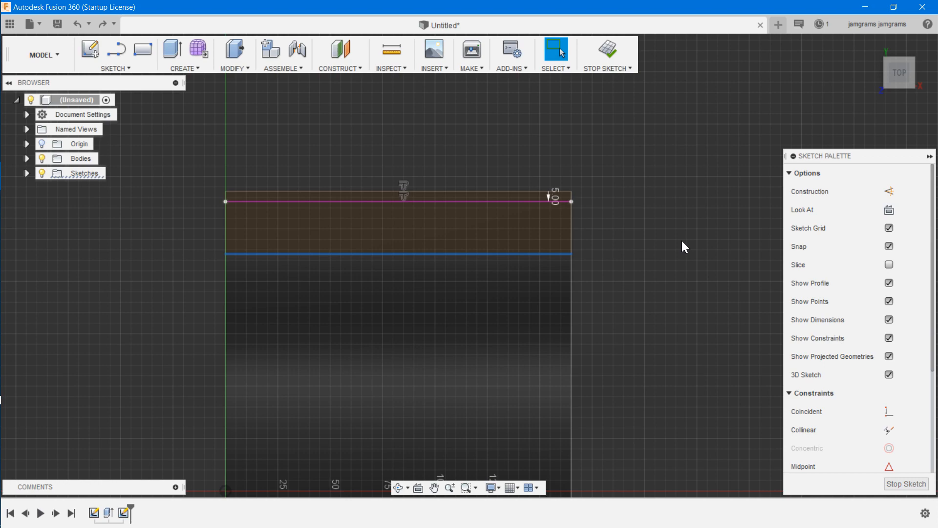
pyautogui.press('o')
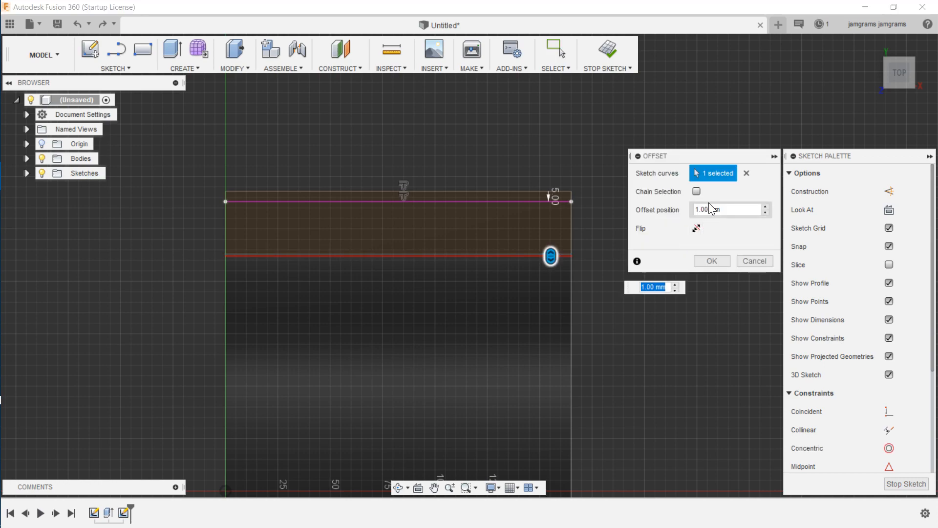
pyautogui.doubleClick(728, 210)
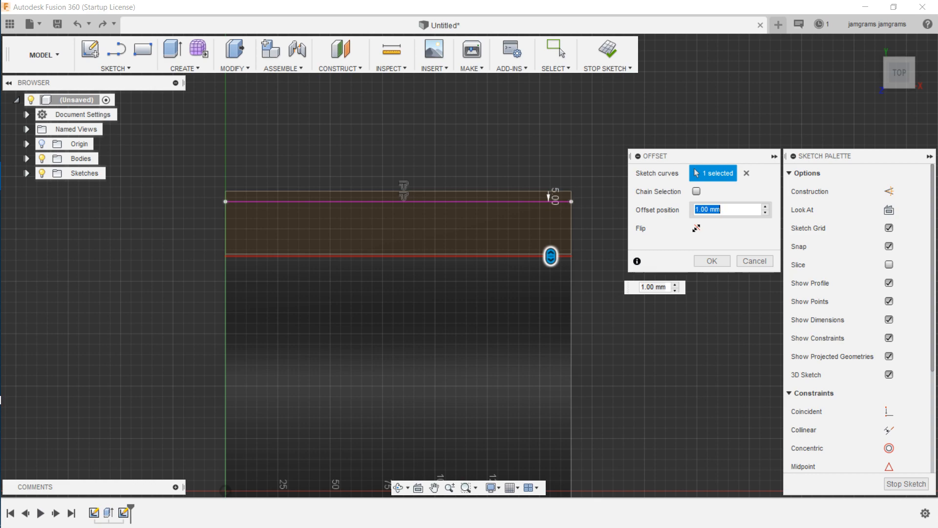
pyautogui.write('-5')
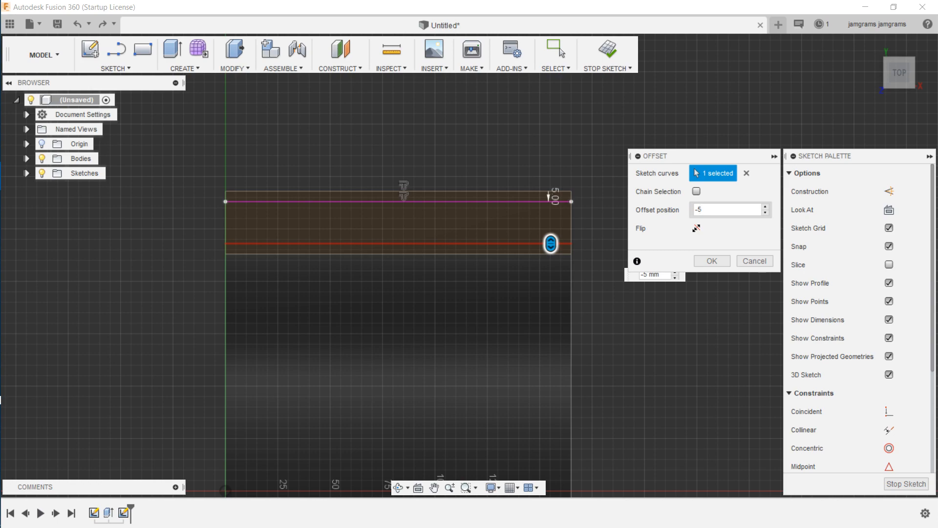
pyautogui.press('Return')
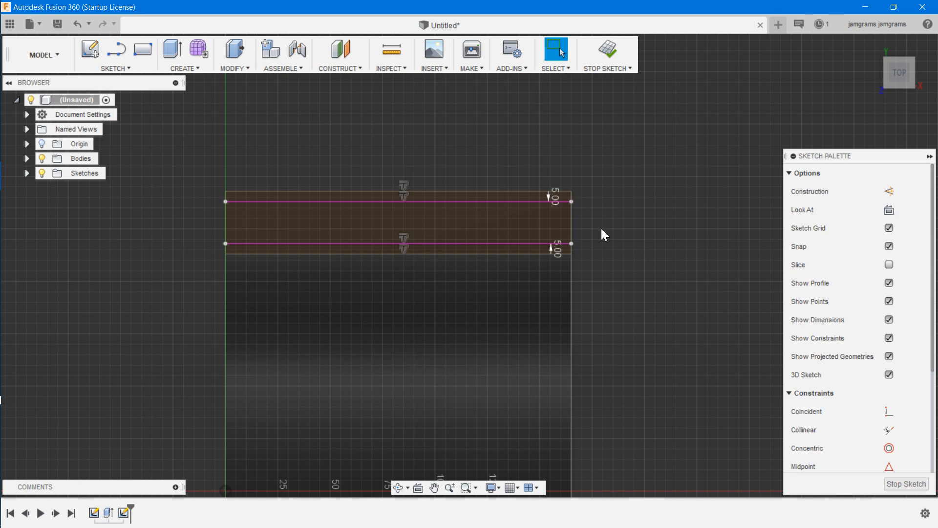
# Offset the right short edge of the narrow face inward with an offset position of -5 mm.
pyautogui.click(573, 220)
pyautogui.press('o')
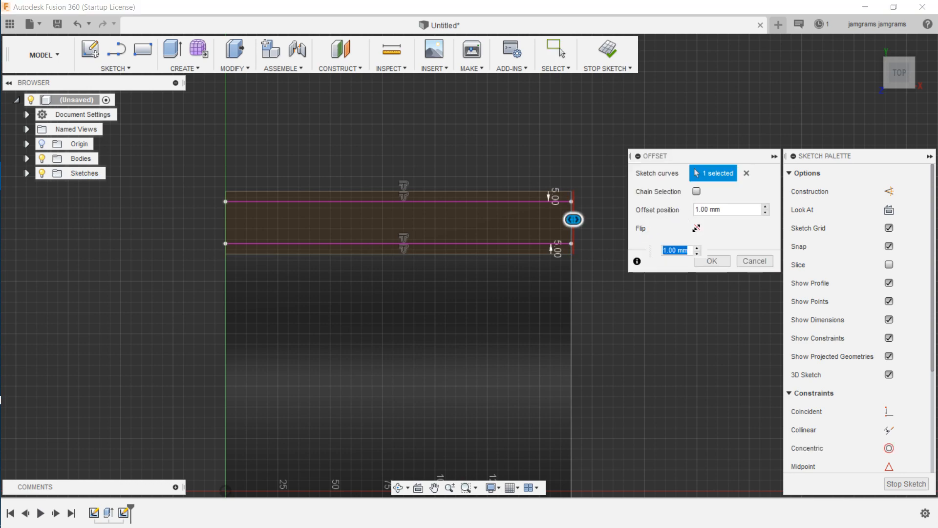
pyautogui.doubleClick(705, 210)
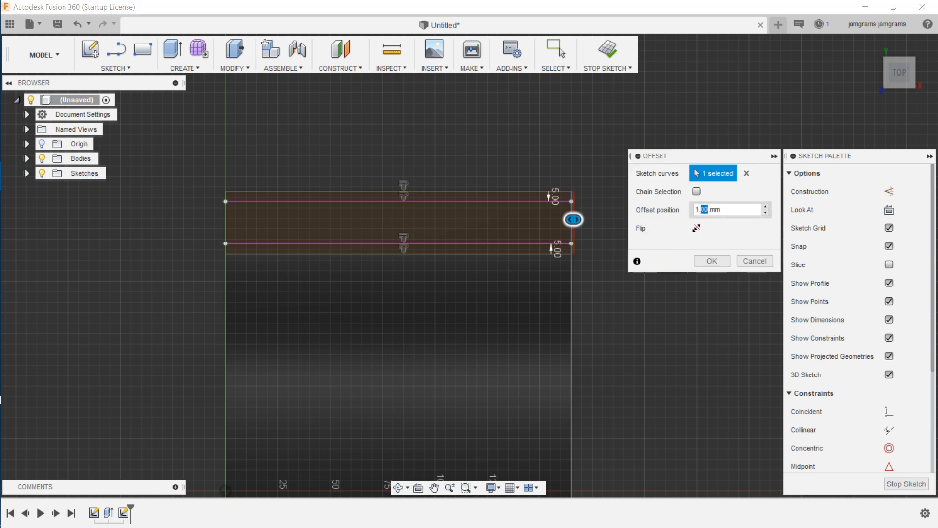
pyautogui.tripleClick(720, 210)
pyautogui.write('5')
pyautogui.press('BackSpace')
pyautogui.write('-5')
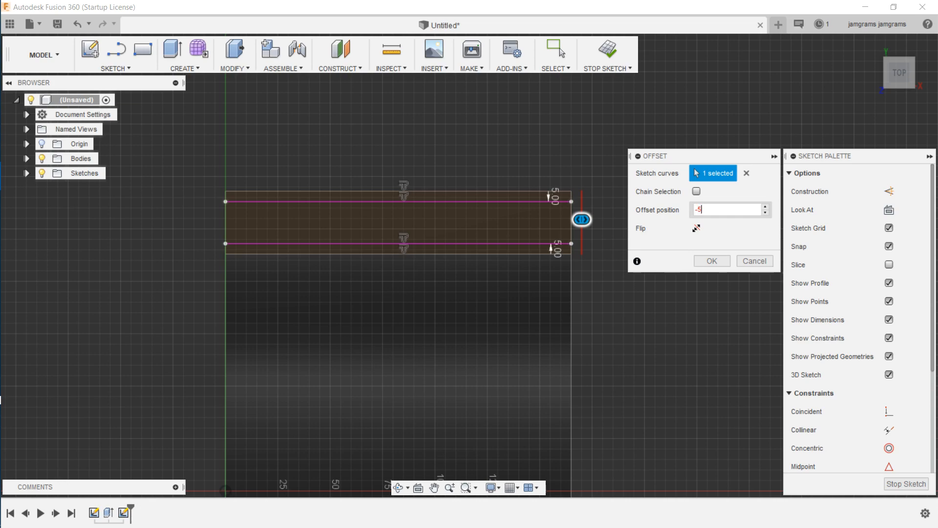
pyautogui.press('Return')
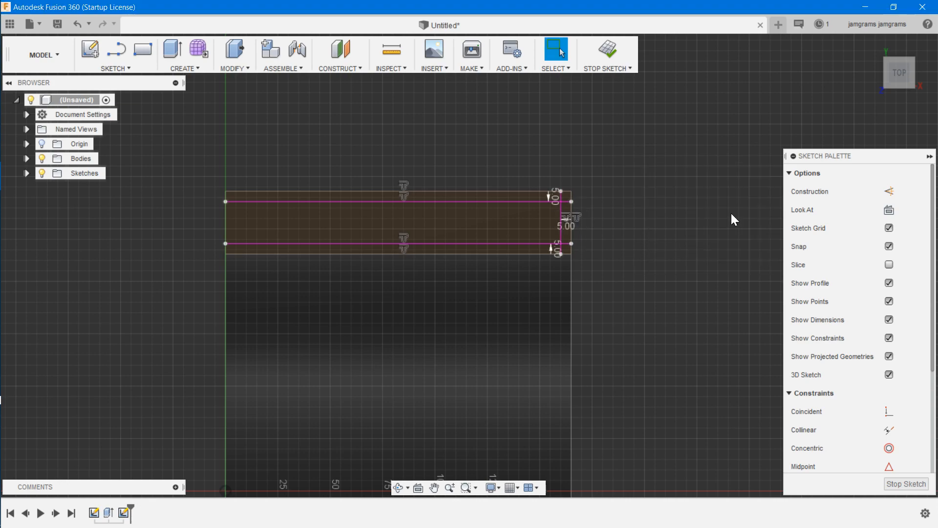
# Offset the left short edge of the narrow face inward with an offset position of -5 mm.
pyautogui.click(225, 208)
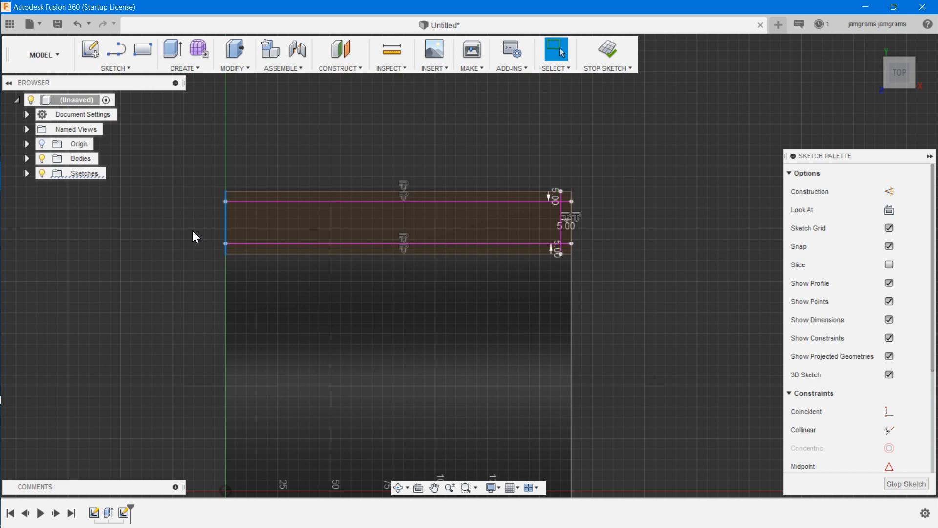
pyautogui.press('o')
pyautogui.click(728, 210)
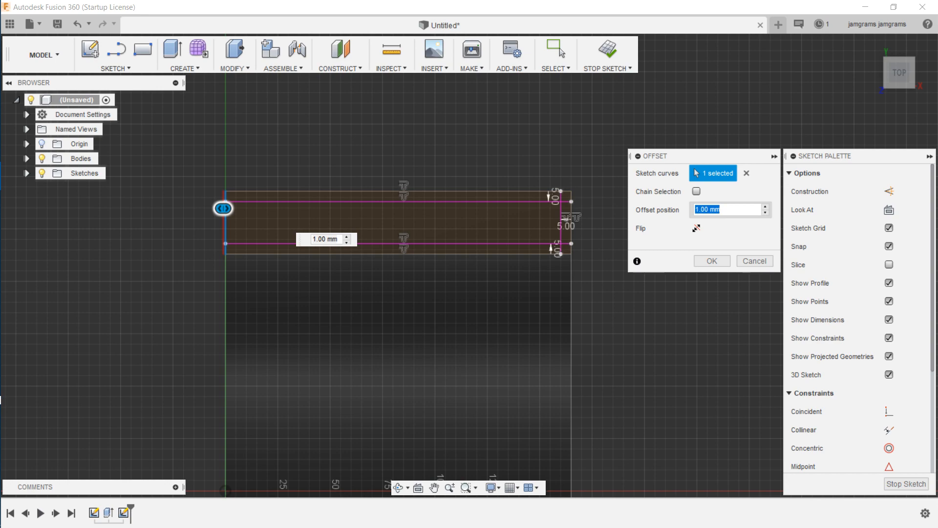
pyautogui.write('-5')
pyautogui.click(711, 262)
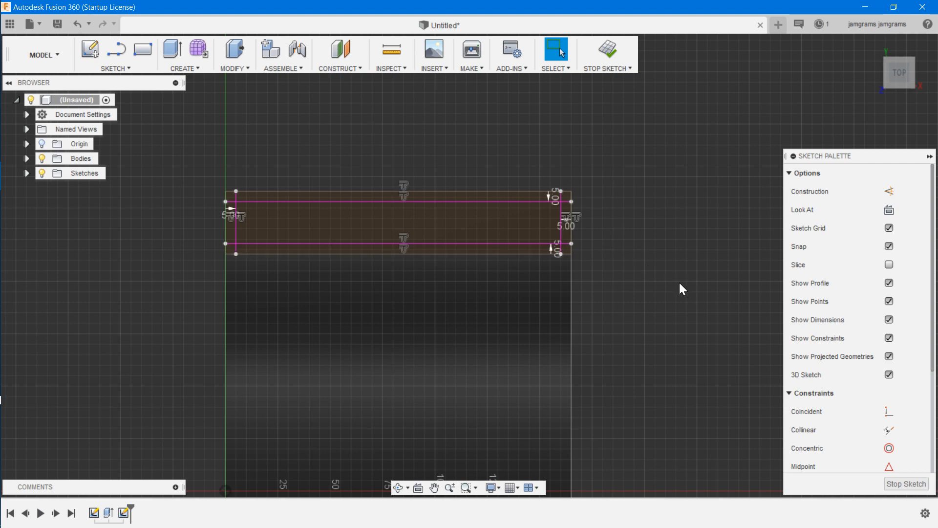
pyautogui.click(190, 67)
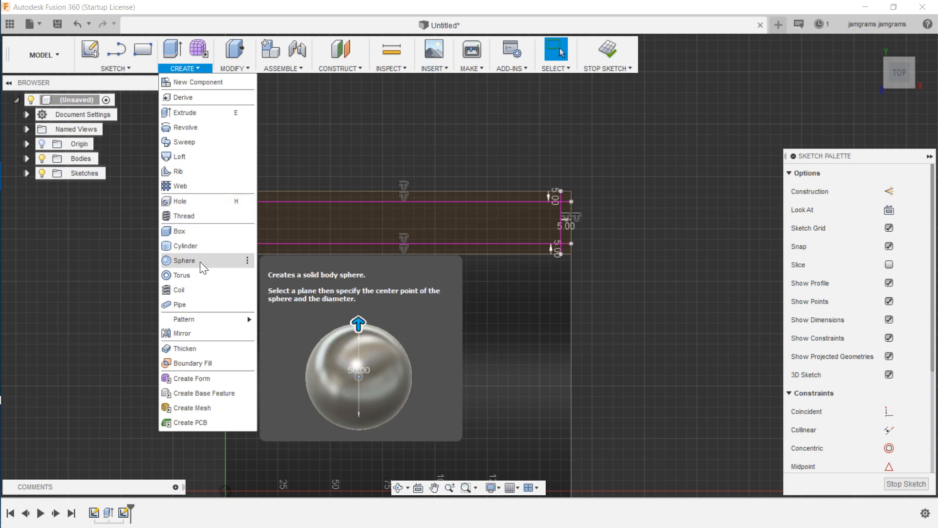
pyautogui.click(232, 69)
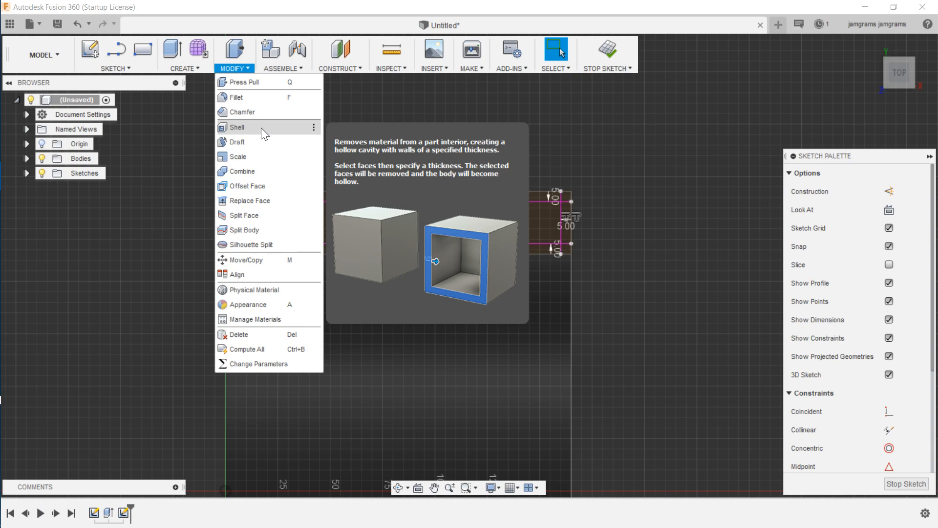
pyautogui.click(756, 307)
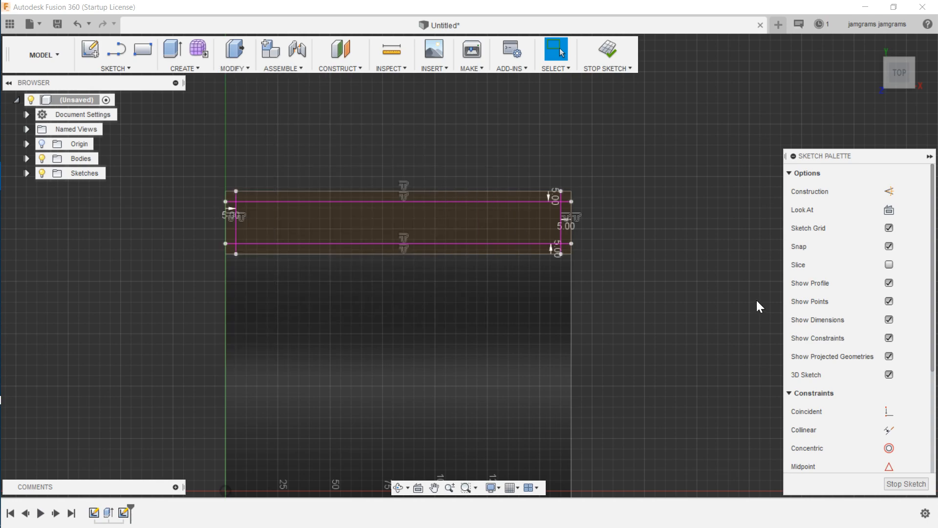
pyautogui.click(554, 230)
# Try to offset the right long edge of the body's large bottom face within the current sketch.
pyautogui.moveTo(895, 74); pyautogui.dragTo(899, 4)
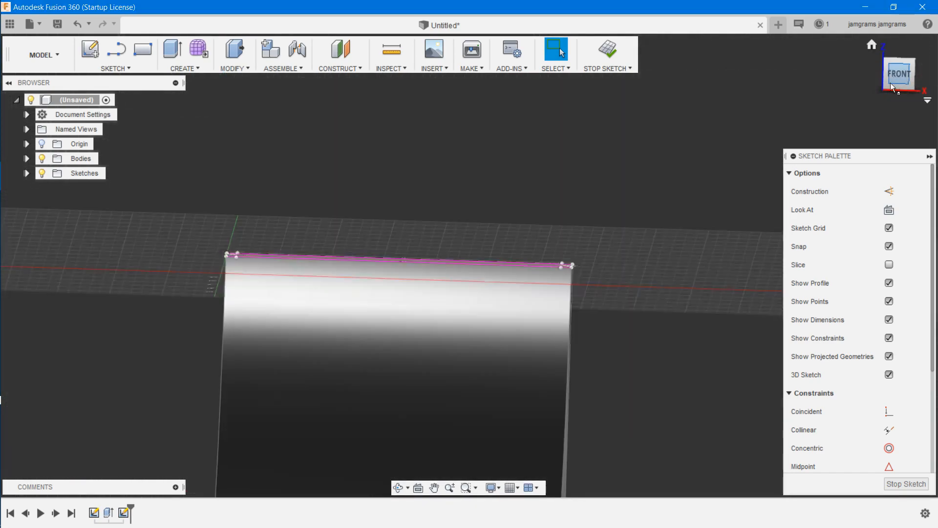
pyautogui.moveTo(896, 81); pyautogui.dragTo(903, 92)
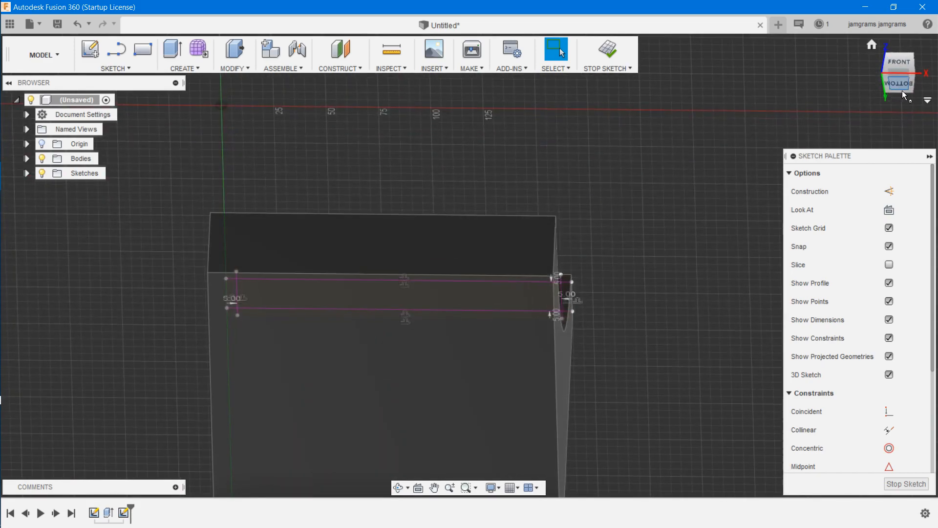
pyautogui.click(903, 84)
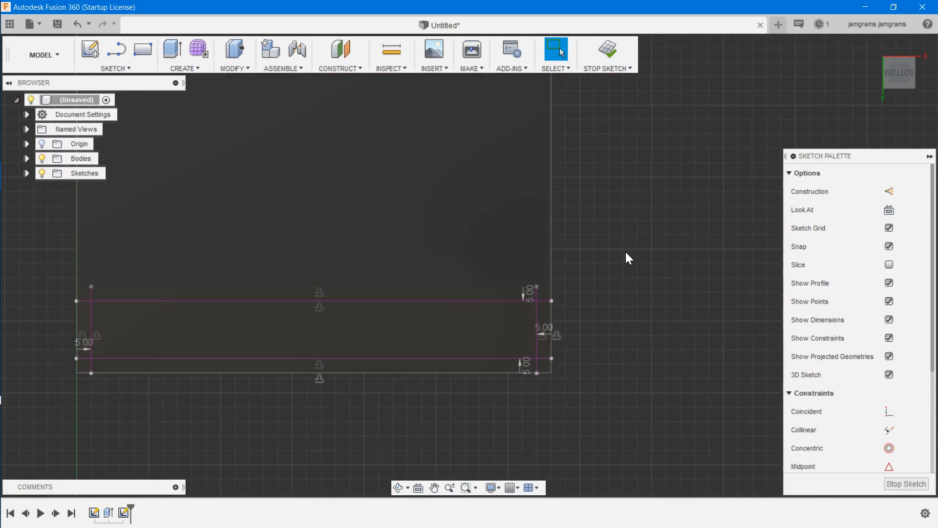
pyautogui.scroll(-2, 625, 250)
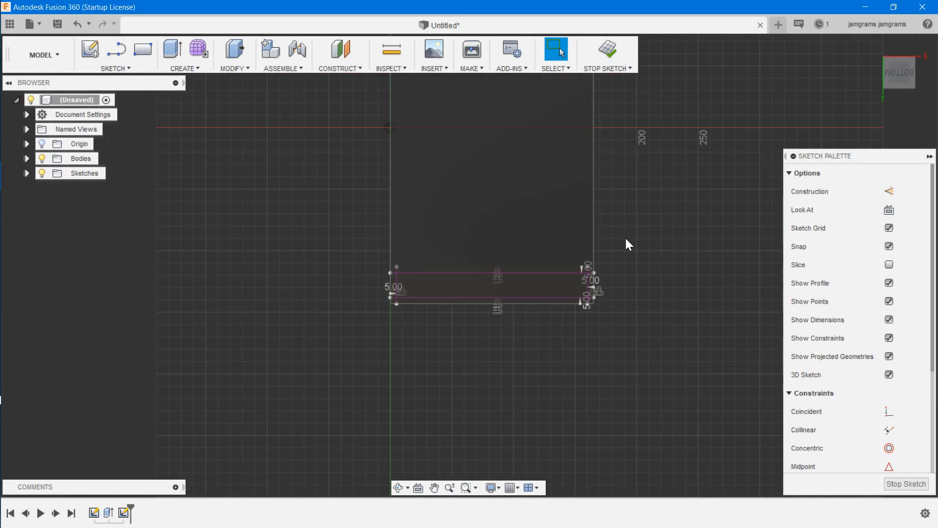
pyautogui.click(597, 202)
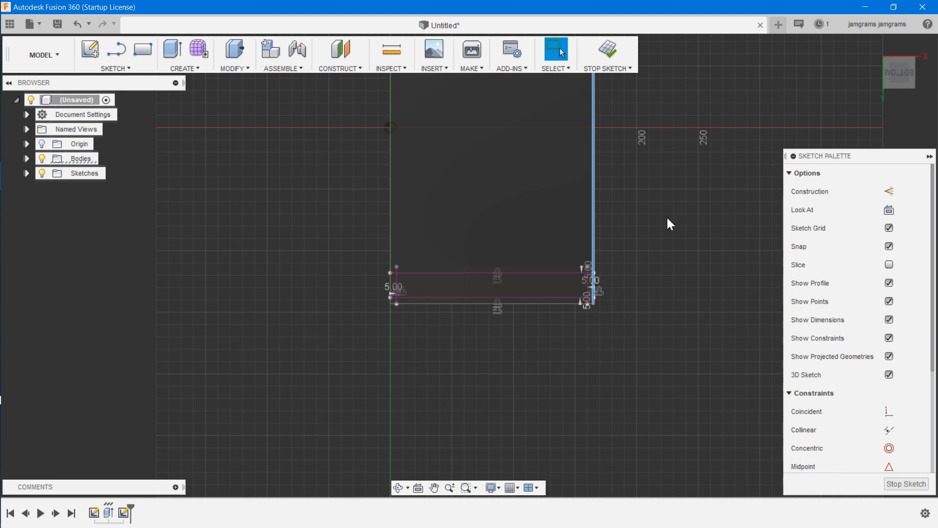
pyautogui.press('o')
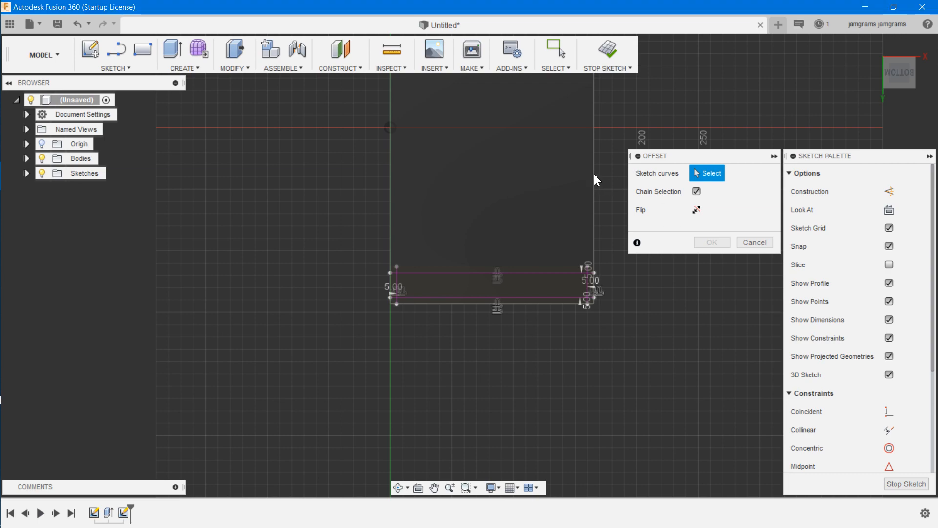
pyautogui.click(755, 243)
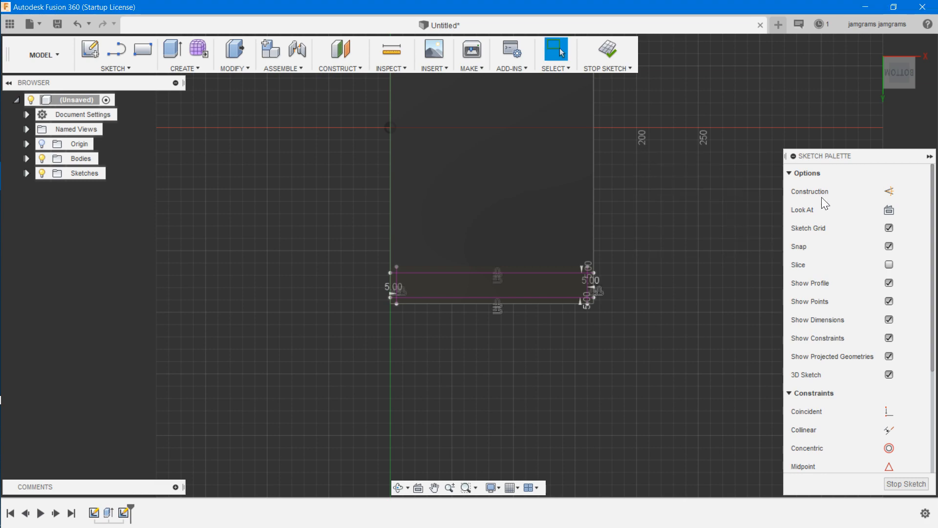
# Collapse the sketch palette and retry the offset on the bottom face's right long edge.
pyautogui.click(928, 155)
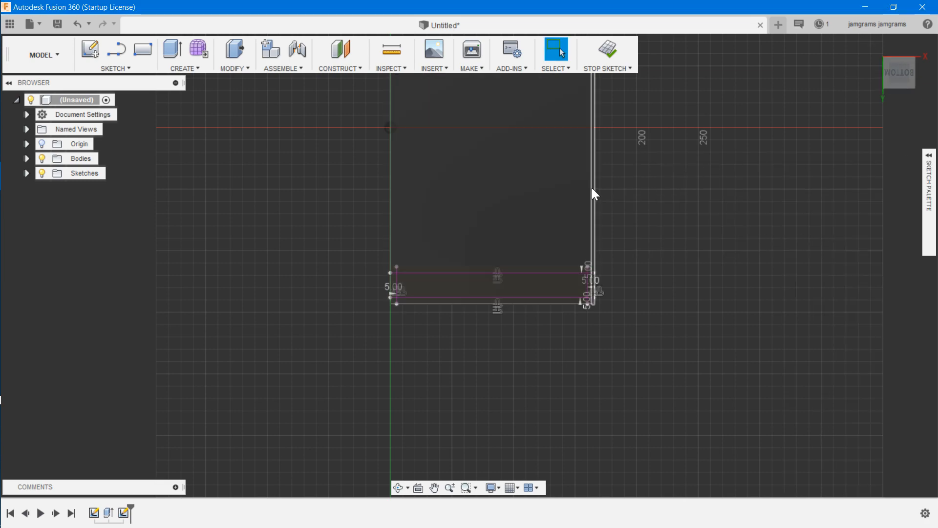
pyautogui.click(592, 188)
pyautogui.scroll(-1, 593, 187)
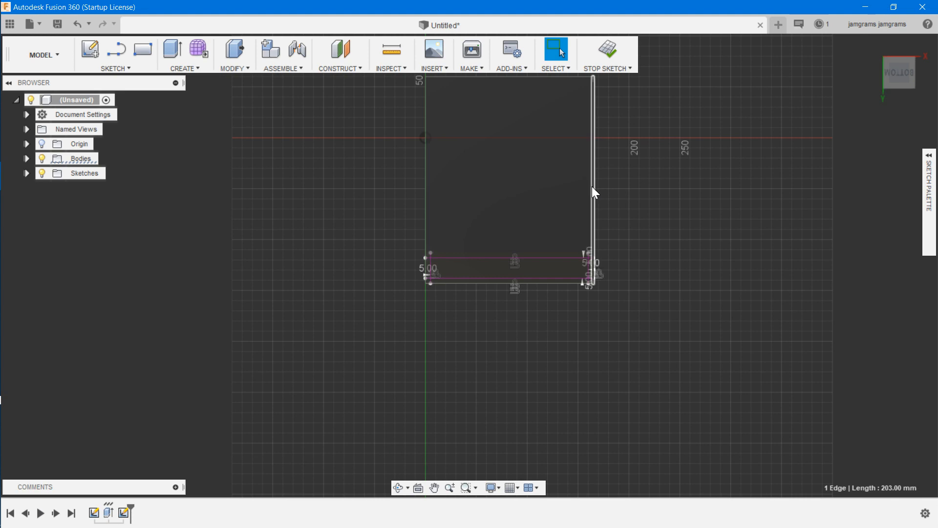
pyautogui.press('o')
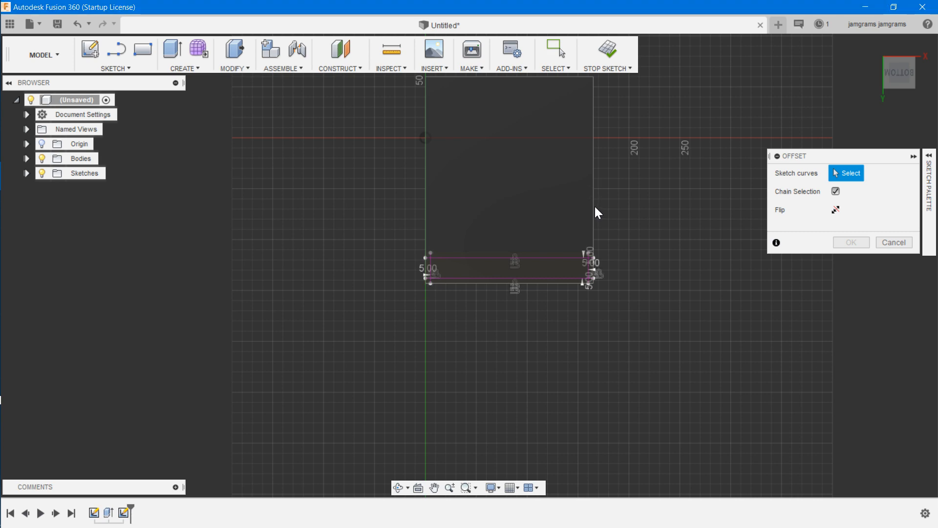
pyautogui.click(895, 247)
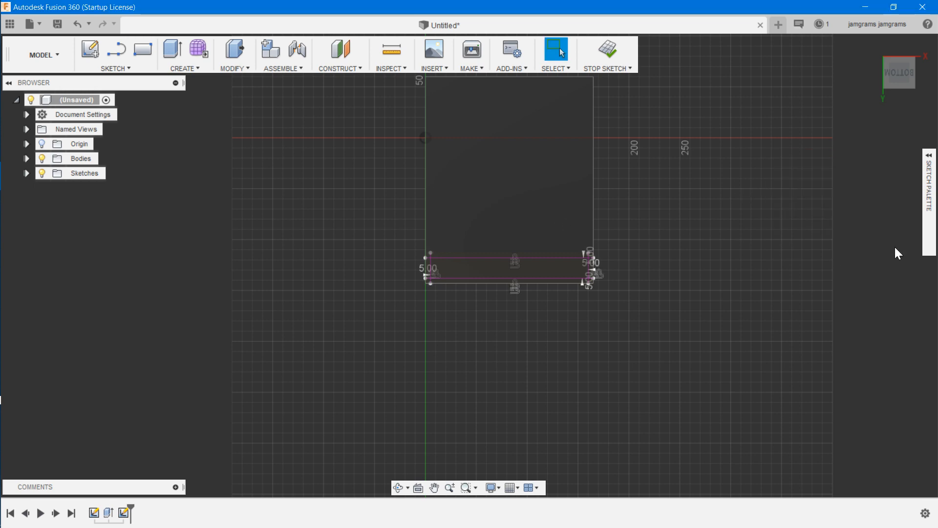
pyautogui.rightClick(664, 260)
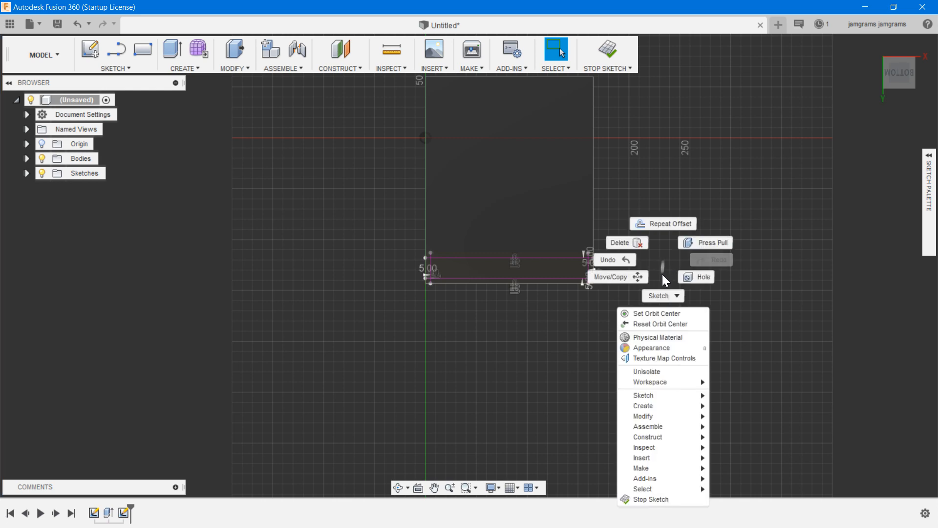
pyautogui.press('Escape')
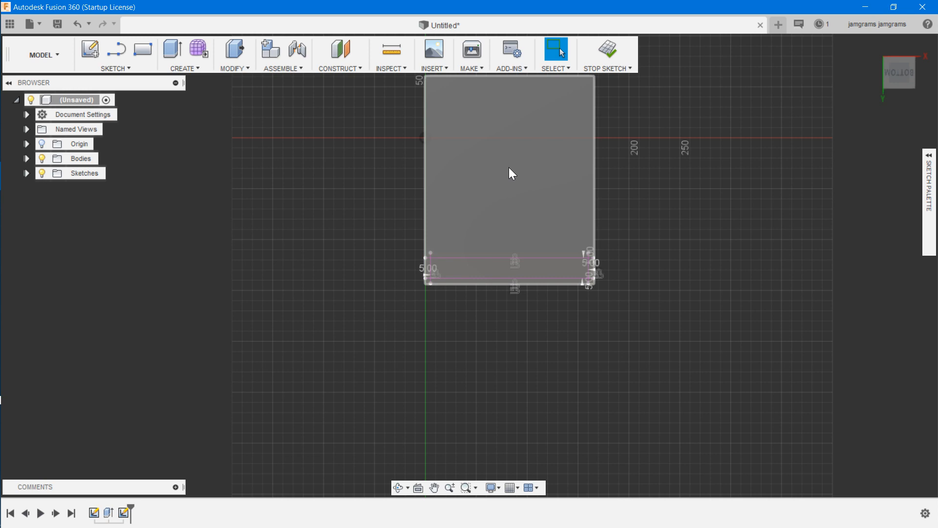
# Try to start a new sketch on the bottom face and to offset its right long edge.
pyautogui.click(509, 167)
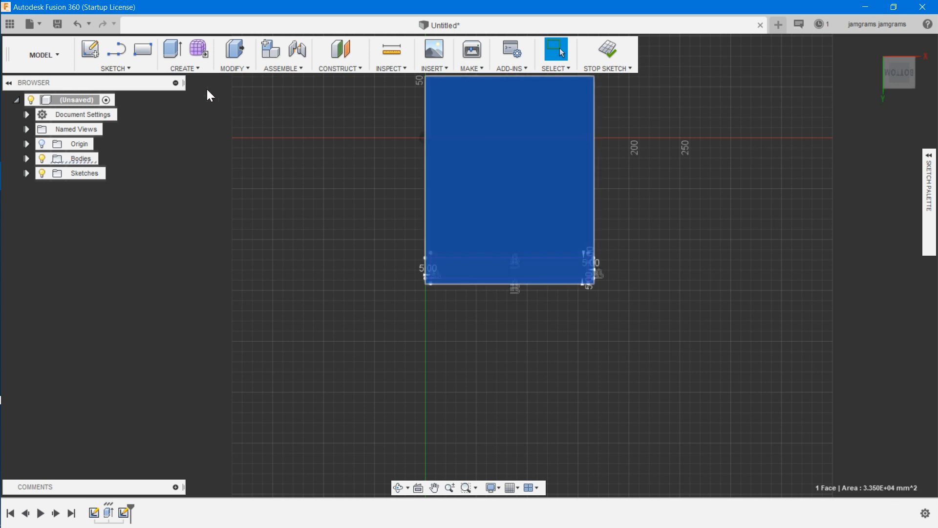
pyautogui.click(91, 51)
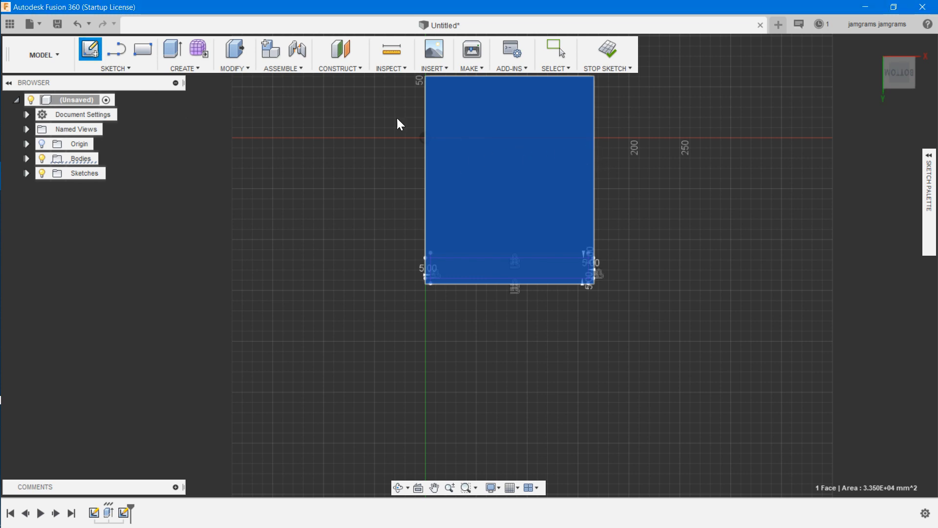
pyautogui.press('Escape')
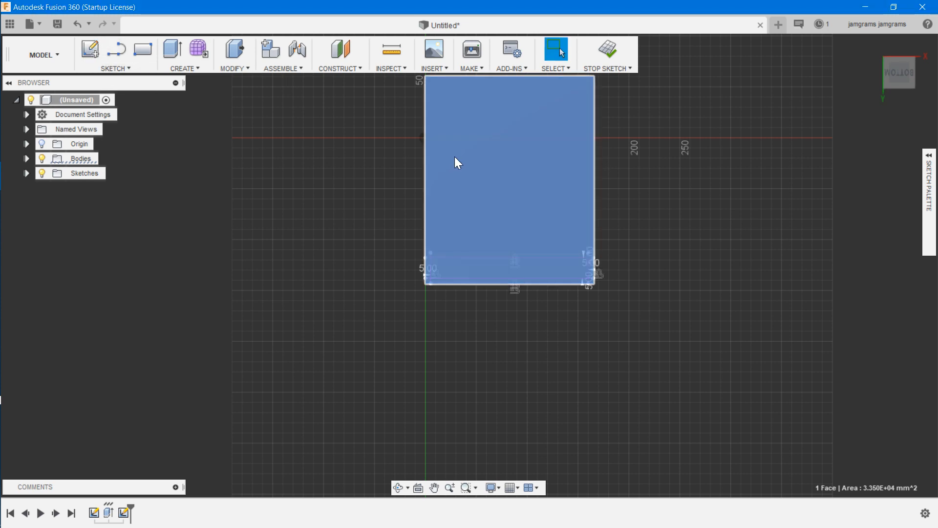
pyautogui.click(593, 152)
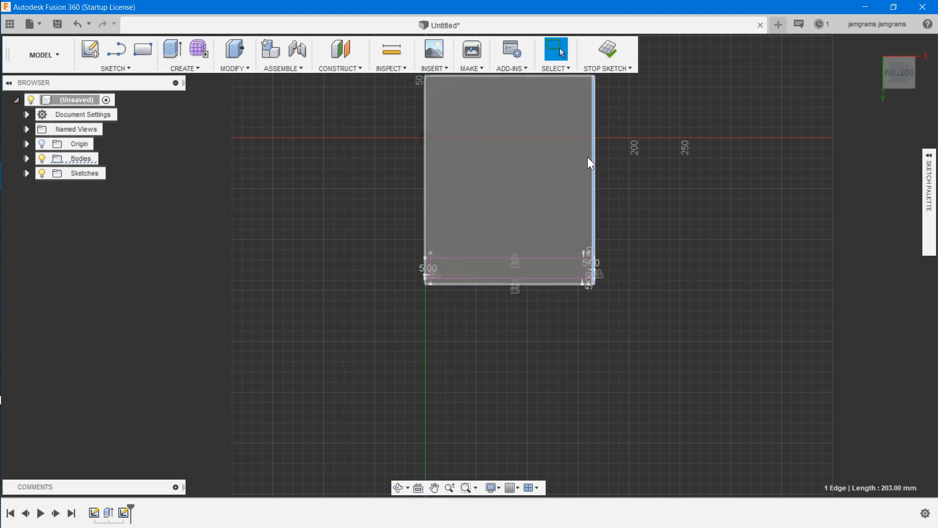
pyautogui.press('o')
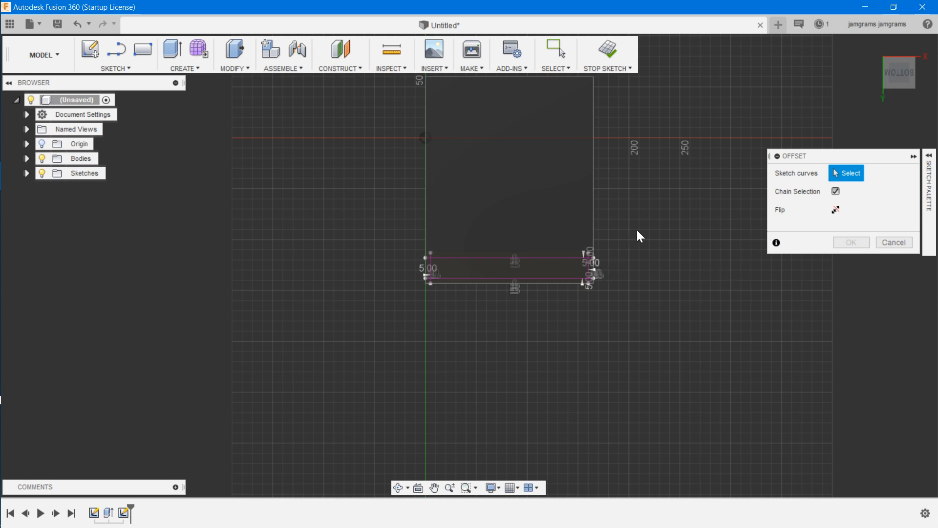
pyautogui.click(894, 242)
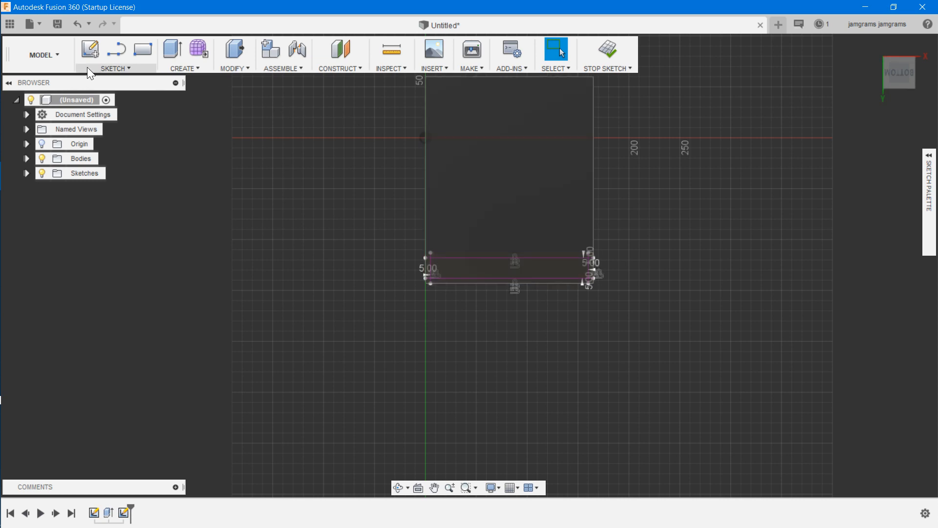
# Expand the Sketches folder to check Sketch1, and cancel the pending new sketch command.
pyautogui.click(90, 48)
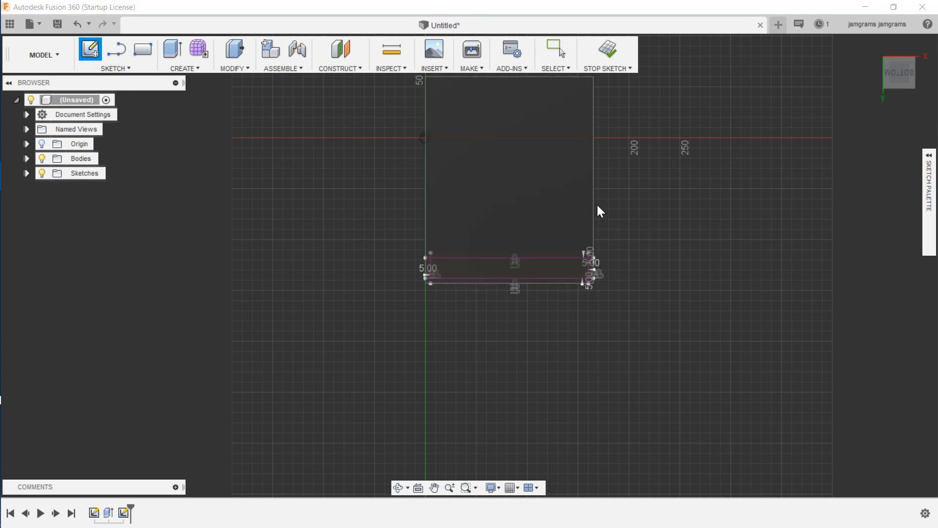
pyautogui.scroll(2, 600, 206)
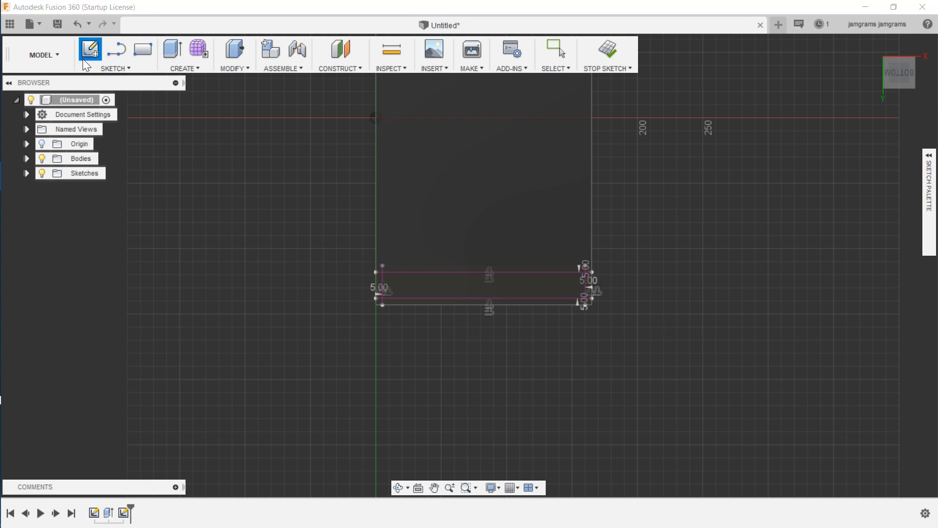
pyautogui.click(27, 174)
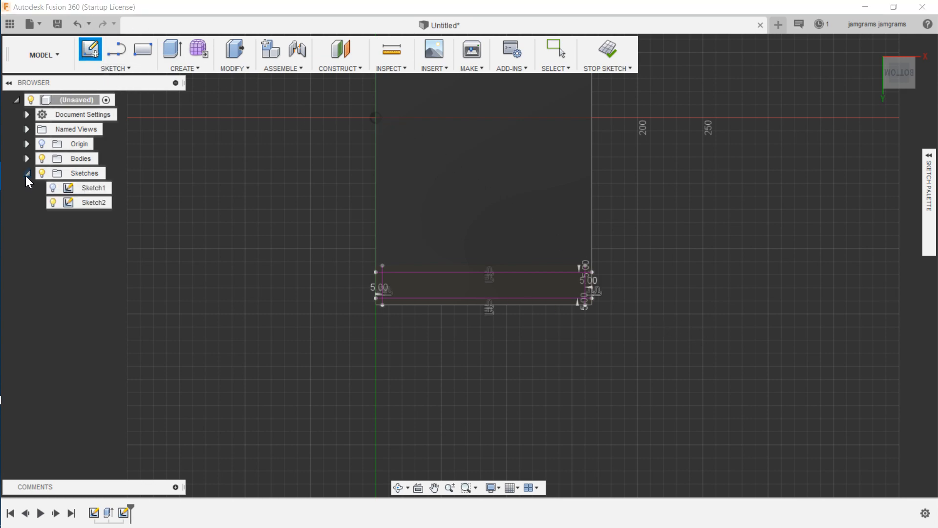
pyautogui.click(53, 188)
pyautogui.click(53, 188)
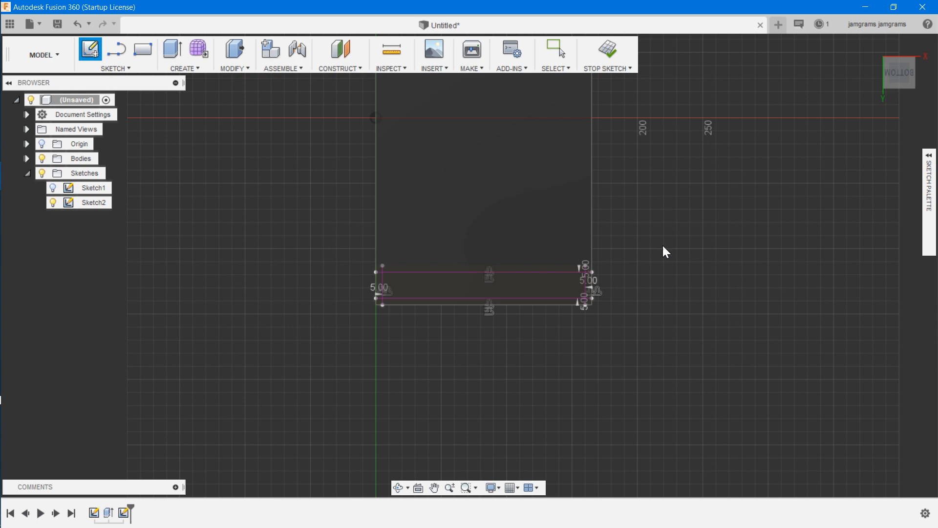
pyautogui.rightClick(675, 272)
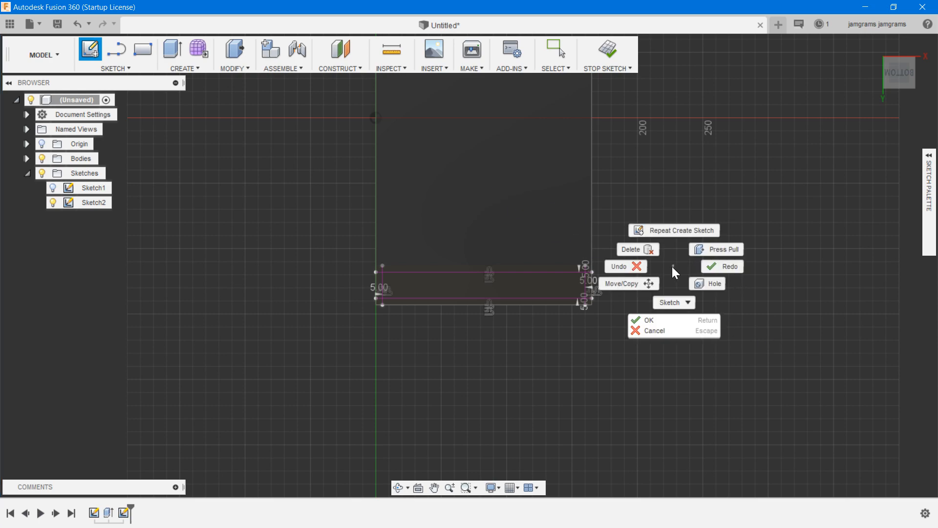
pyautogui.click(642, 268)
# Examine the right long edge of the bottom face up close.
pyautogui.click(567, 237)
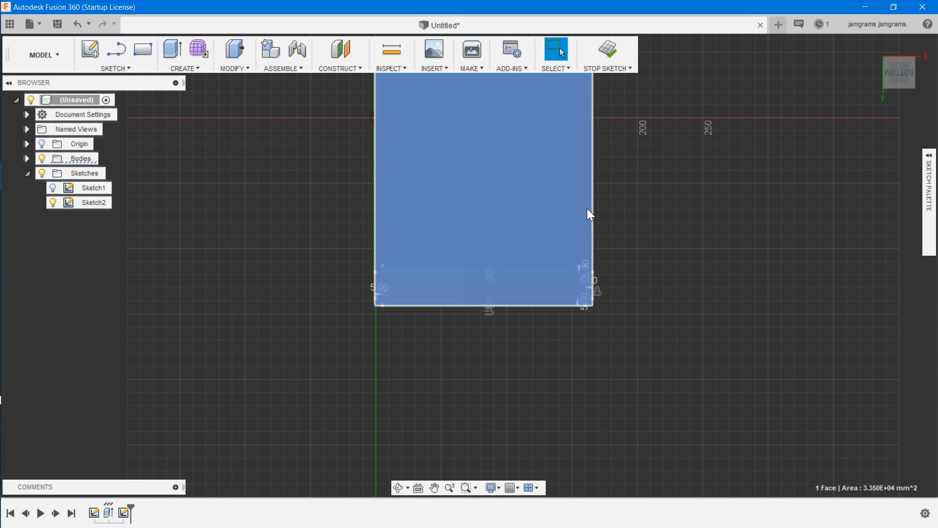
pyautogui.click(591, 207)
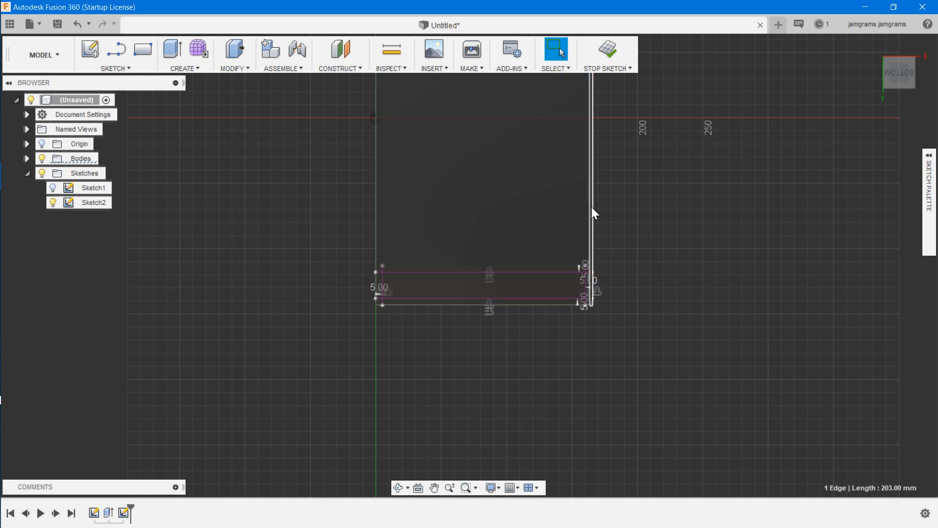
pyautogui.scroll(6, 591, 207)
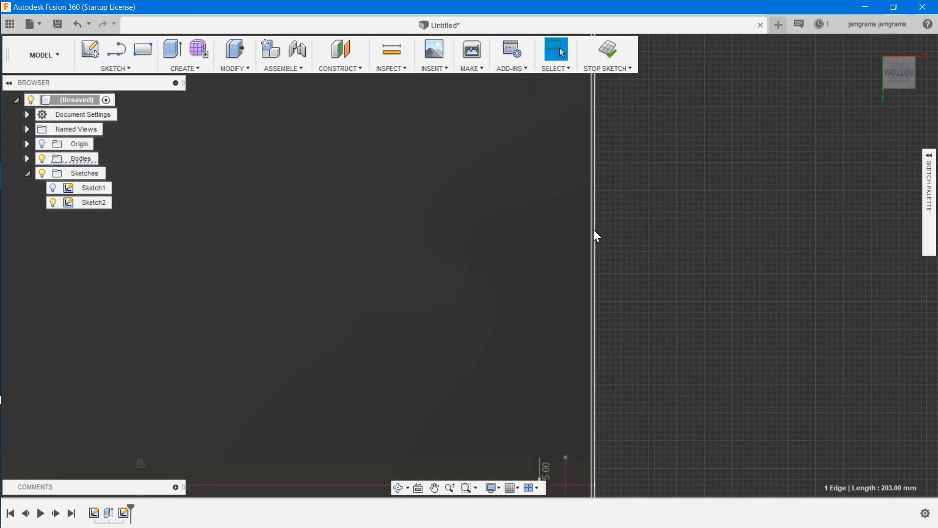
pyautogui.scroll(-1, 551, 303)
pyautogui.scroll(6, 551, 303)
pyautogui.scroll(-6, 551, 303)
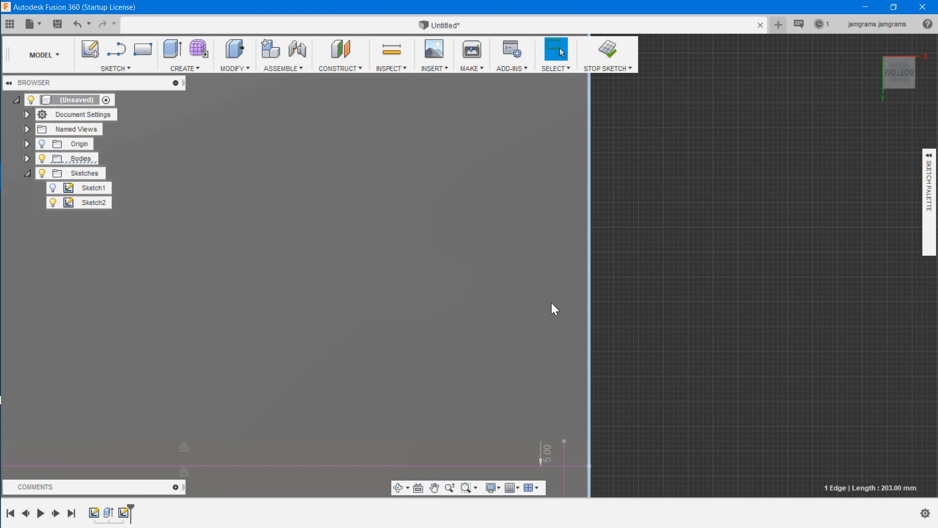
pyautogui.scroll(-5, 551, 303)
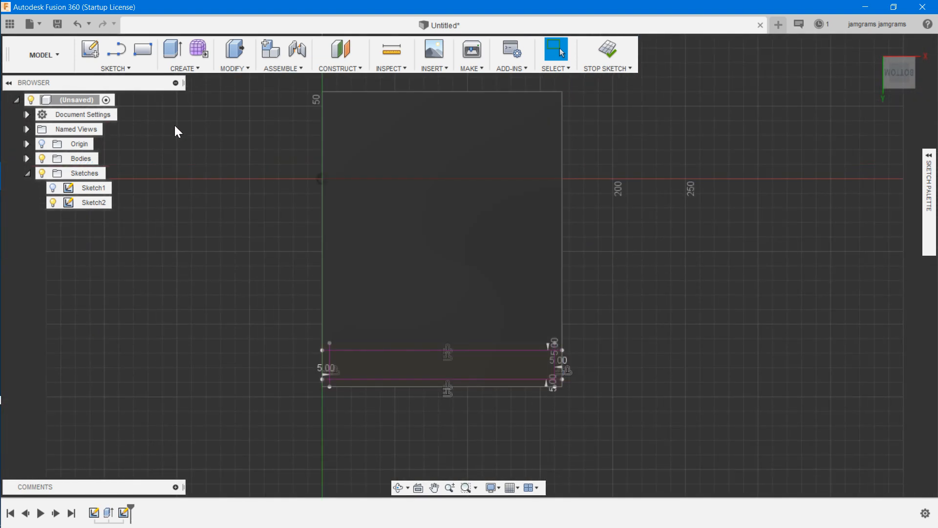
# Set up a shell that removes the large bottom face with an inside thickness of 5 mm.
pyautogui.click(234, 69)
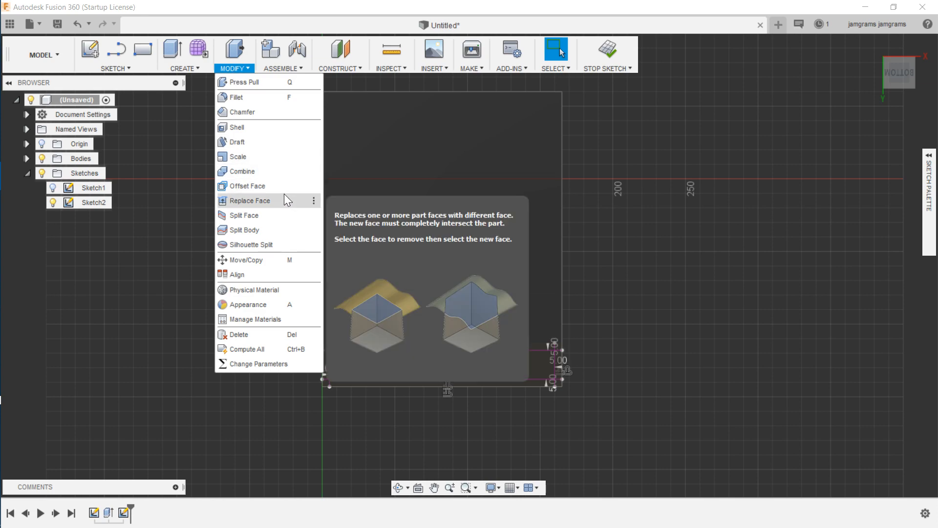
pyautogui.click(272, 127)
pyautogui.click(435, 228)
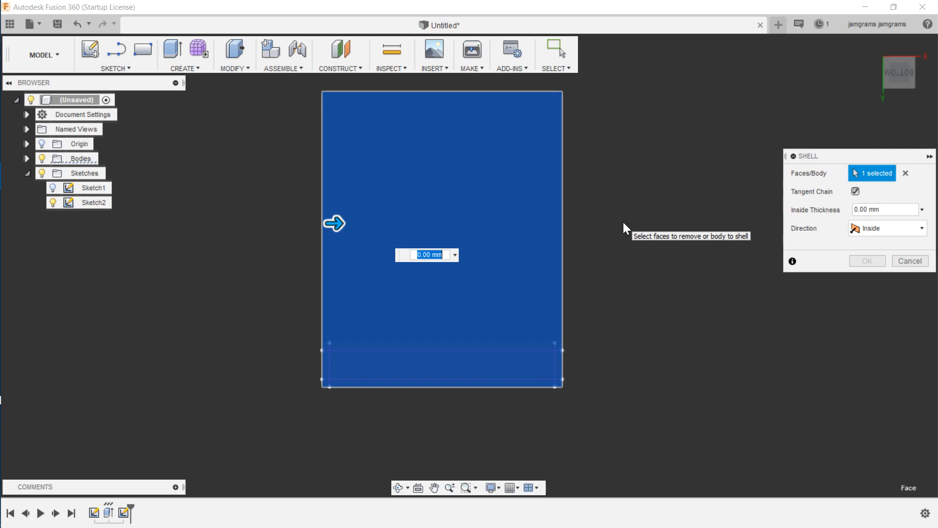
pyautogui.write('170')
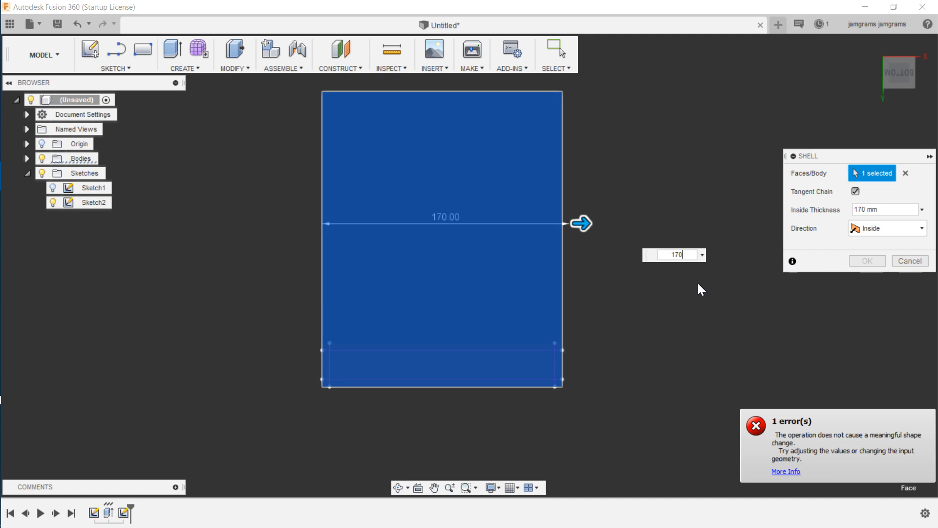
pyautogui.press('BackSpace')
pyautogui.press('BackSpace')
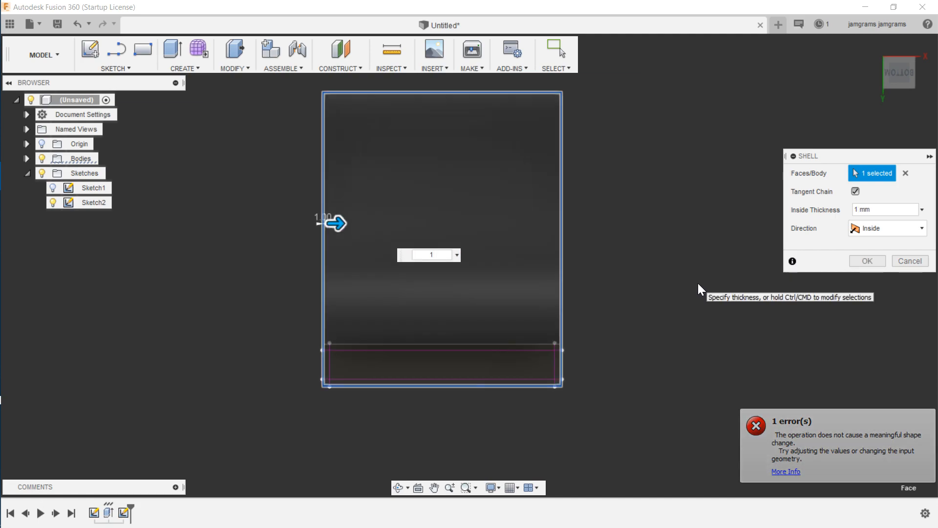
pyautogui.press('BackSpace')
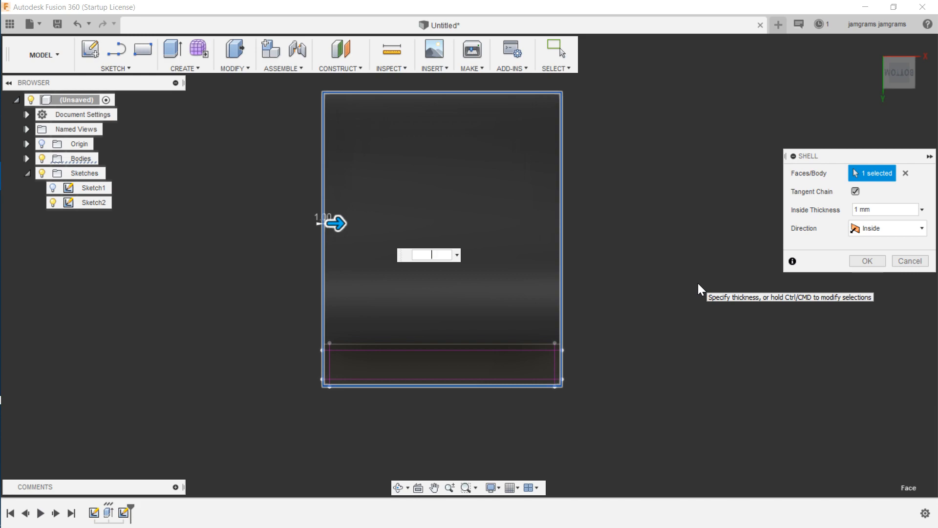
pyautogui.write('5')
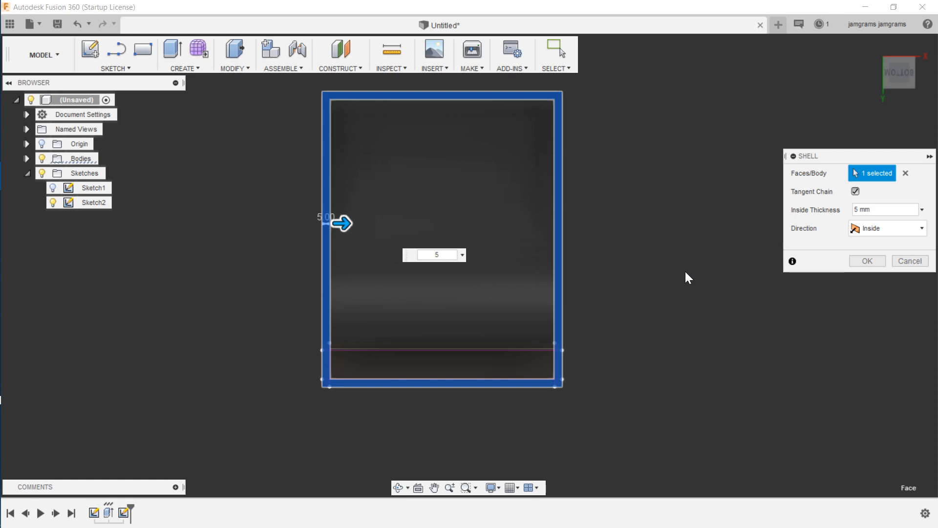
# Set the shell direction to Both and complete the shell of the body.
pyautogui.click(915, 228)
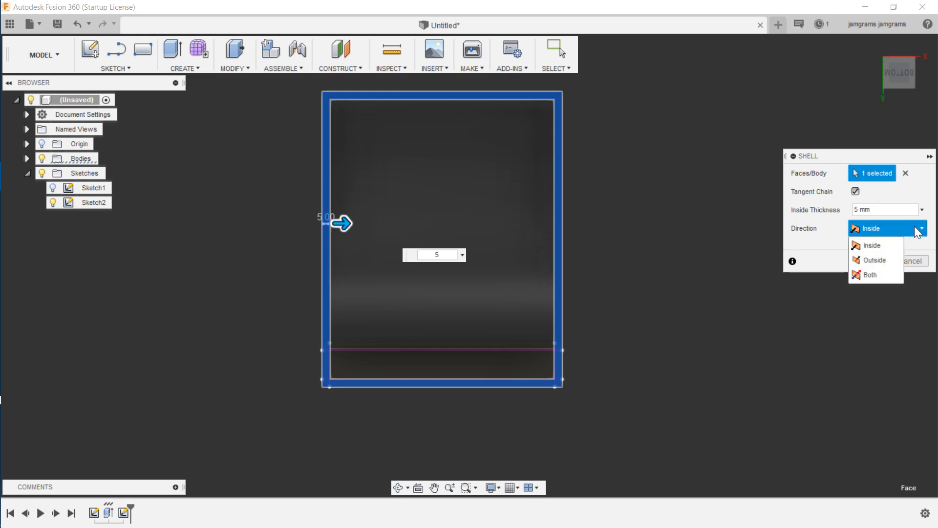
pyautogui.click(881, 274)
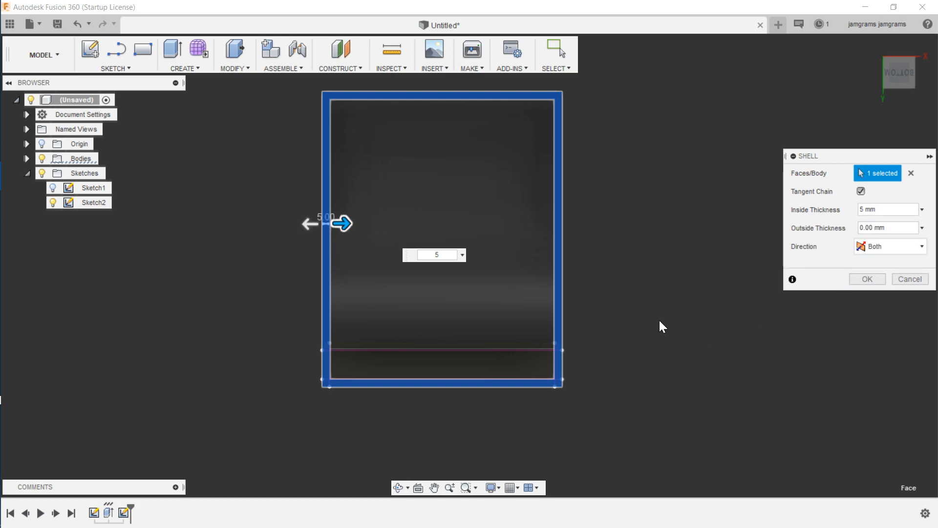
pyautogui.moveTo(901, 70)
pyautogui.mouseDown()
pyautogui.moveTo(854, 120)
pyautogui.moveTo(882, 64)
pyautogui.moveTo(870, 53)
pyautogui.moveTo(876, 135)
pyautogui.moveTo(879, 112)
pyautogui.mouseUp()
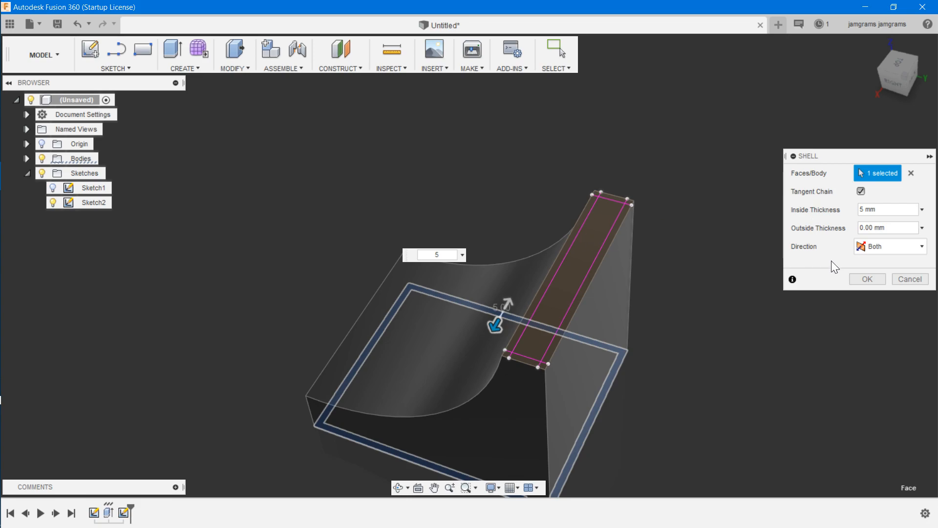
pyautogui.click(868, 279)
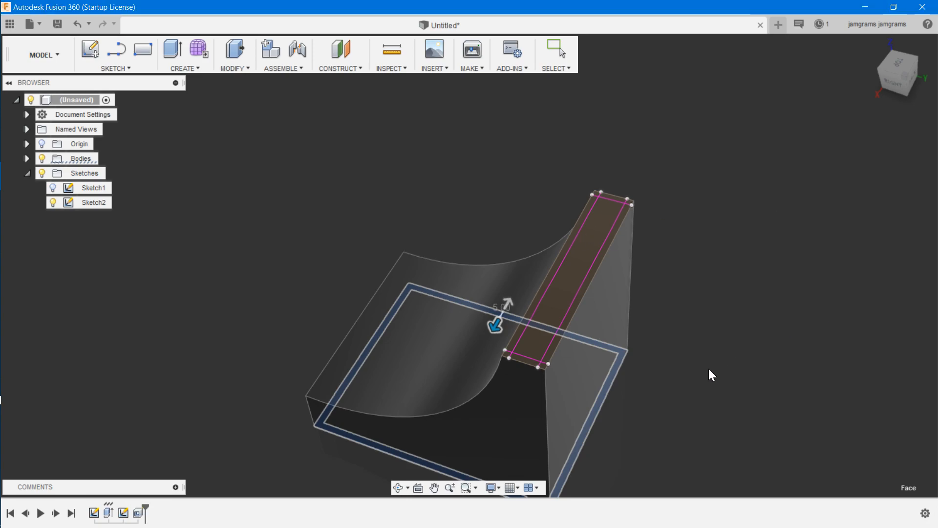
pyautogui.moveTo(694, 386); pyautogui.dragTo(677, 288, button='right')
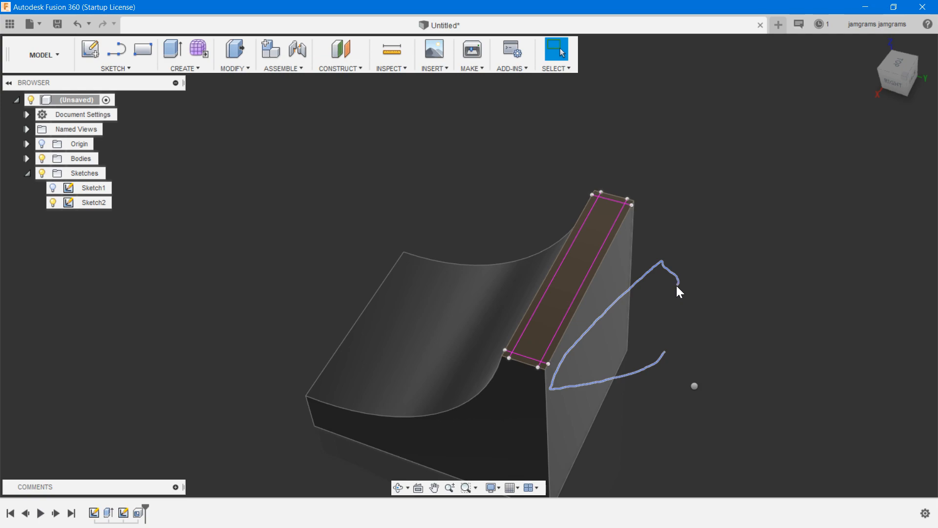
pyautogui.moveTo(677, 286)
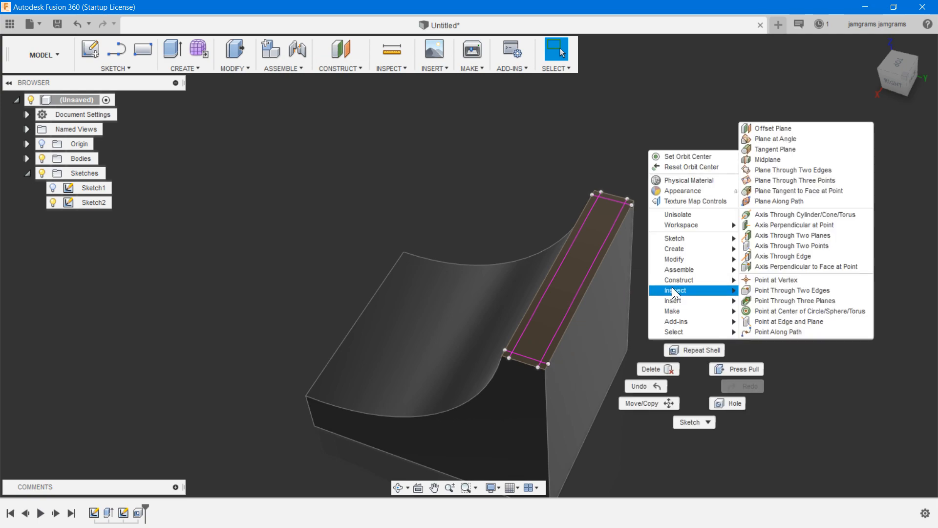
pyautogui.click(635, 291)
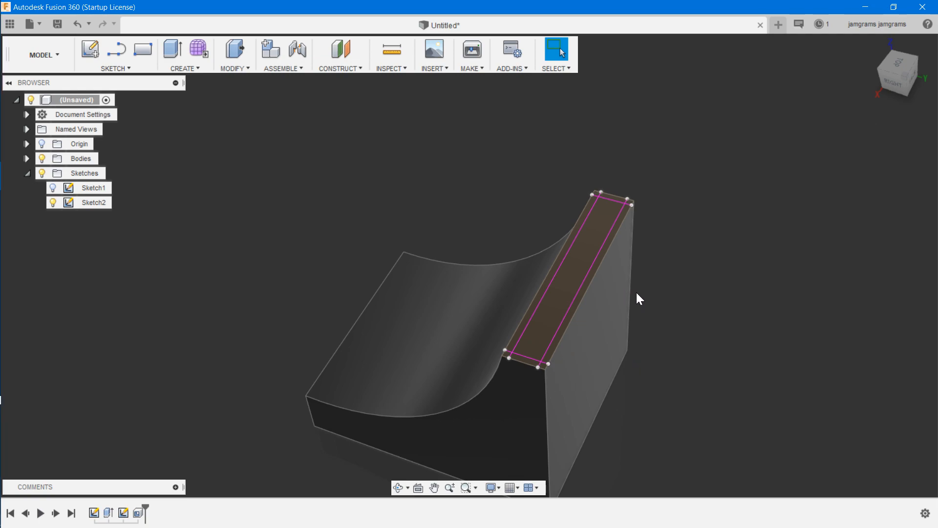
pyautogui.rightClick(699, 300)
pyautogui.press('Escape')
pyautogui.moveTo(896, 72)
pyautogui.mouseDown()
pyautogui.moveTo(889, 16)
pyautogui.moveTo(857, 75)
pyautogui.moveTo(891, 41)
pyautogui.moveTo(906, 39)
pyautogui.moveTo(858, 121)
pyautogui.mouseUp()
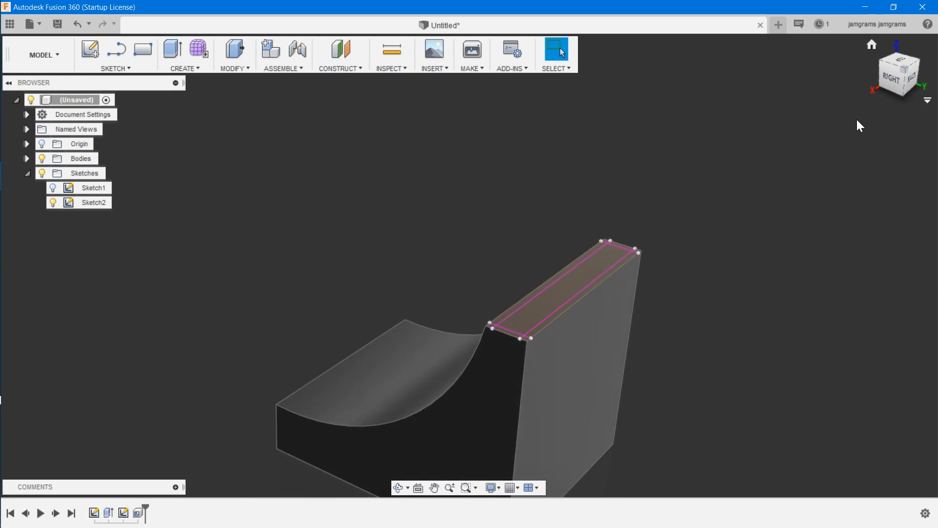
pyautogui.click(550, 299)
pyautogui.rightClick(551, 295)
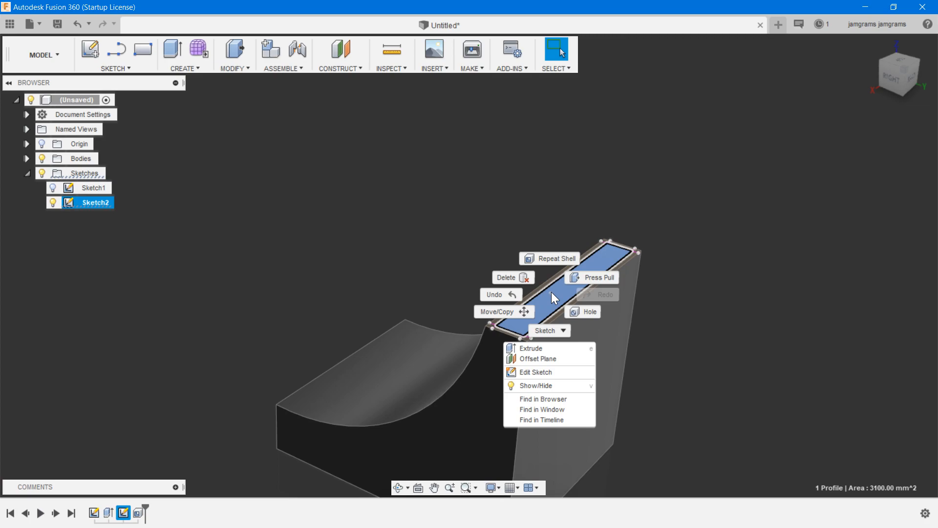
pyautogui.click(577, 312)
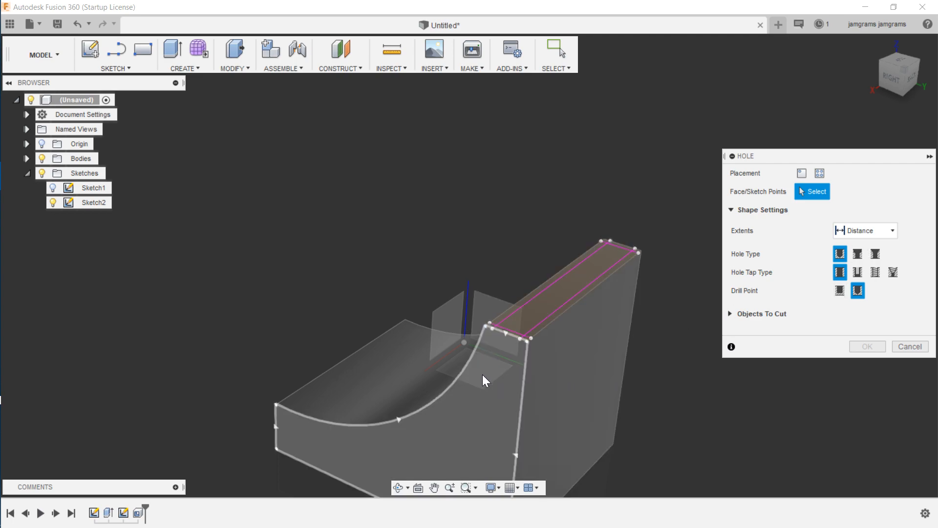
pyautogui.click(538, 309)
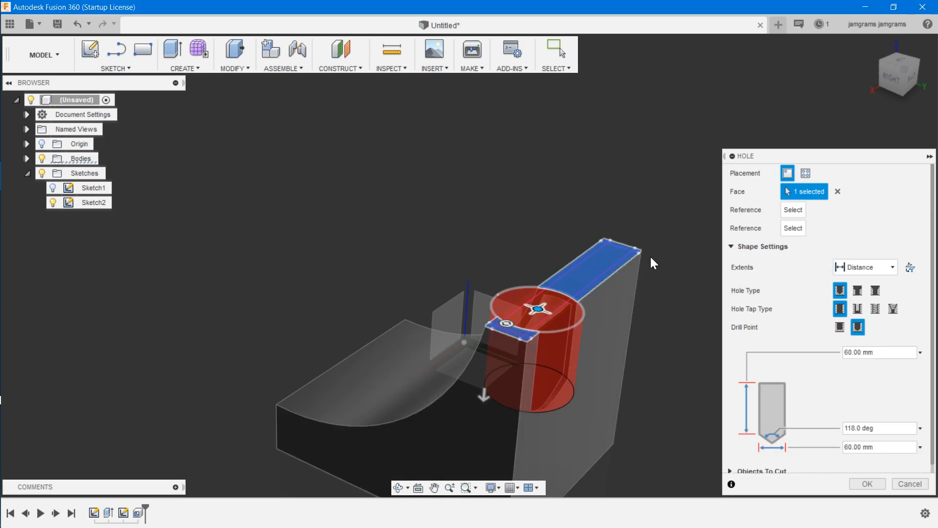
pyautogui.click(907, 484)
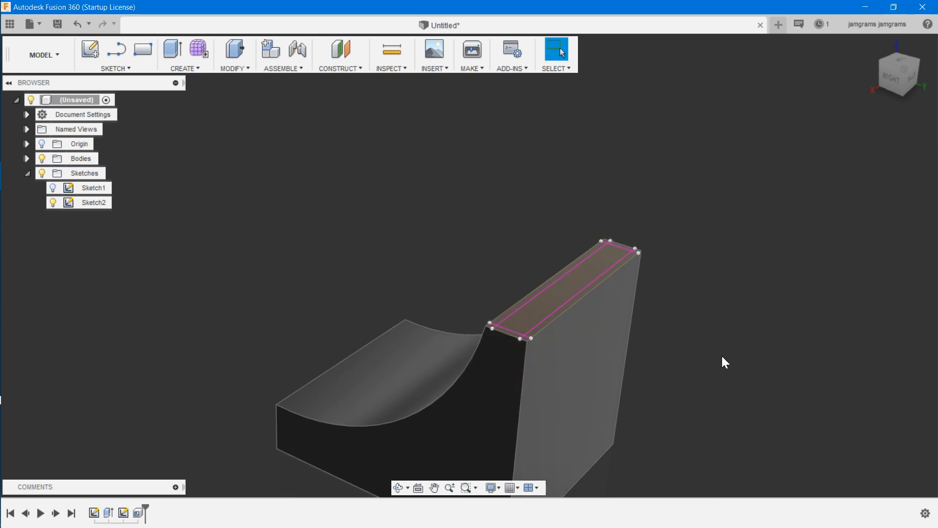
# Try an inward shell that removes the narrow top face, with inside thicknesses of 5 mm and 1 mm.
pyautogui.click(602, 260)
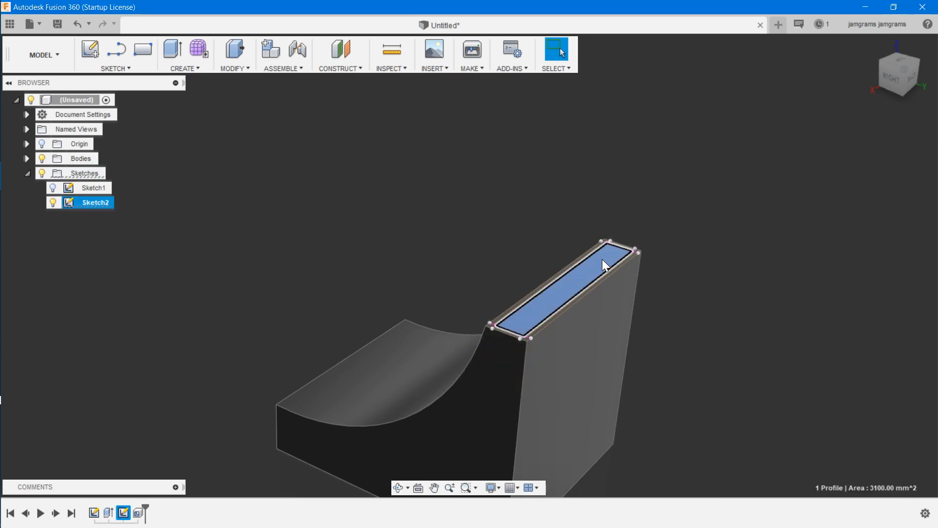
pyautogui.click(236, 69)
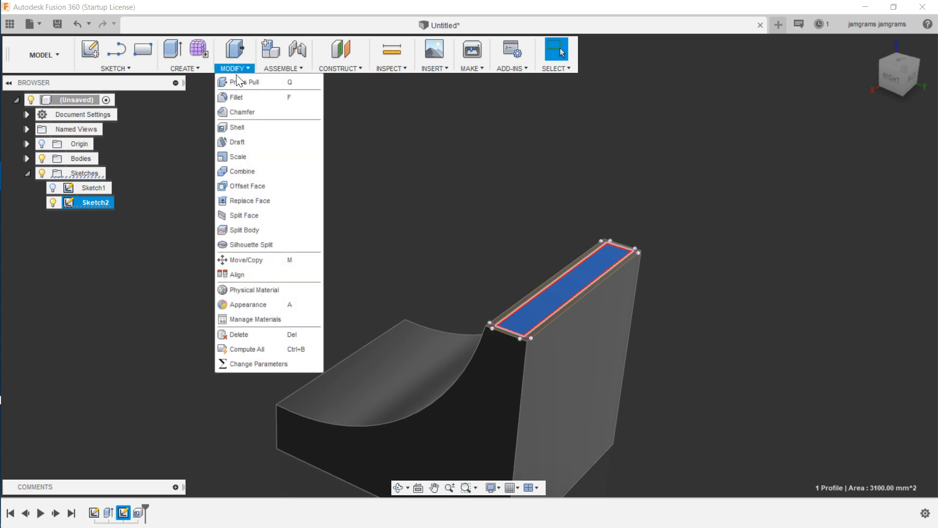
pyautogui.click(256, 129)
pyautogui.click(884, 210)
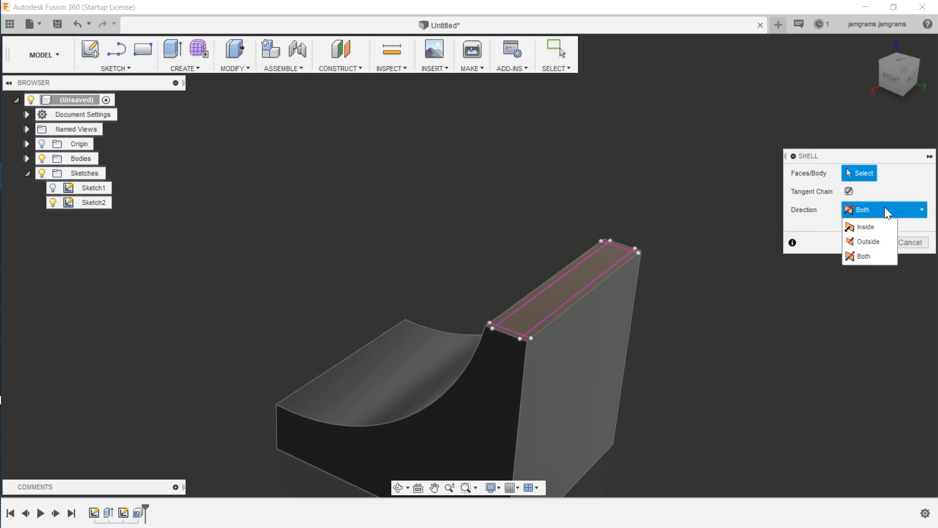
pyautogui.click(884, 223)
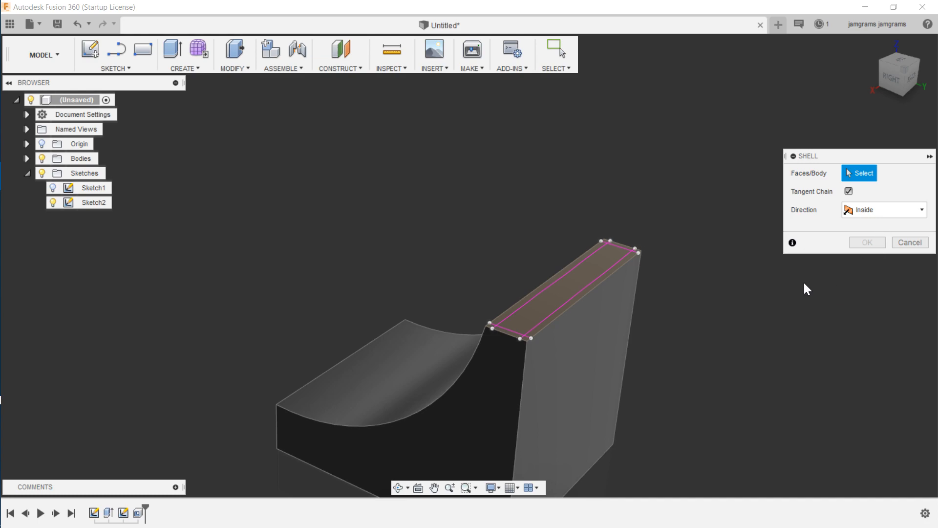
pyautogui.click(562, 294)
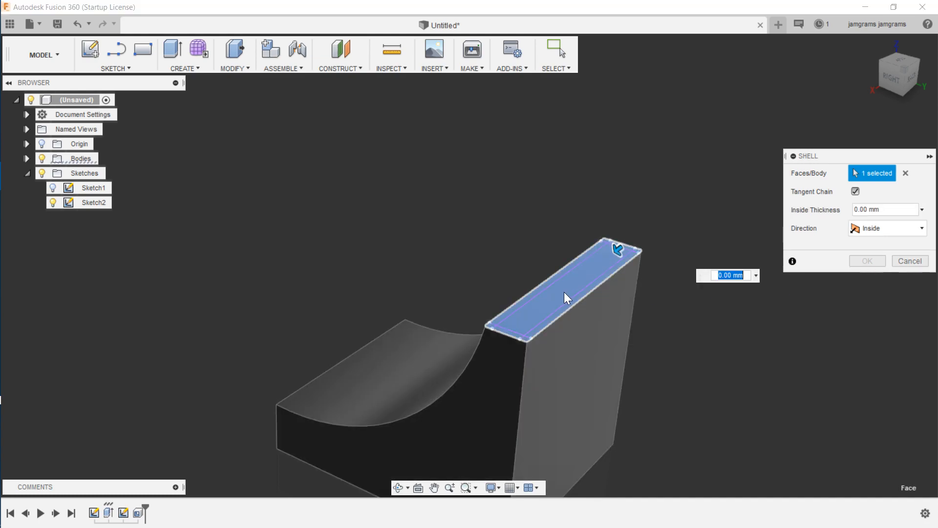
pyautogui.write('5')
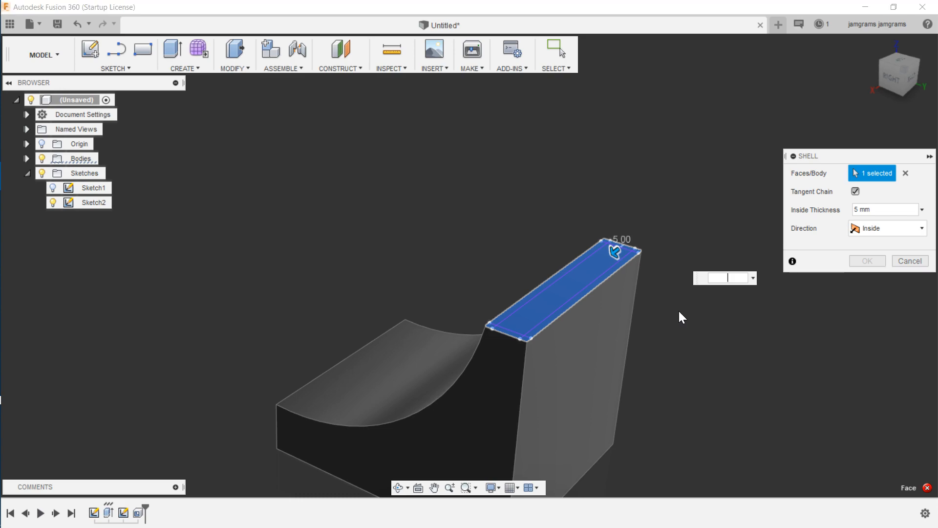
pyautogui.write('1')
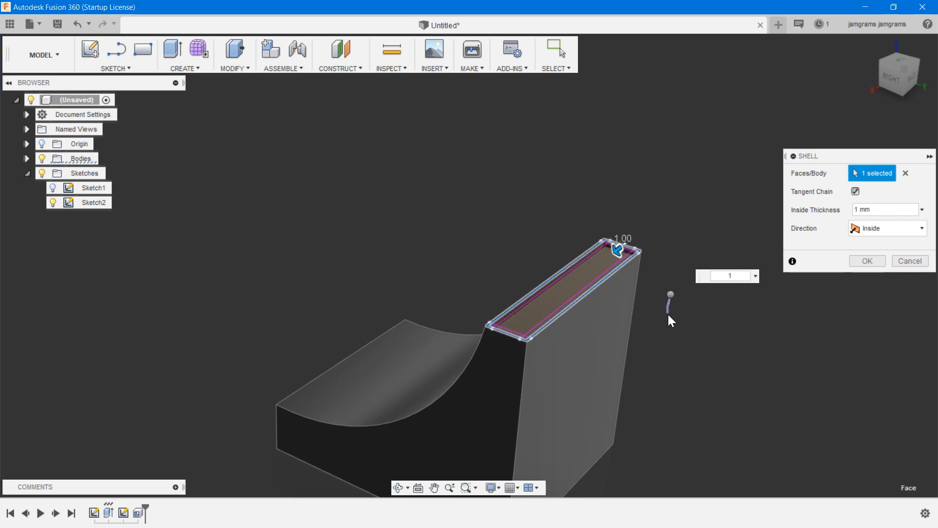
# Apply the 1 mm shell on the narrow top face, and undo it.
pyautogui.rightClick(668, 313)
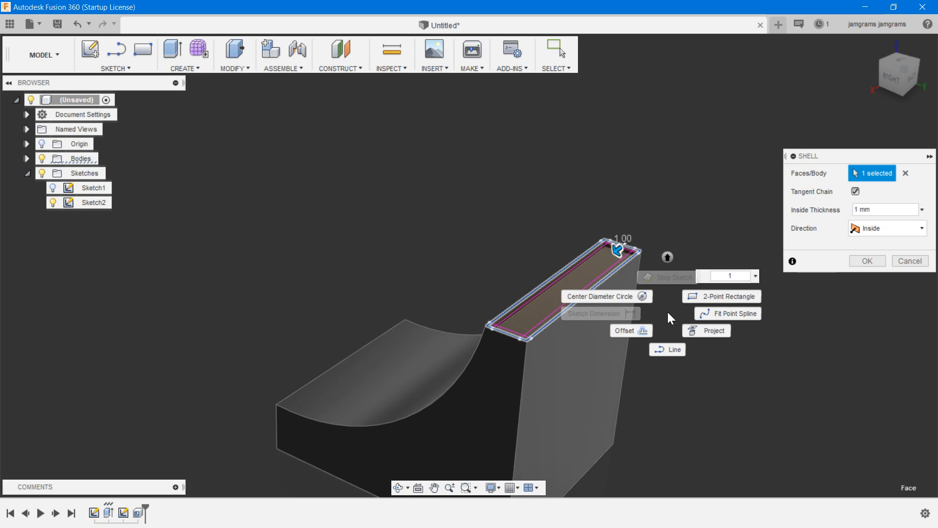
pyautogui.click(669, 314)
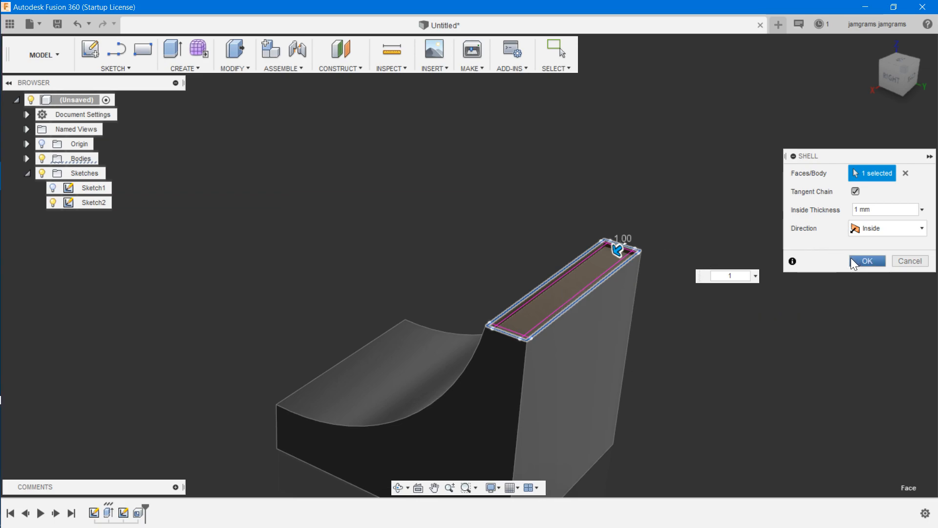
pyautogui.moveTo(726, 238); pyautogui.dragTo(609, 227, button='right')
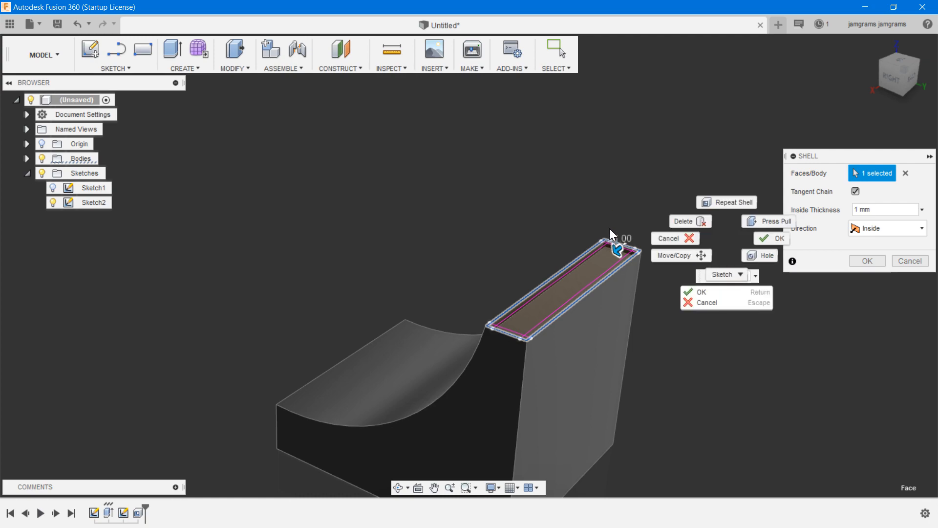
pyautogui.click(614, 214)
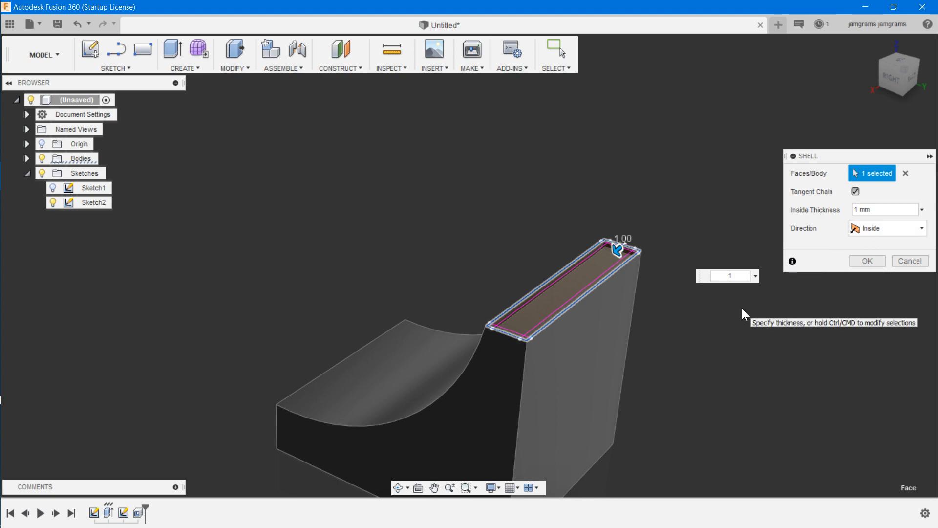
pyautogui.click(867, 261)
pyautogui.click(629, 309)
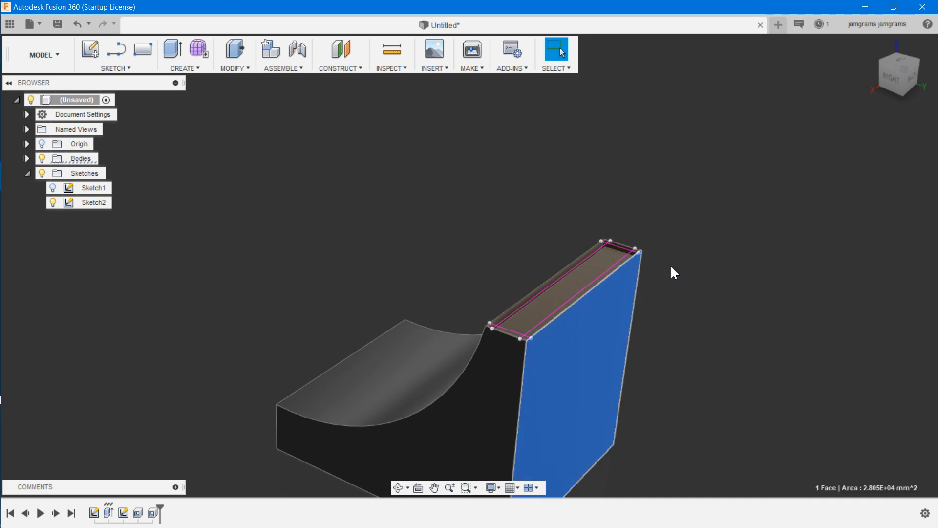
pyautogui.hotkey('ctrl', 'z')
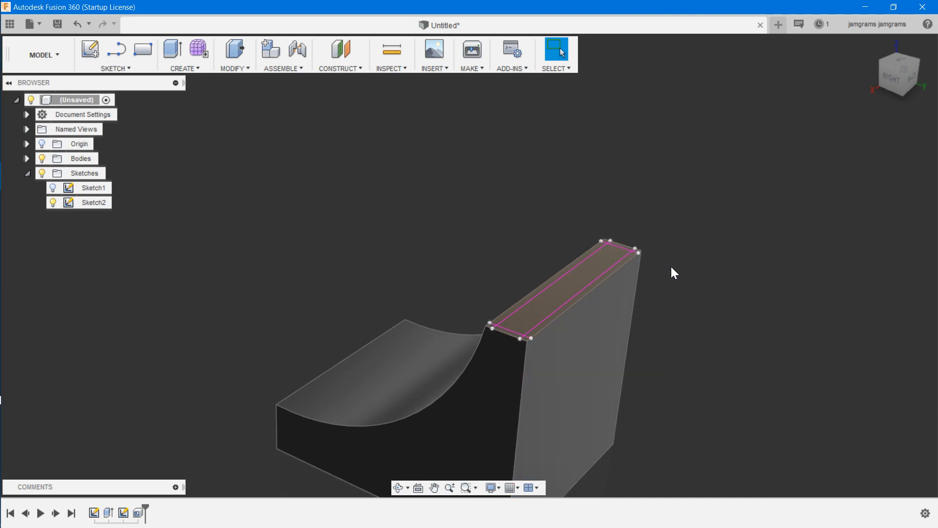
# Extrude the inner rectangle sketched on the narrow top face as a cut about 181.6 mm down into the shelled body.
pyautogui.click(596, 267)
pyautogui.rightClick(594, 268)
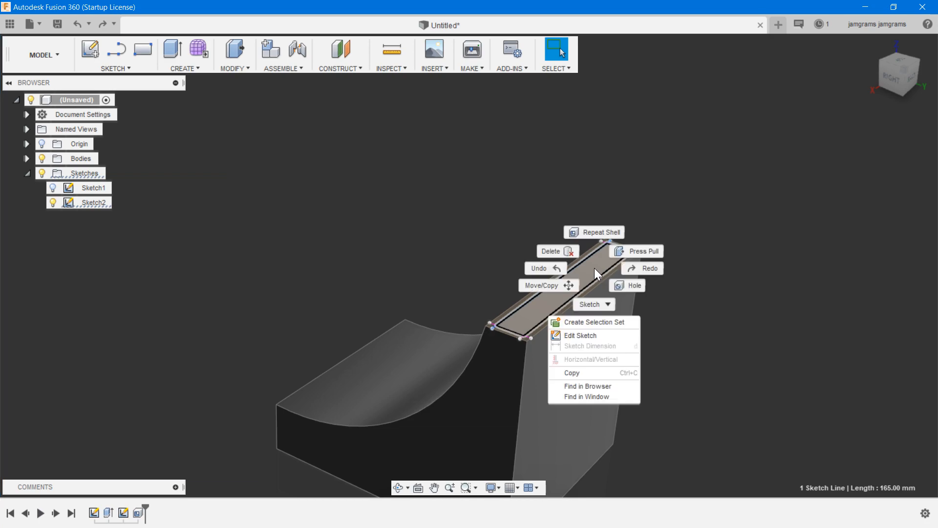
pyautogui.click(594, 268)
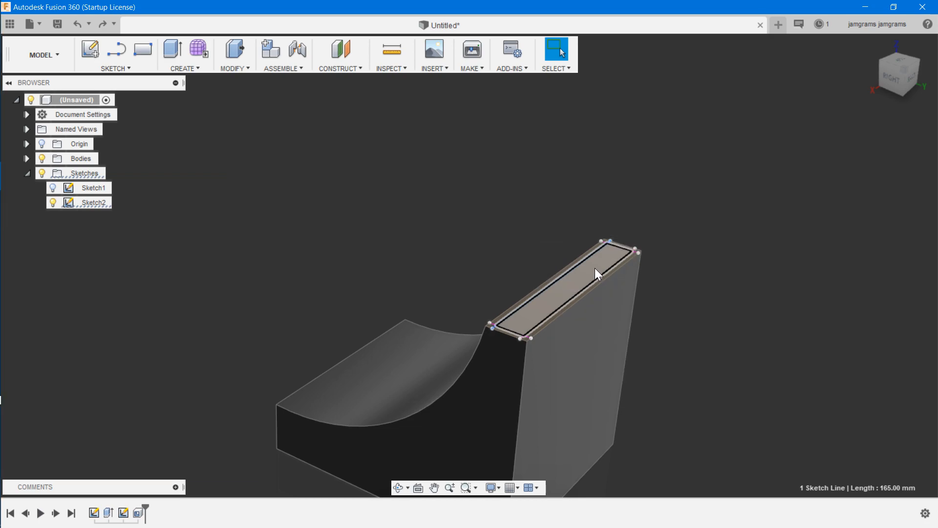
pyautogui.click(193, 69)
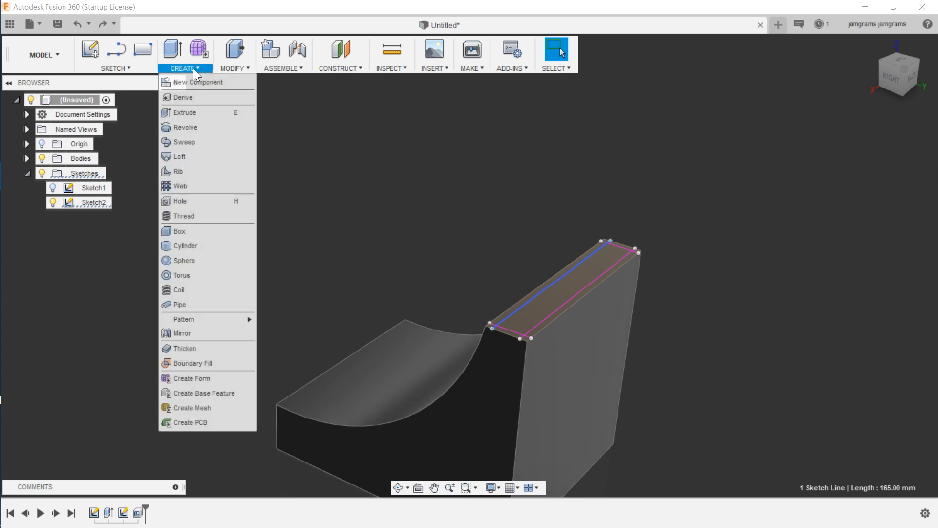
pyautogui.click(184, 112)
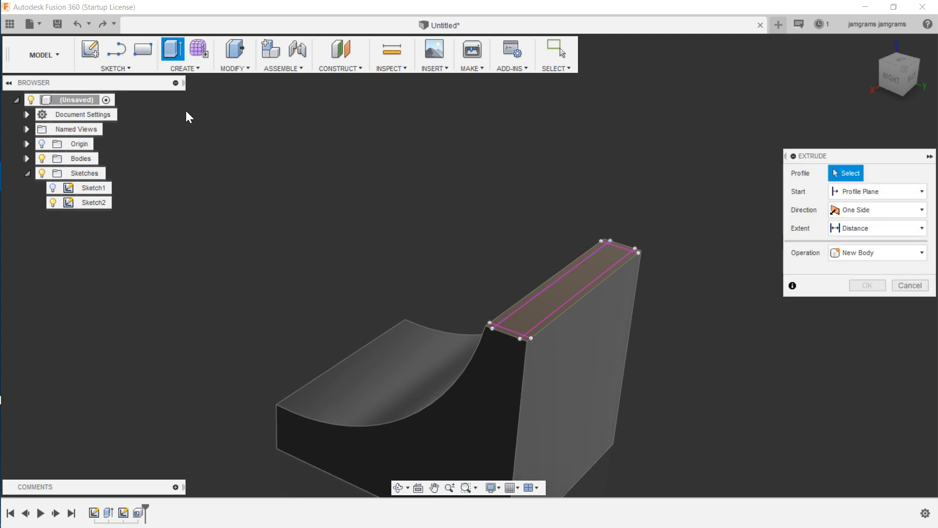
pyautogui.click(549, 301)
pyautogui.moveTo(573, 273); pyautogui.dragTo(542, 497)
pyautogui.moveTo(673, 429); pyautogui.dragTo(677, 284, button='right')
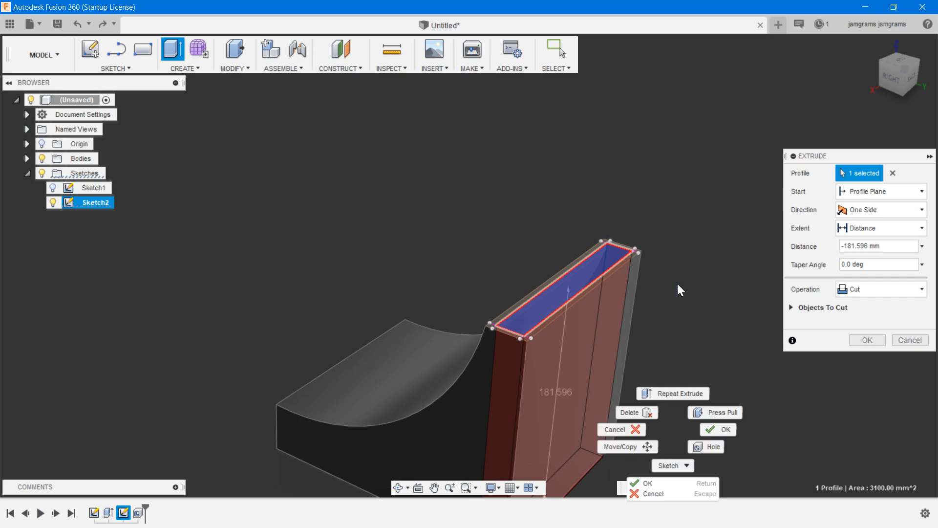
pyautogui.click(671, 431)
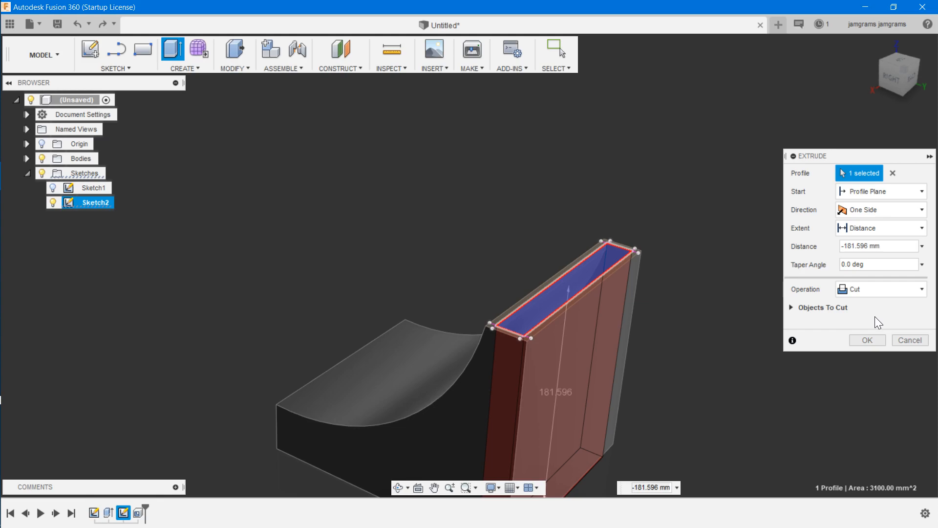
pyautogui.click(872, 338)
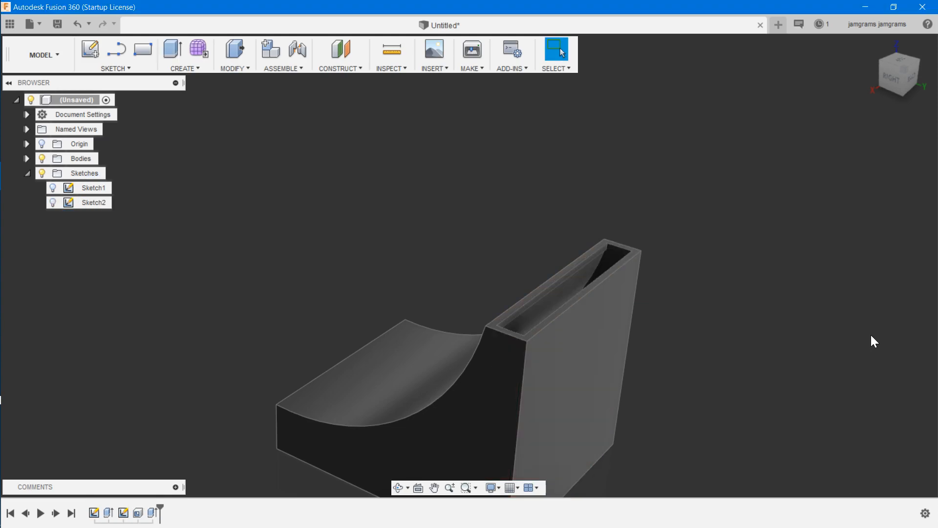
# Turn on the layout grid and check the hollowed body's openings from below and above.
pyautogui.moveTo(892, 81)
pyautogui.mouseDown()
pyautogui.moveTo(895, 28)
pyautogui.moveTo(875, 103)
pyautogui.moveTo(878, 85)
pyautogui.moveTo(851, 17)
pyautogui.moveTo(877, 102)
pyautogui.mouseUp()
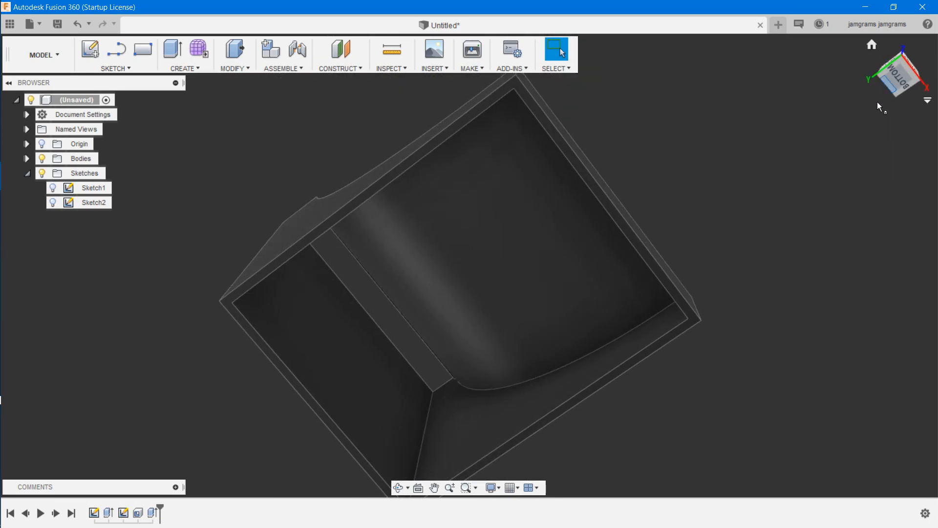
pyautogui.click(506, 487)
pyautogui.click(510, 412)
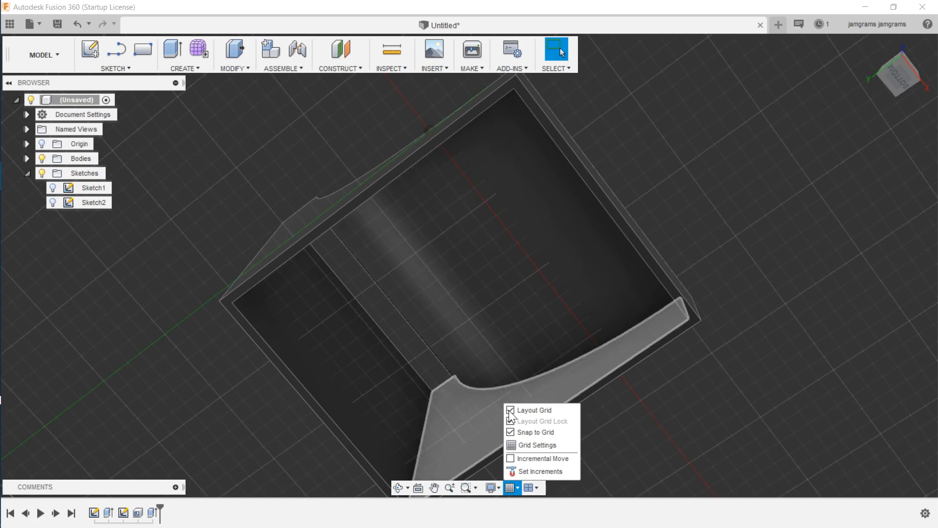
pyautogui.moveTo(893, 82)
pyautogui.mouseDown()
pyautogui.moveTo(866, 213)
pyautogui.moveTo(889, 78)
pyautogui.mouseUp()
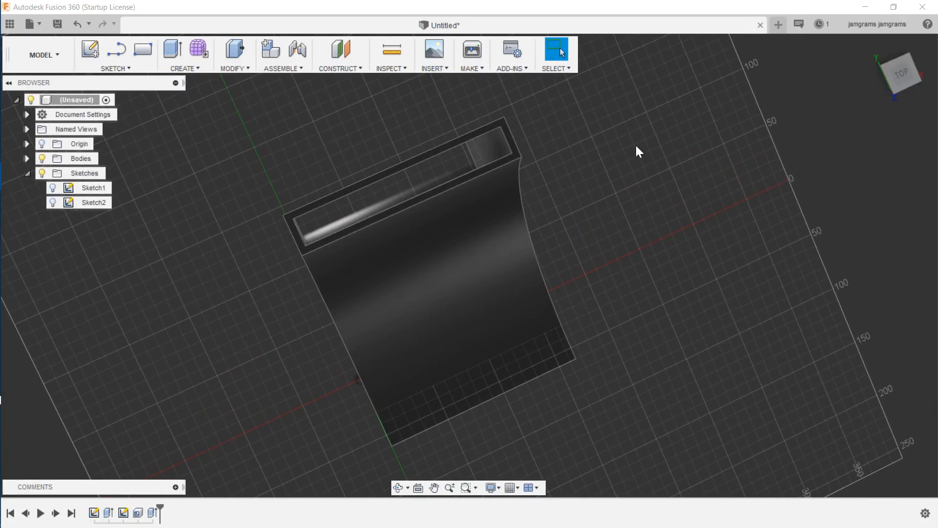
pyautogui.moveTo(905, 70)
pyautogui.mouseDown()
pyautogui.moveTo(833, 67)
pyautogui.moveTo(879, 74)
pyautogui.moveTo(894, 53)
pyautogui.moveTo(856, 2)
pyautogui.moveTo(861, 7)
pyautogui.mouseUp()
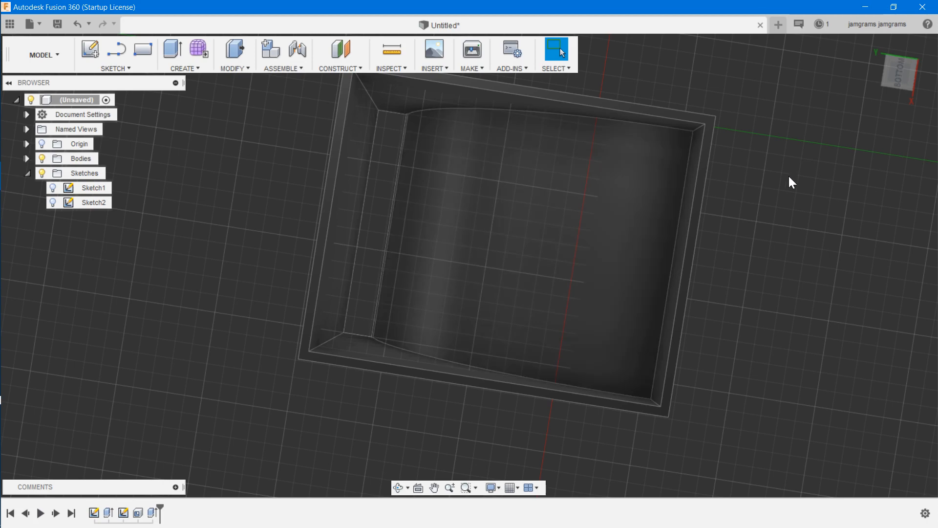
pyautogui.moveTo(903, 74)
pyautogui.mouseDown()
pyautogui.moveTo(901, 119)
pyautogui.moveTo(912, 77)
pyautogui.moveTo(906, 86)
pyautogui.moveTo(902, 79)
pyautogui.moveTo(906, 58)
pyautogui.moveTo(904, 68)
pyautogui.mouseUp()
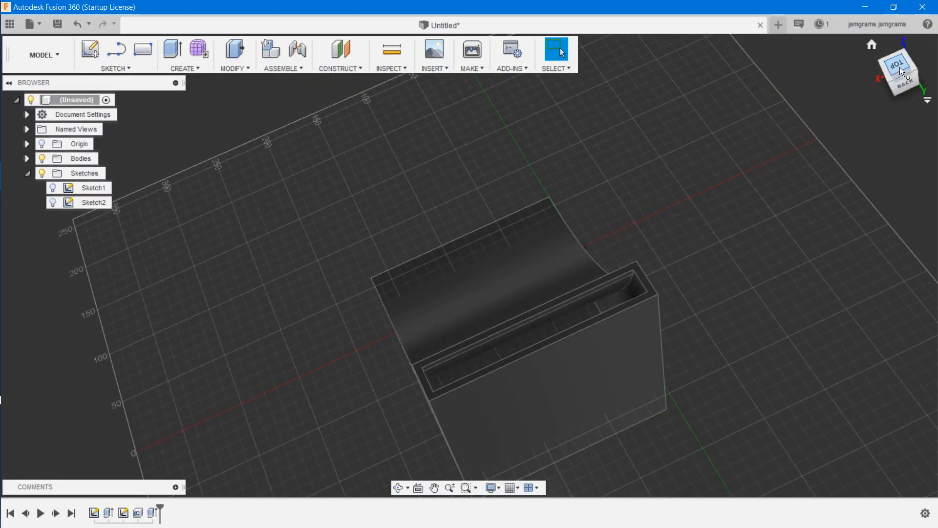